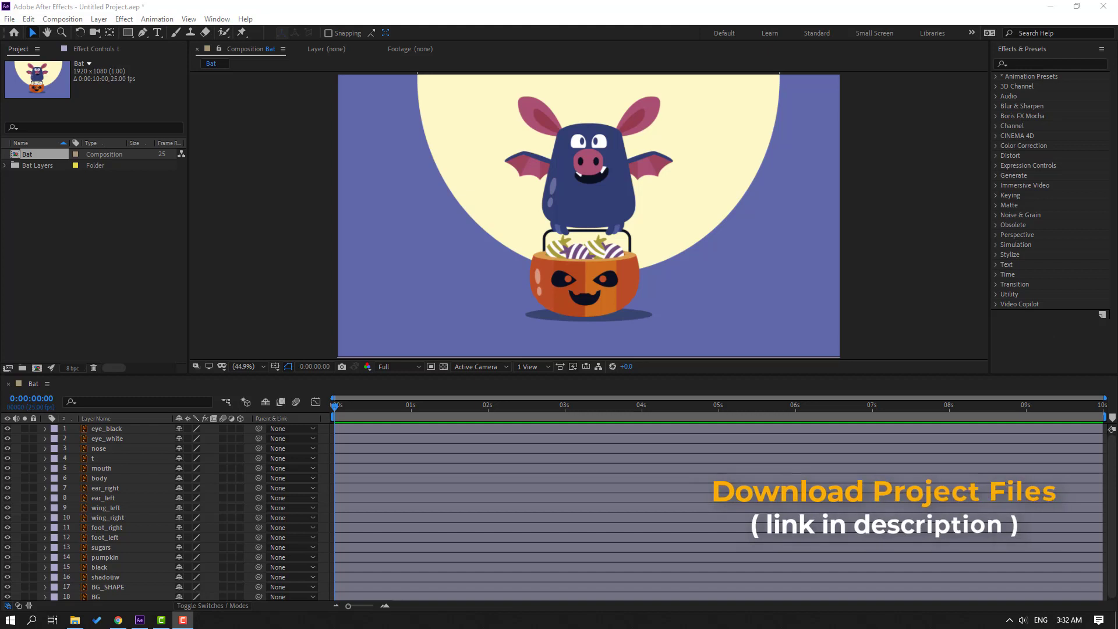
# - Duplicate the eye_white layer and place the copy, eye_white 2, directly above eye_black in the layer stack
pyautogui.click(259, 456)
pyautogui.click(106, 438)
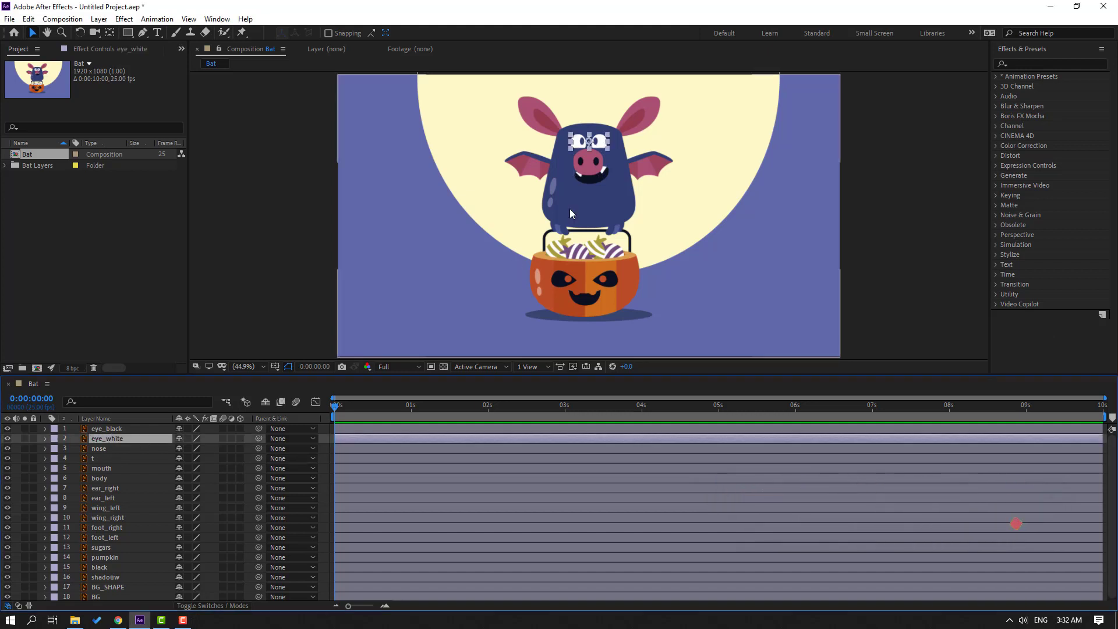
pyautogui.scroll(3, 636, 178)
pyautogui.scroll(1, 636, 177)
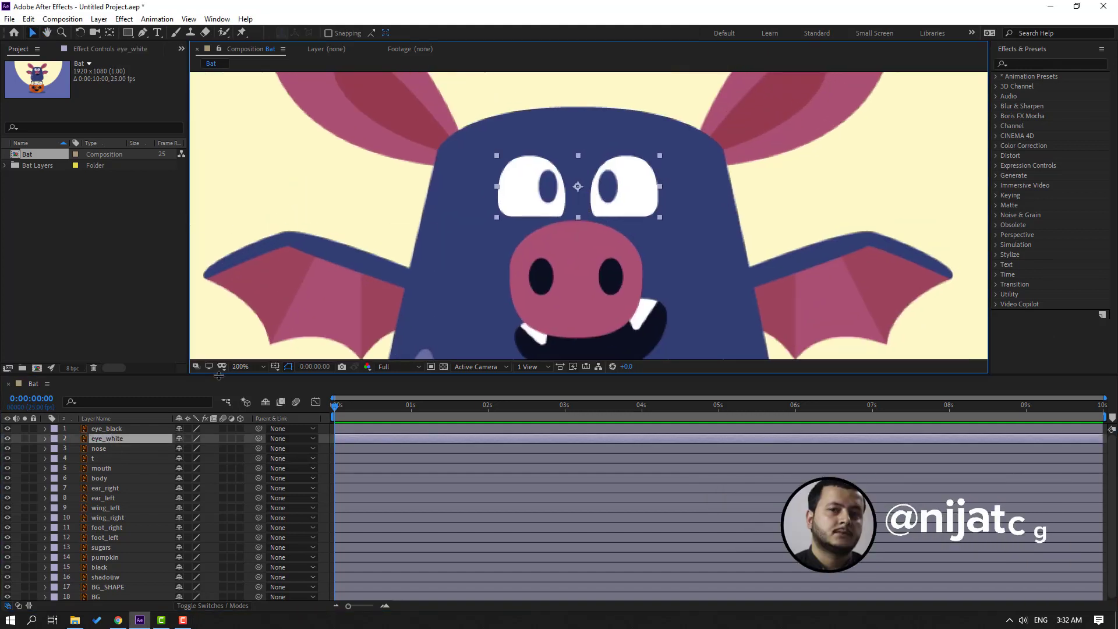
pyautogui.press('v')
pyautogui.hotkey('ctrl', 'd')
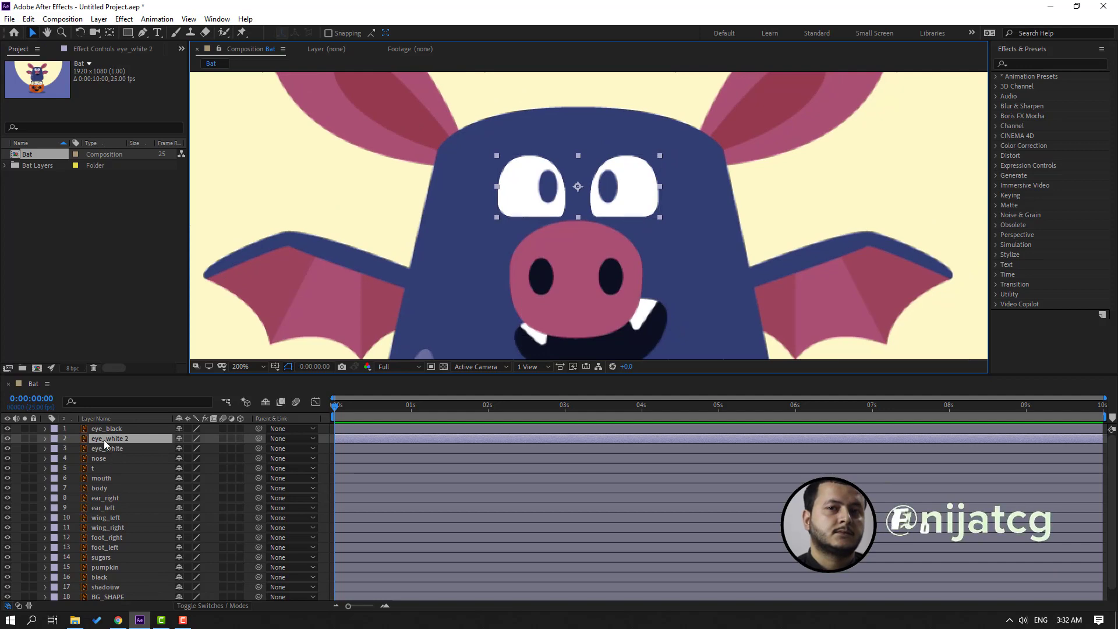
pyautogui.moveTo(97, 433); pyautogui.dragTo(118, 449)
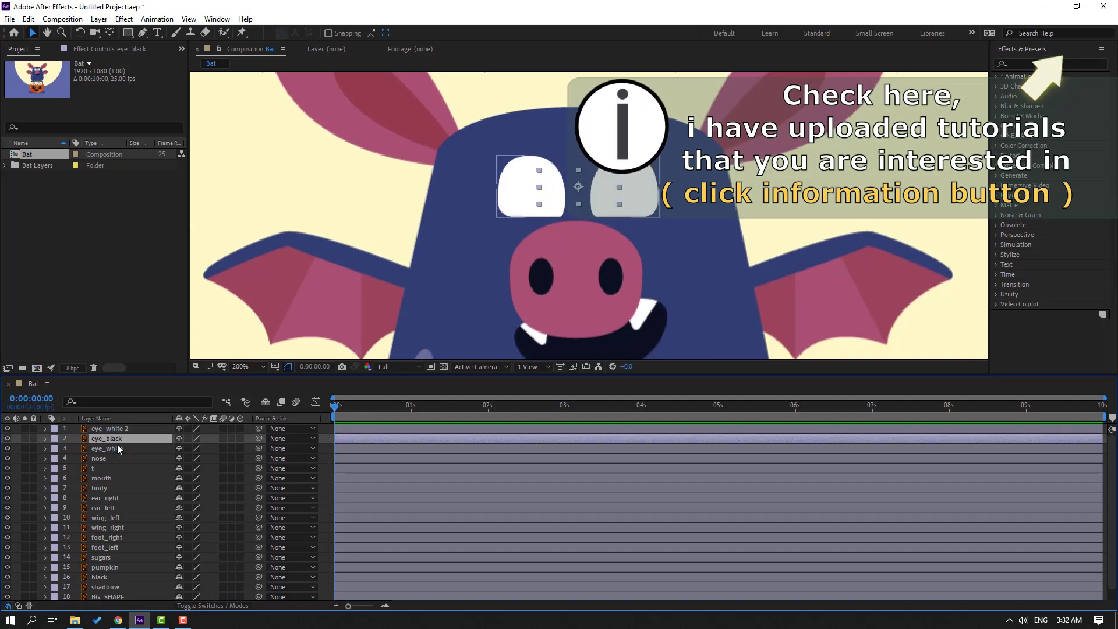
# - Apply Alpha Matte "eye_white 2" to the eye_black layer and parent eye_white 2 to eye_white
pyautogui.click(221, 605)
pyautogui.click(245, 441)
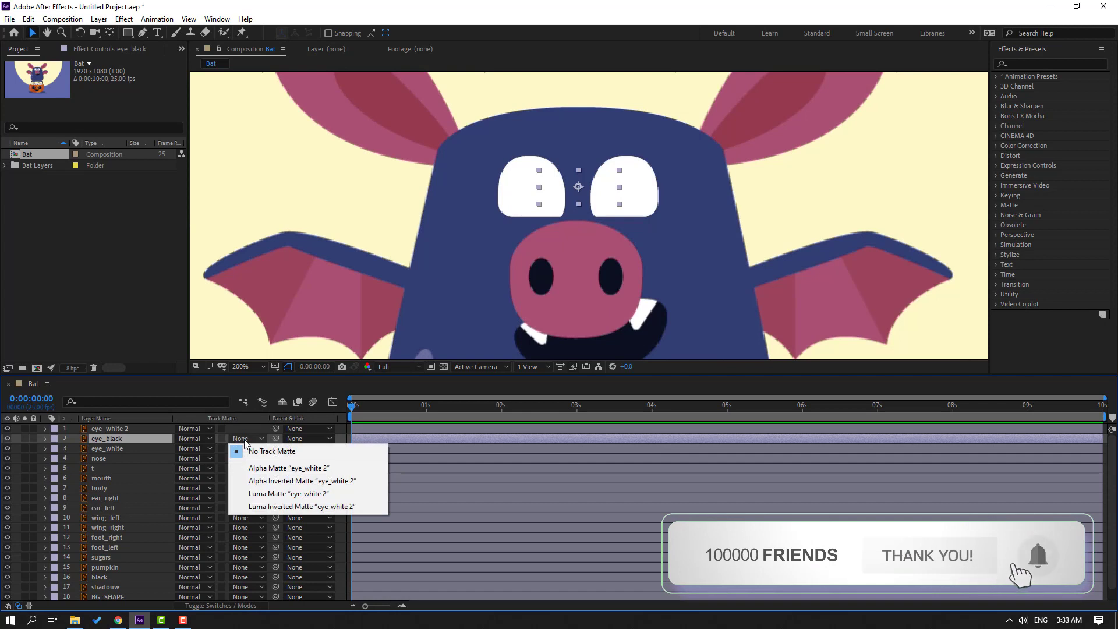
pyautogui.click(290, 473)
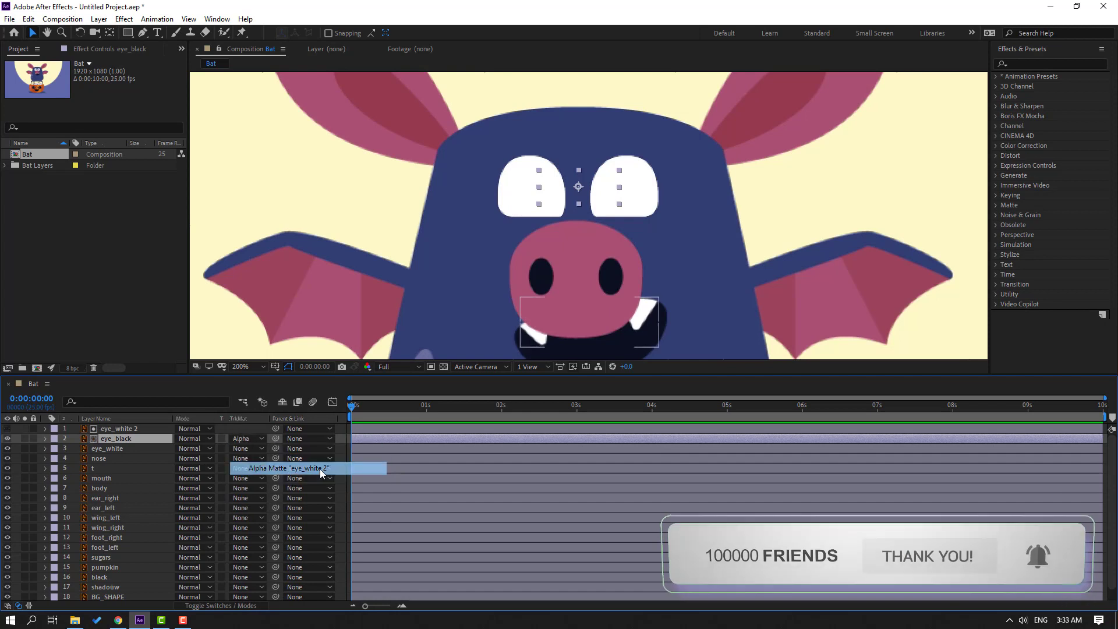
pyautogui.click(130, 430)
pyautogui.moveTo(276, 432); pyautogui.dragTo(123, 449)
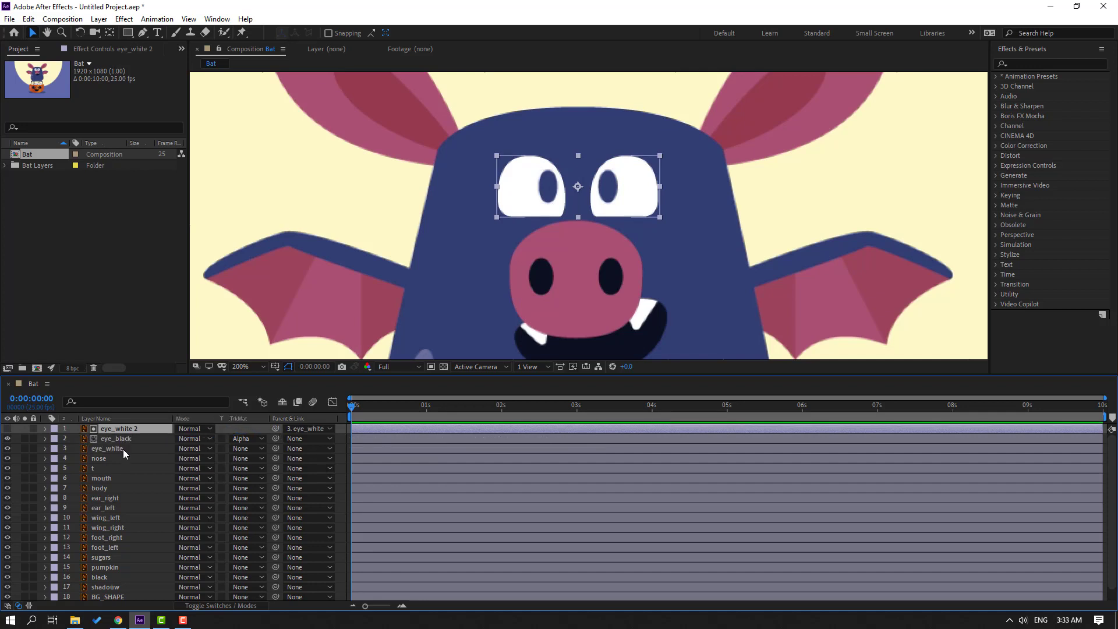
# - Try scaling the eye_white layer to check how the linked matte copy follows it
pyautogui.click(112, 449)
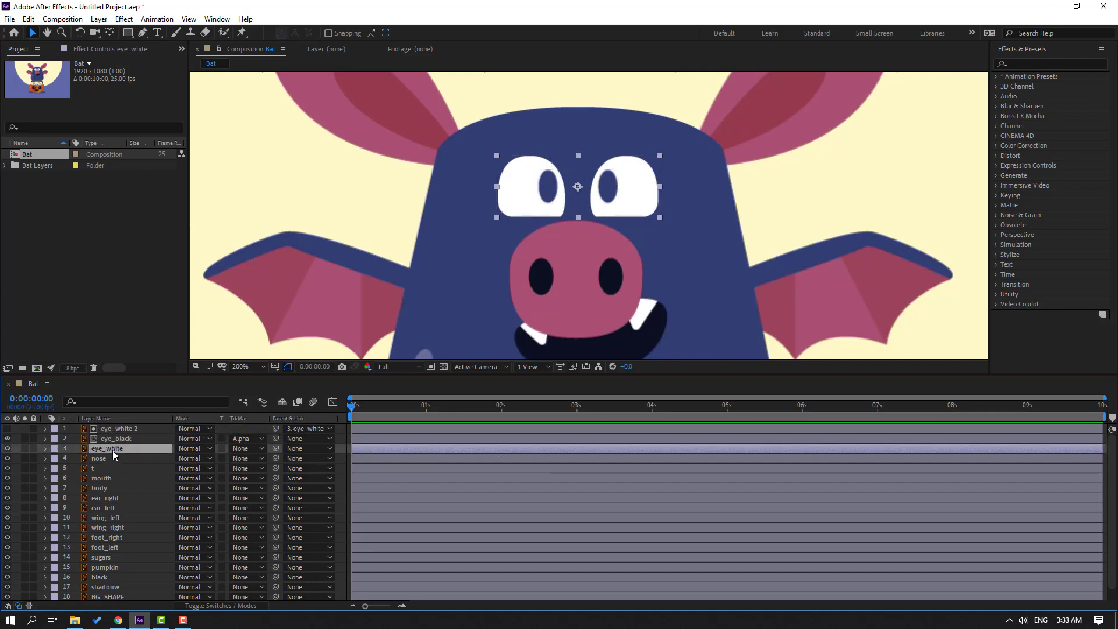
pyautogui.press('s')
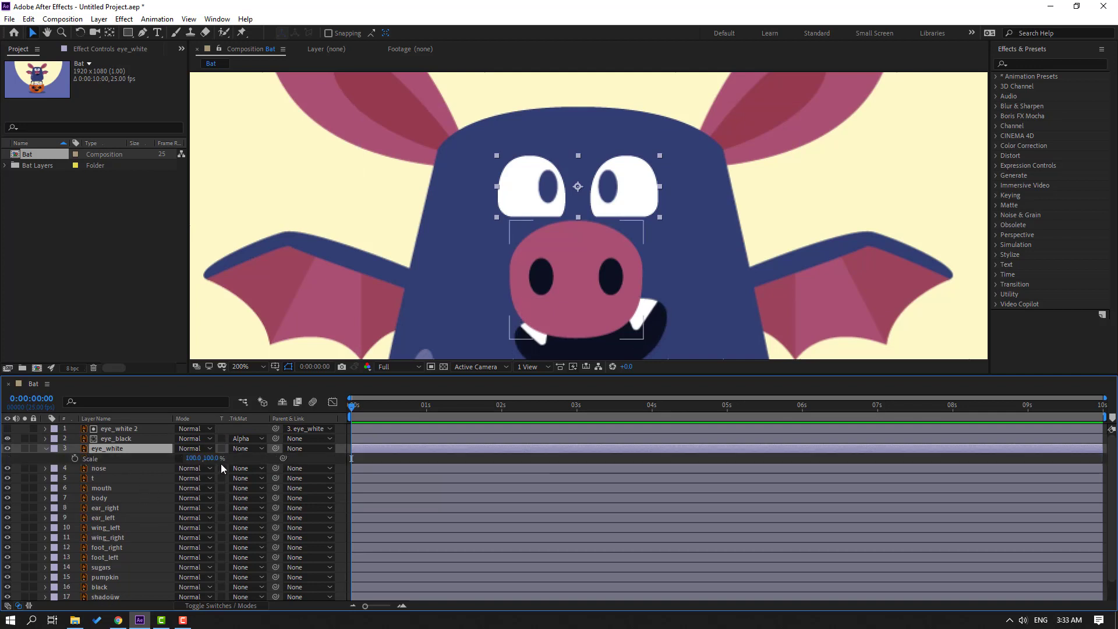
pyautogui.moveTo(211, 458)
pyautogui.mouseDown()
pyautogui.moveTo(172, 459)
pyautogui.moveTo(221, 459)
pyautogui.mouseUp()
pyautogui.click(47, 450)
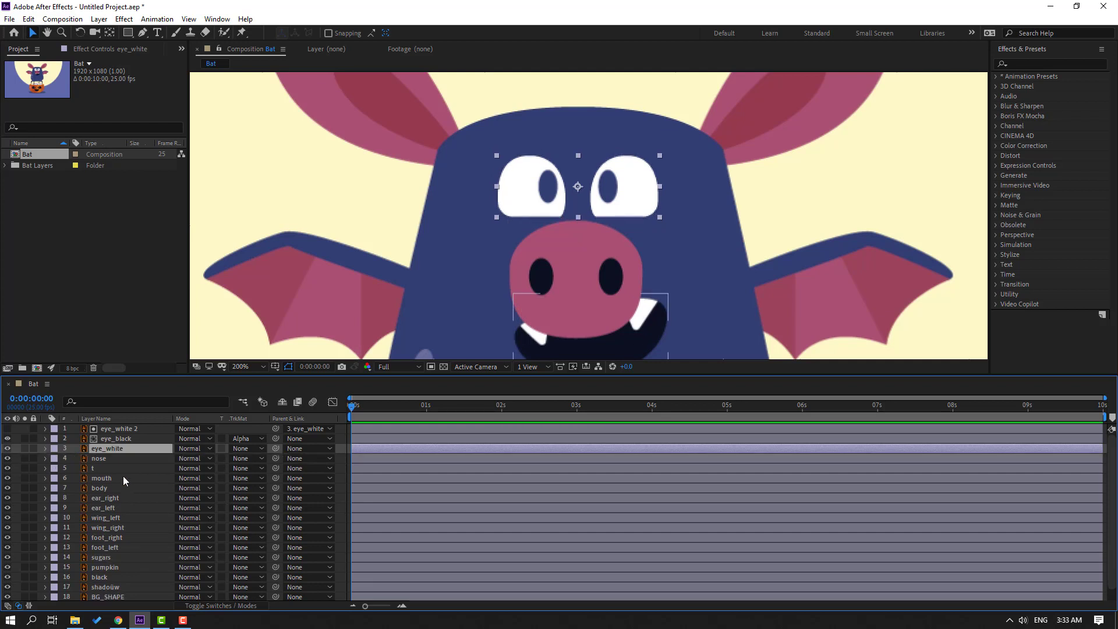
# - Parent the eye_black, eye_white, nose, t, mouth, ear, wing and foot layers to the body layer
pyautogui.click(124, 439)
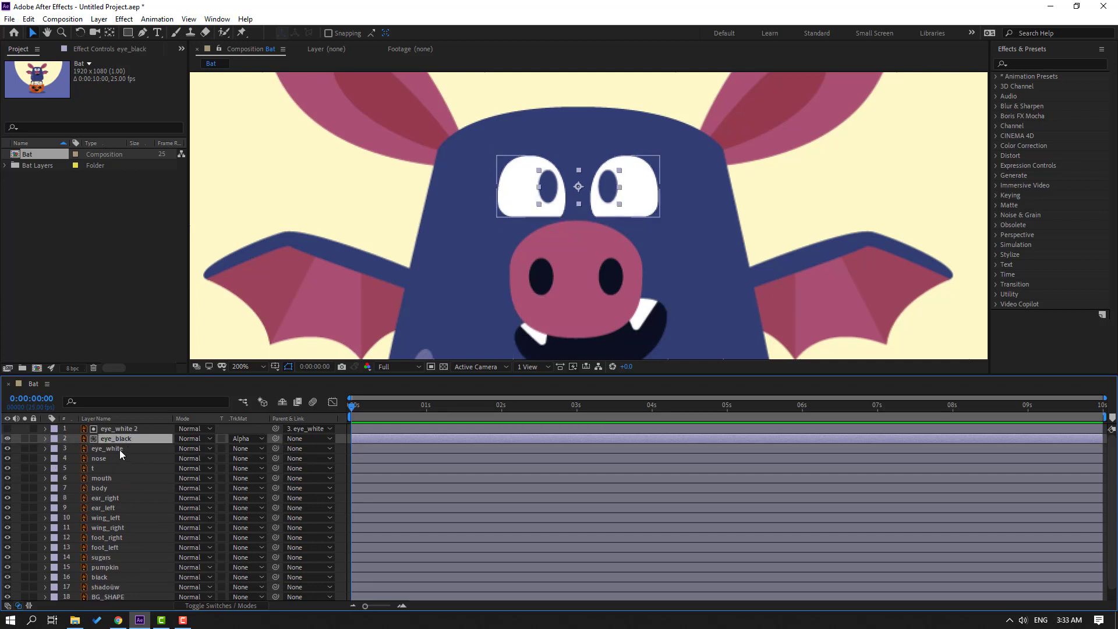
pyautogui.keyDown('ctrl'); pyautogui.click(126, 450); pyautogui.keyUp('ctrl')
pyautogui.keyDown('ctrl'); pyautogui.click(106, 459); pyautogui.keyUp('ctrl')
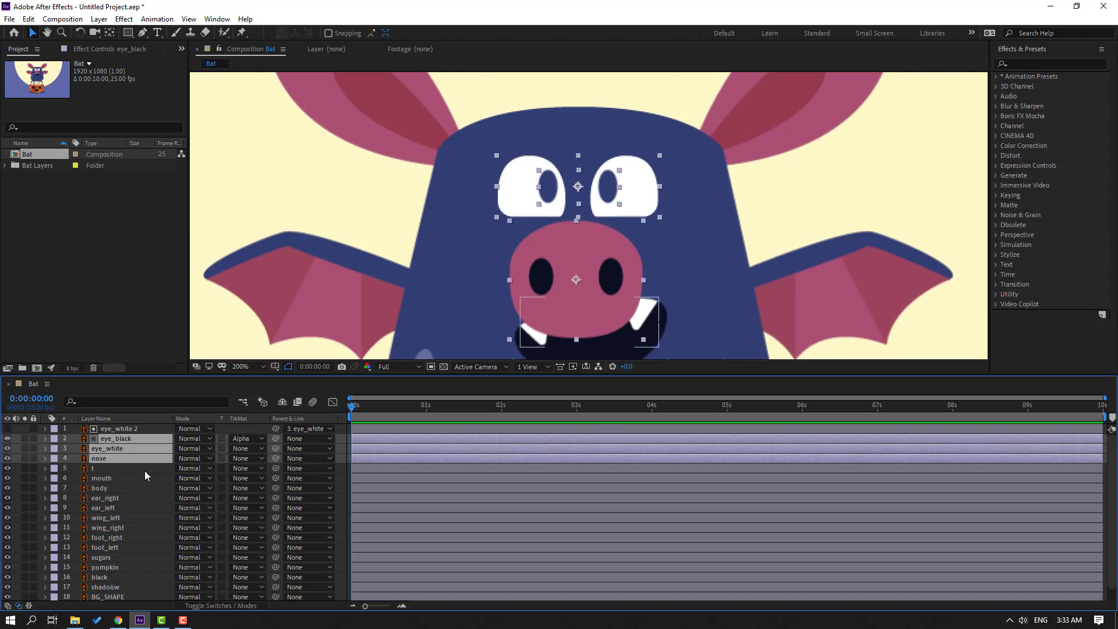
pyautogui.keyDown('ctrl'); pyautogui.click(105, 470); pyautogui.keyUp('ctrl')
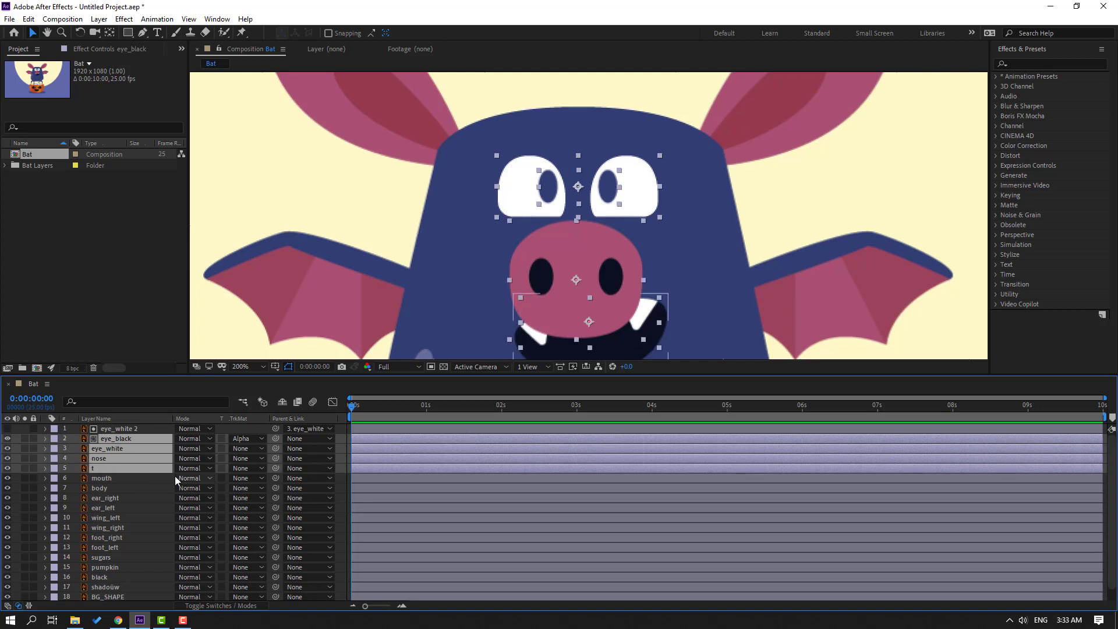
pyautogui.keyDown('ctrl'); pyautogui.click(110, 479); pyautogui.keyUp('ctrl')
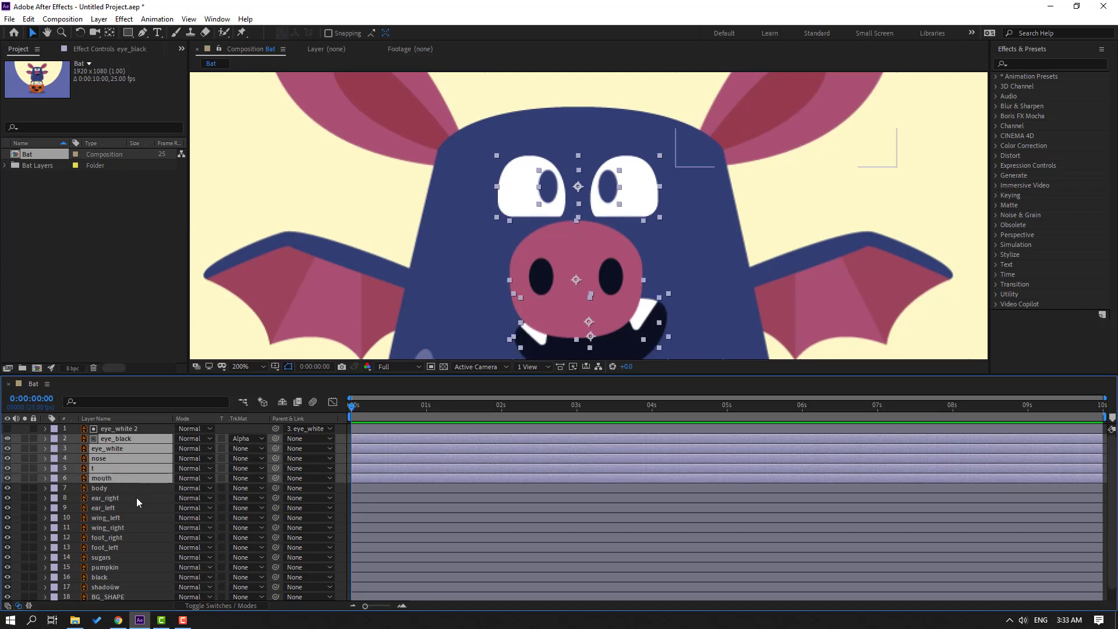
pyautogui.keyDown('ctrl'); pyautogui.click(118, 499); pyautogui.keyUp('ctrl')
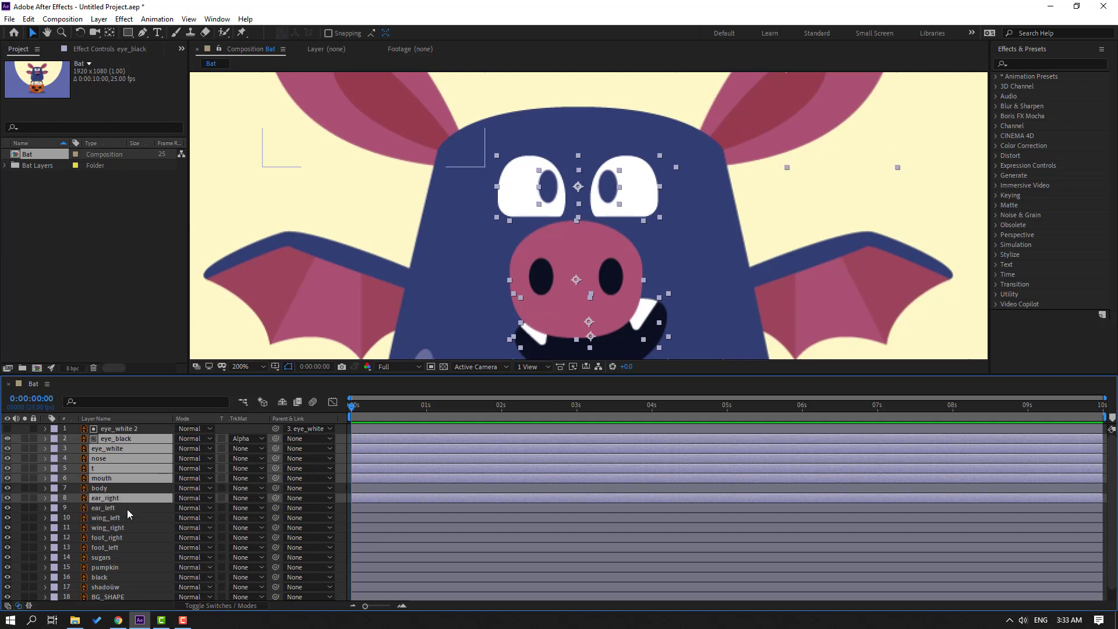
pyautogui.keyDown('ctrl'); pyautogui.click(116, 510); pyautogui.keyUp('ctrl')
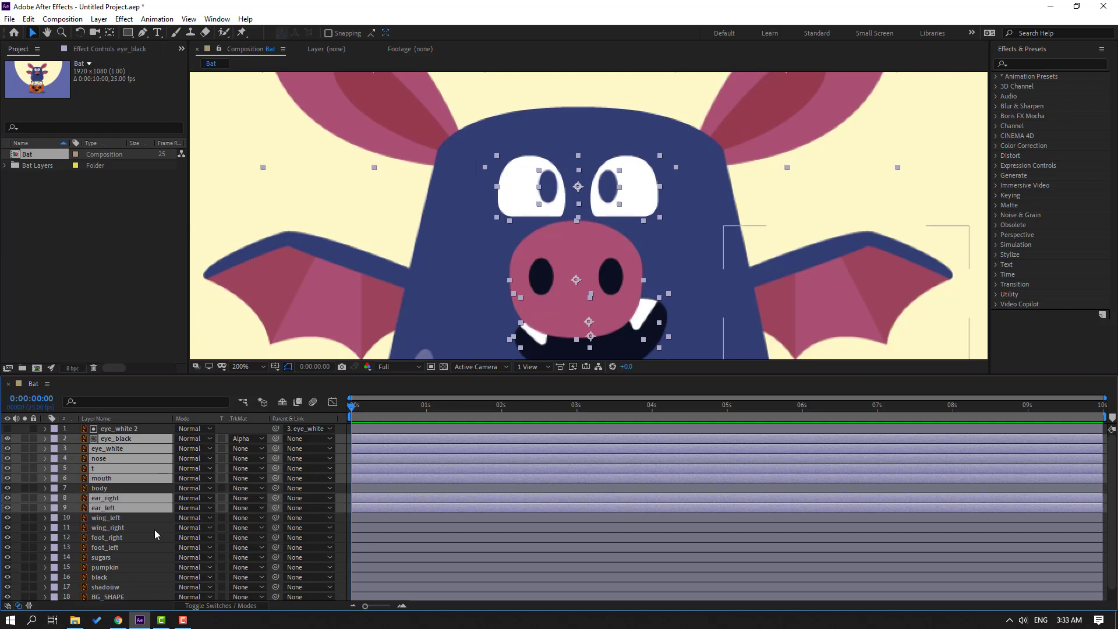
pyautogui.keyDown('ctrl'); pyautogui.click(120, 520); pyautogui.keyUp('ctrl')
pyautogui.keyDown('ctrl'); pyautogui.click(122, 528); pyautogui.keyUp('ctrl')
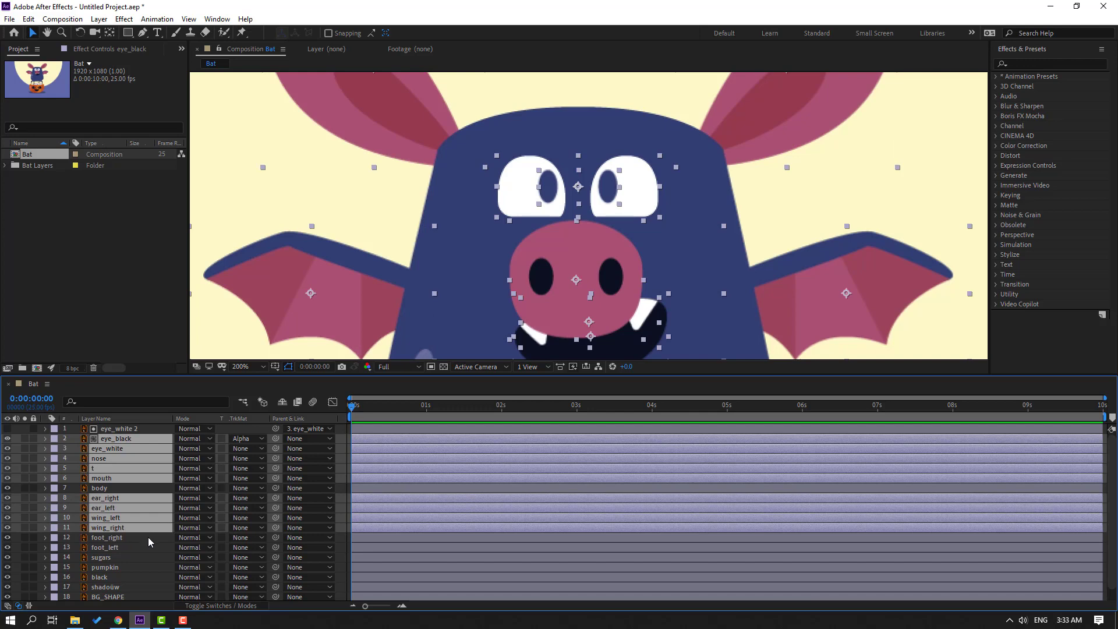
pyautogui.keyDown('ctrl'); pyautogui.click(123, 539); pyautogui.keyUp('ctrl')
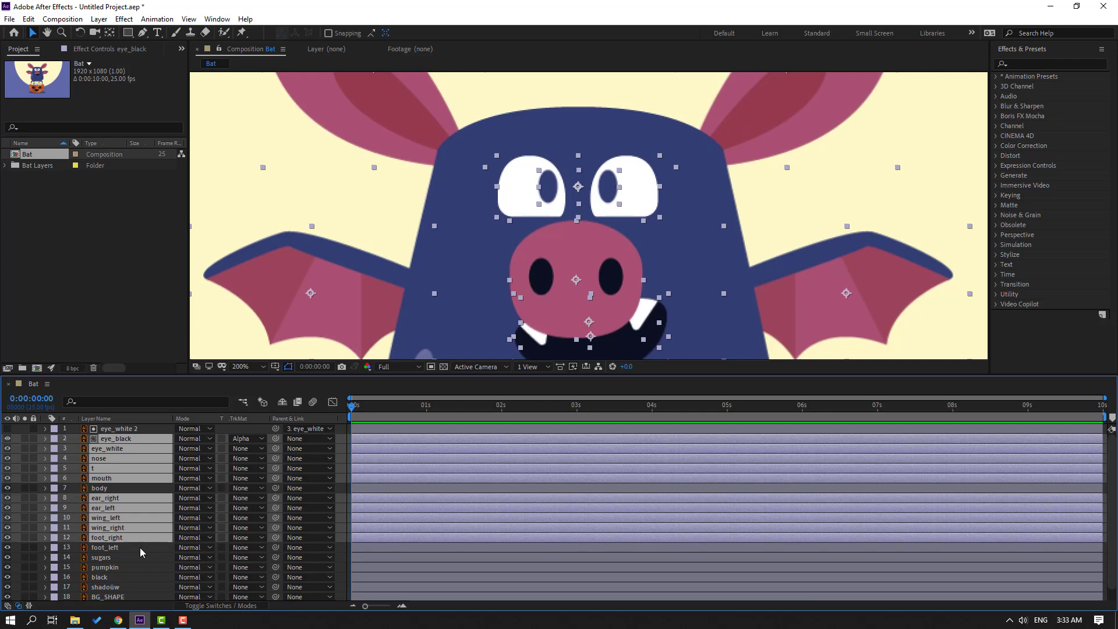
pyautogui.keyDown('ctrl'); pyautogui.click(117, 550); pyautogui.keyUp('ctrl')
pyautogui.scroll(-4, 487, 306)
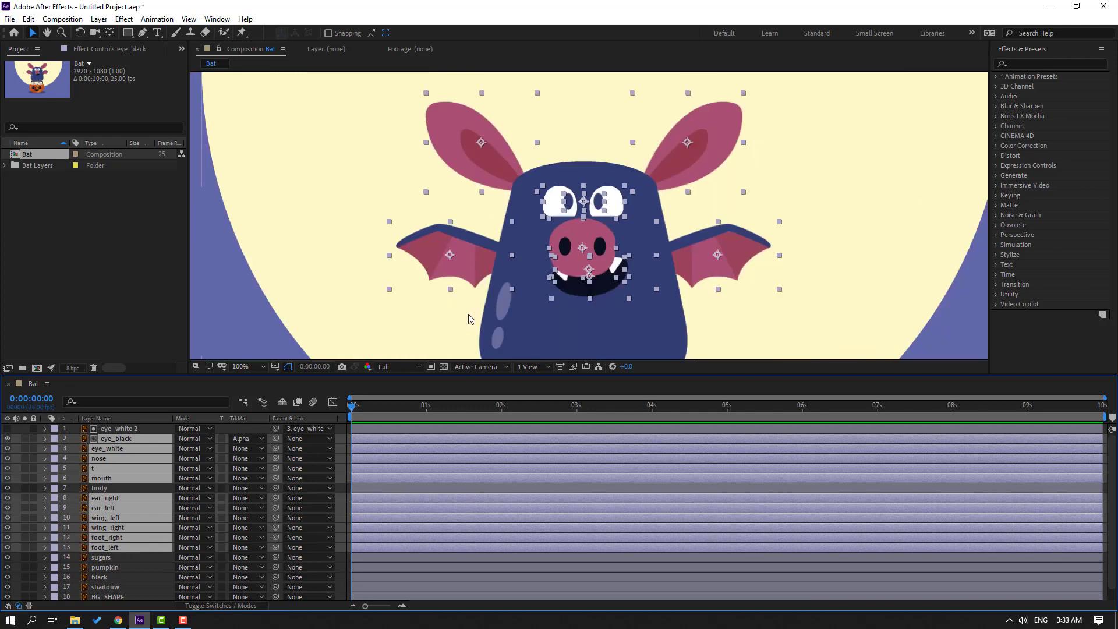
pyautogui.scroll(2, 469, 312)
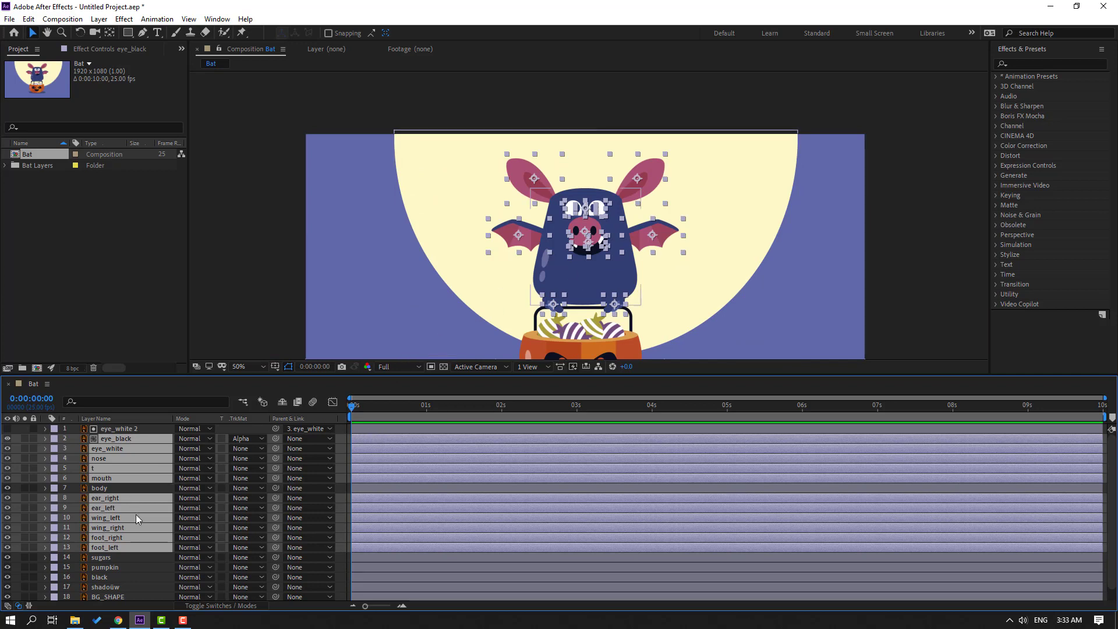
pyautogui.moveTo(275, 478); pyautogui.dragTo(102, 489)
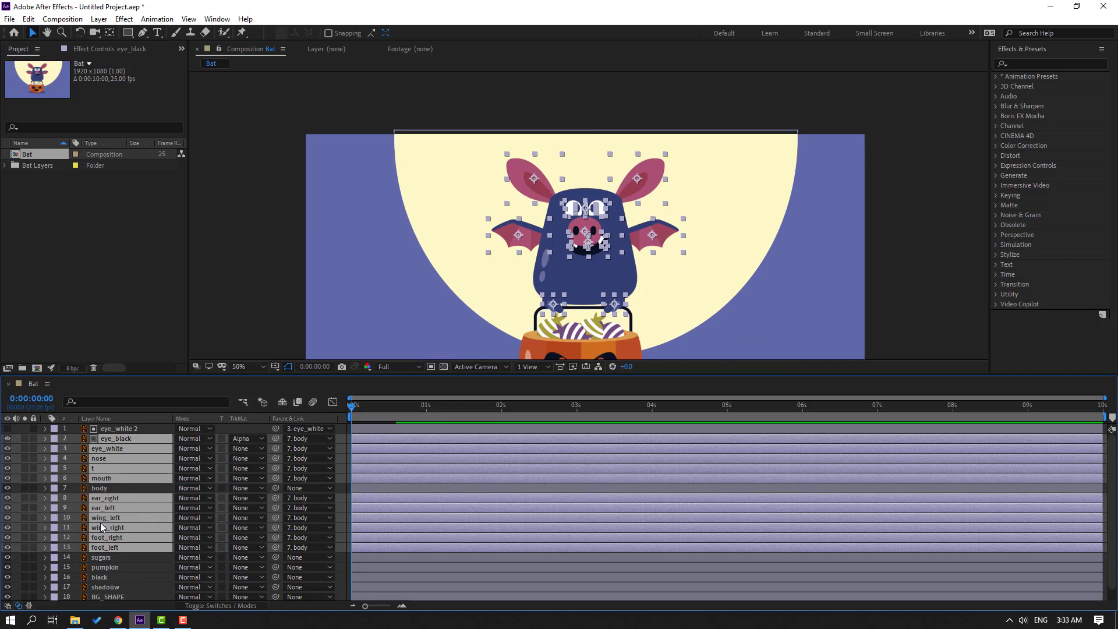
# - Animate the body layer's position from a keyframe at frame 0 up to a vertical value of about 315 at frame 10
pyautogui.click(99, 489)
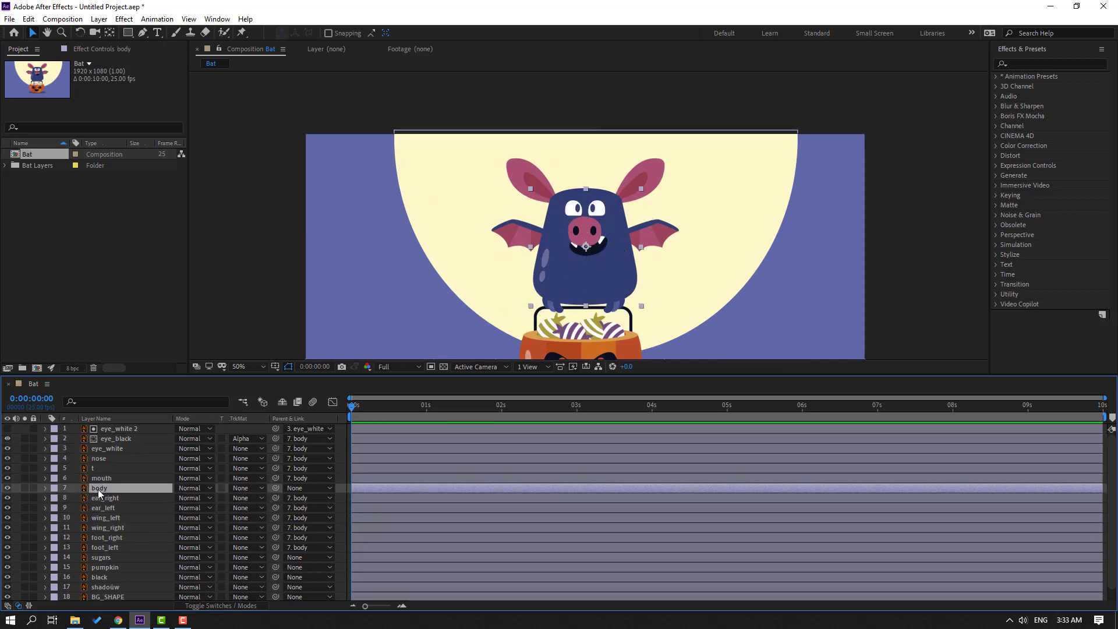
pyautogui.press('p')
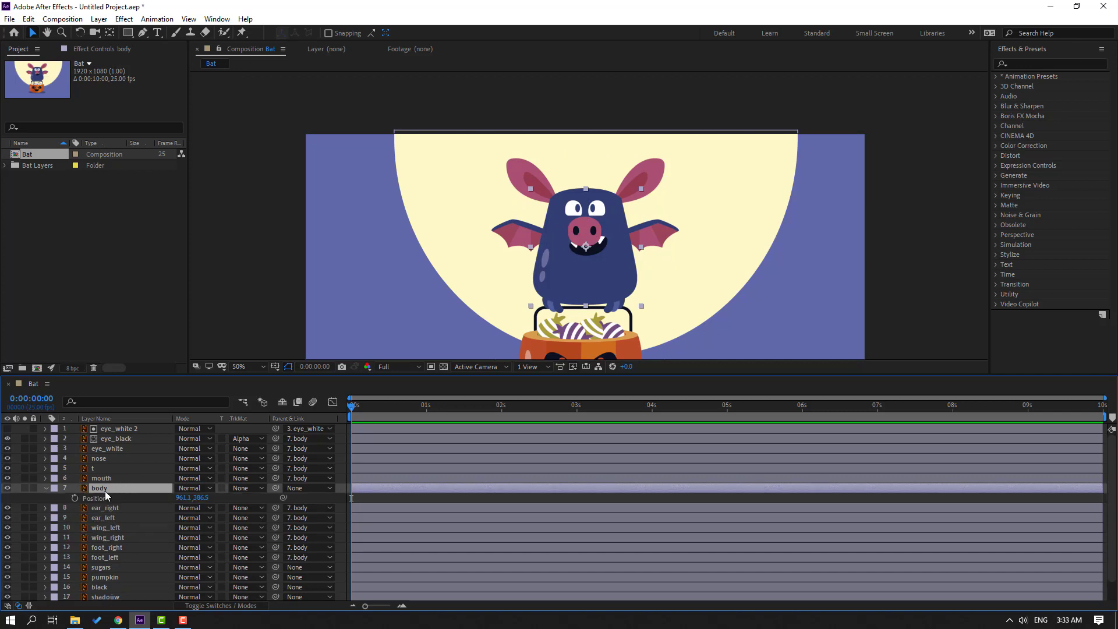
pyautogui.click(75, 498)
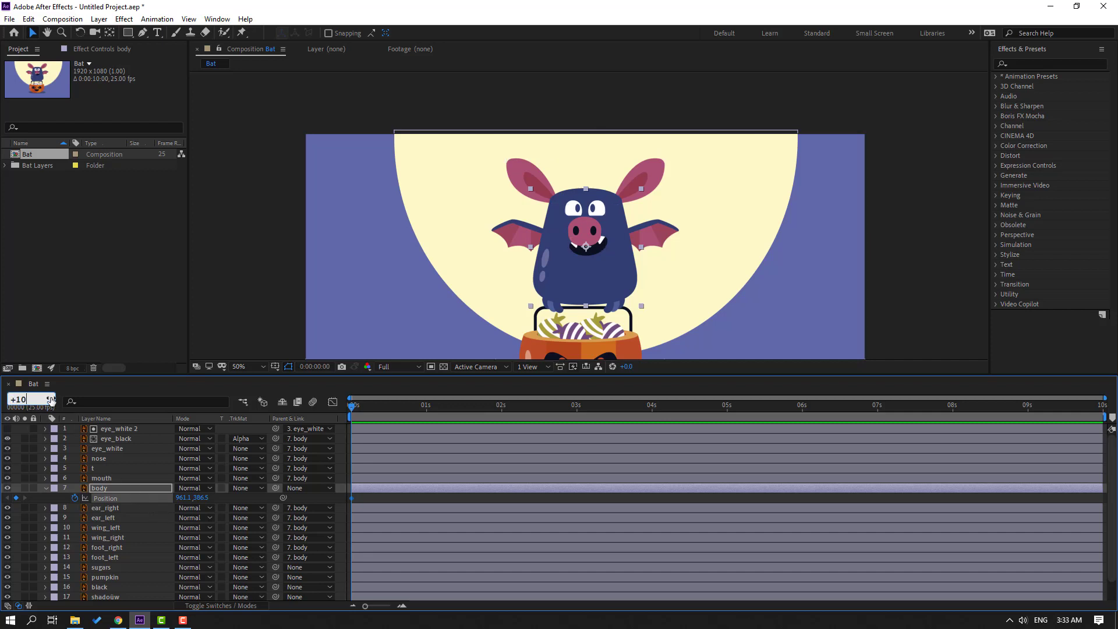
pyautogui.press('Return')
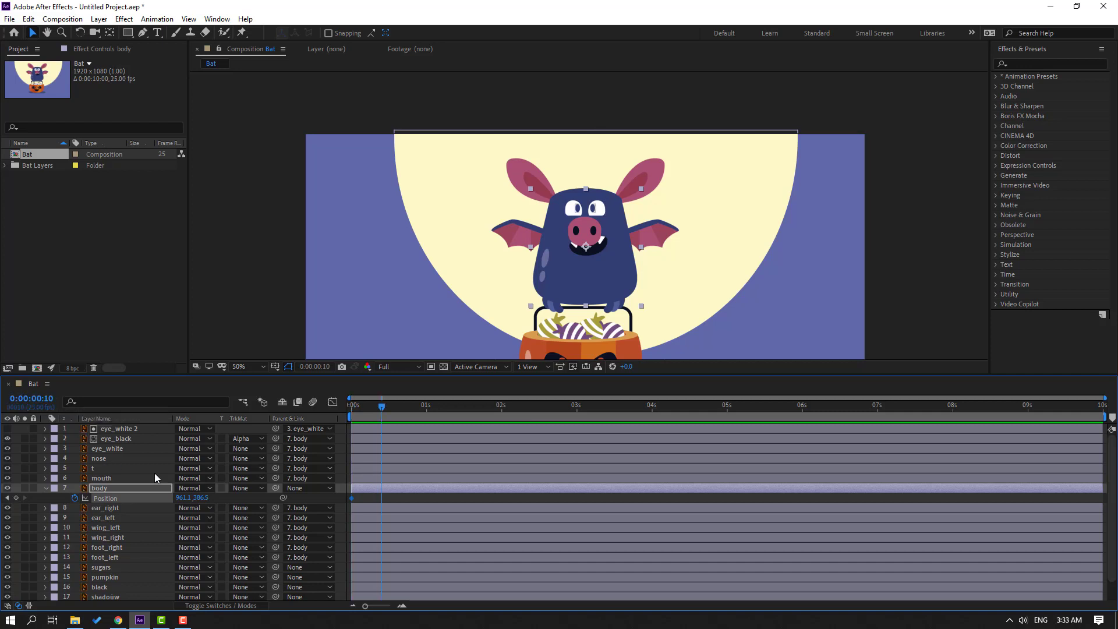
pyautogui.press(',')
pyautogui.press(',')
pyautogui.moveTo(444, 243); pyautogui.dragTo(443, 204)
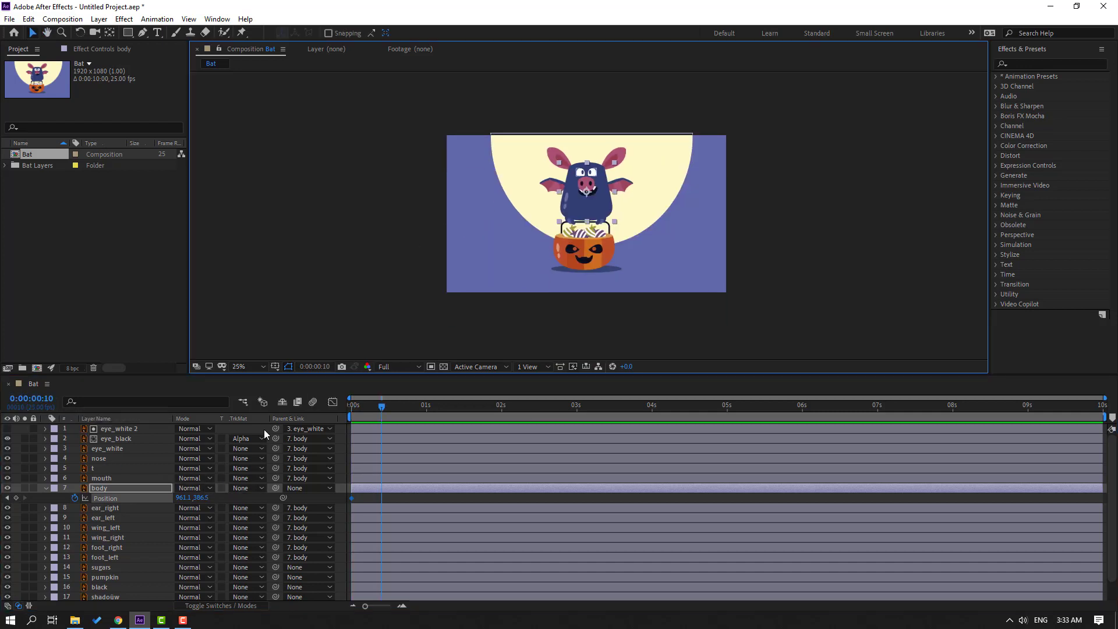
pyautogui.moveTo(201, 497); pyautogui.dragTo(167, 497)
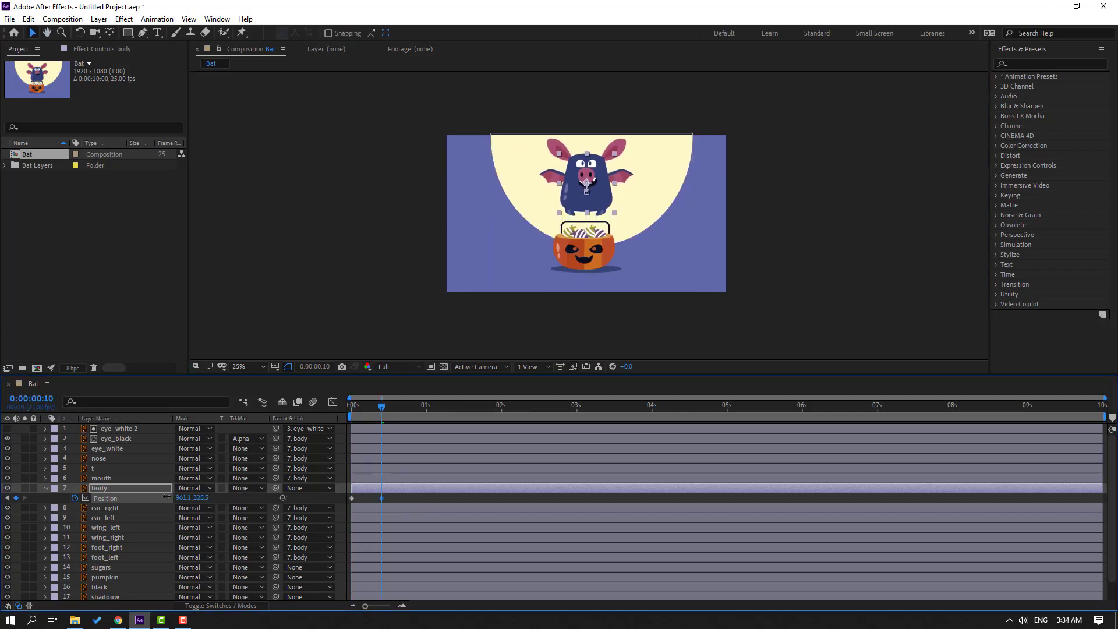
# - Lower the body at frame 0 to a vertical position of 428.5 and copy that keyframe to frame 20
pyautogui.moveTo(382, 412); pyautogui.dragTo(351, 414)
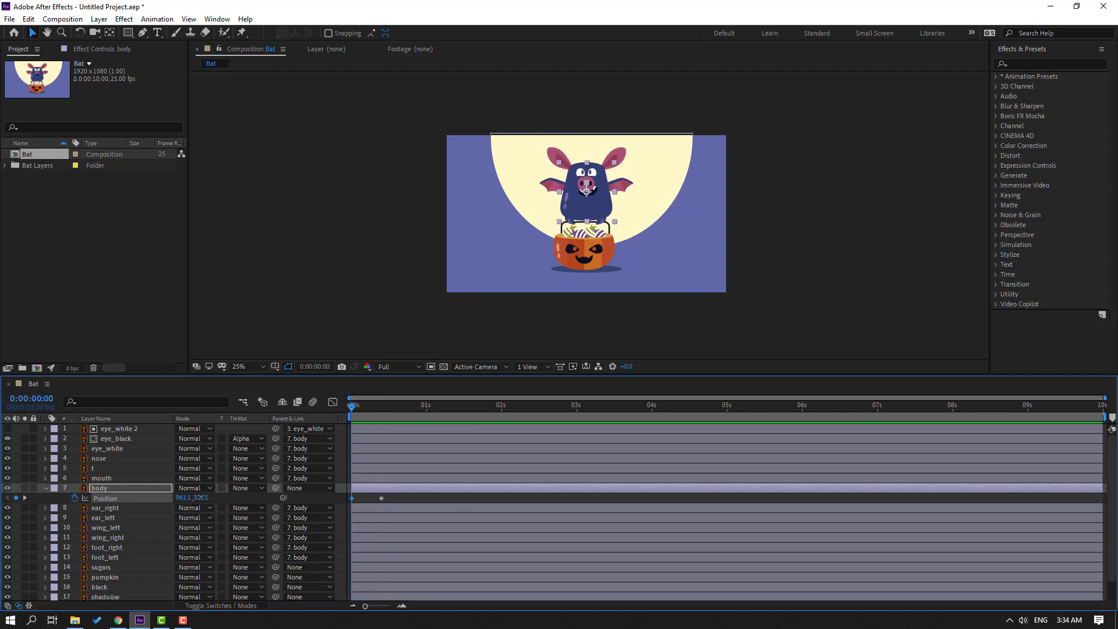
pyautogui.moveTo(201, 497); pyautogui.dragTo(240, 495)
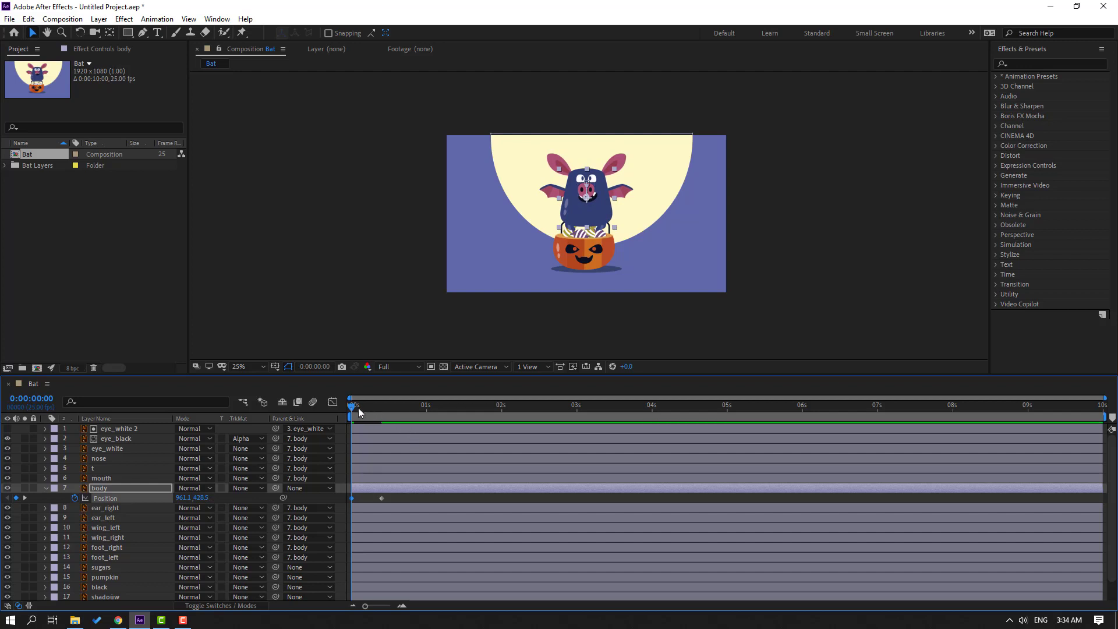
pyautogui.moveTo(358, 410); pyautogui.dragTo(386, 408)
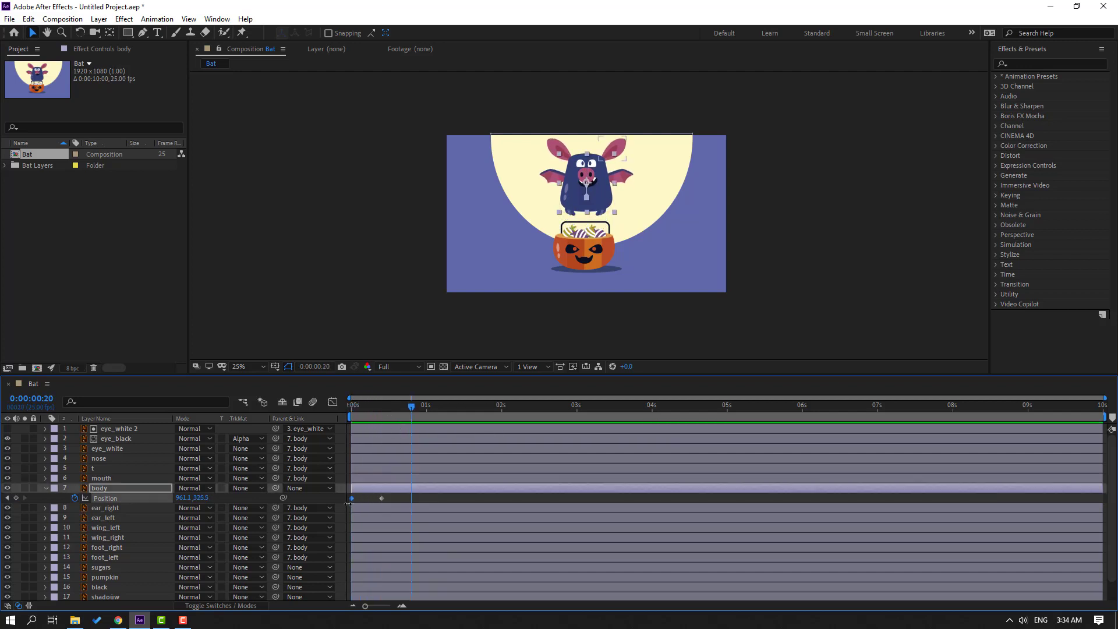
pyautogui.hotkey('ctrl', 'v')
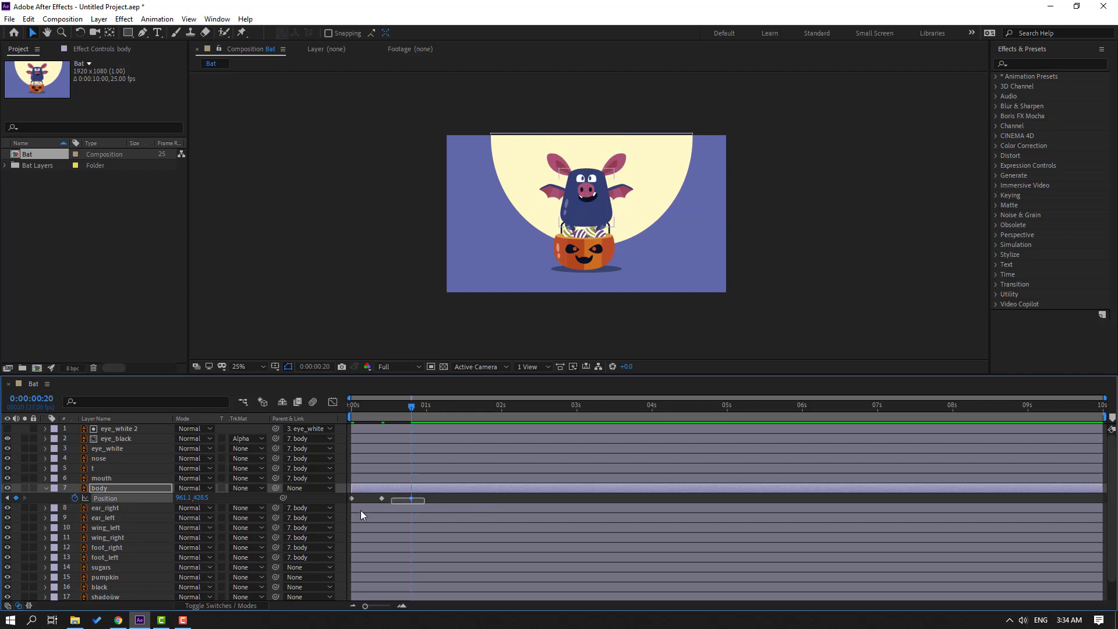
# - Apply Easy Ease to the body's three position keyframes and end the work area at frame 20
pyautogui.moveTo(361, 510); pyautogui.dragTo(349, 502)
pyautogui.rightClick(353, 505)
pyautogui.moveTo(387, 493)
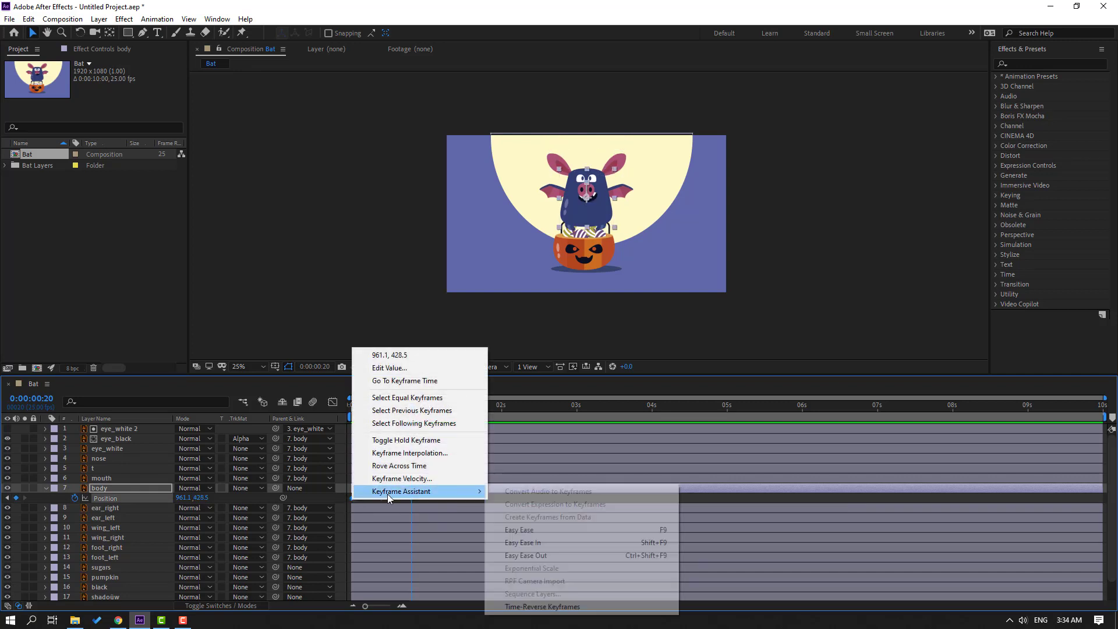
pyautogui.click(559, 530)
pyautogui.press('n')
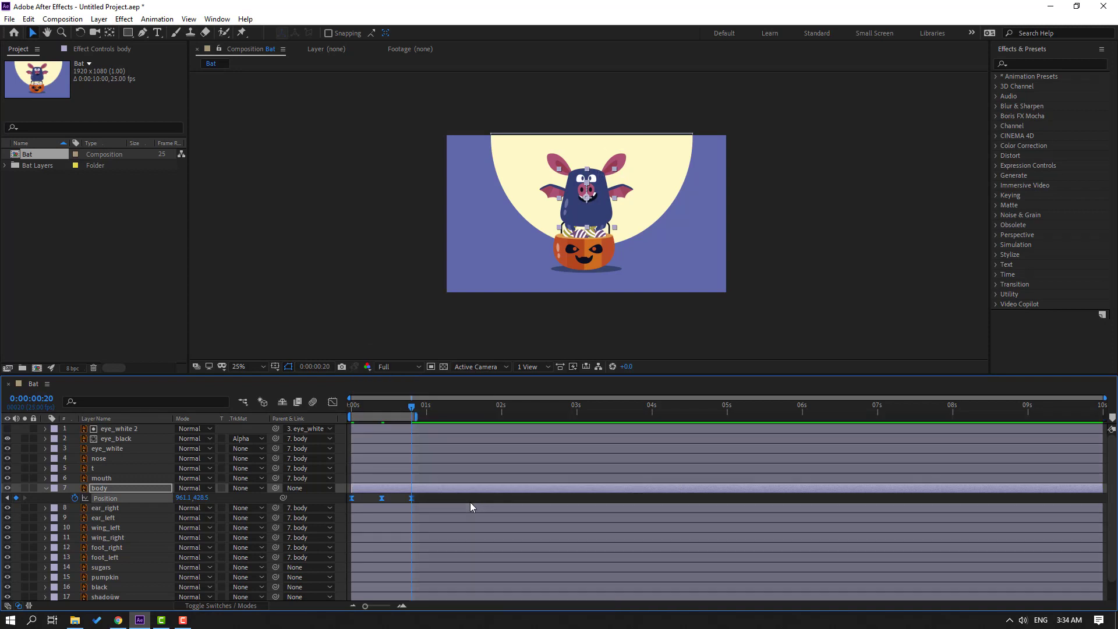
# - Preview the body's up-and-down animation with the composition fitted to the viewer
pyautogui.click(459, 498)
pyautogui.press('space')
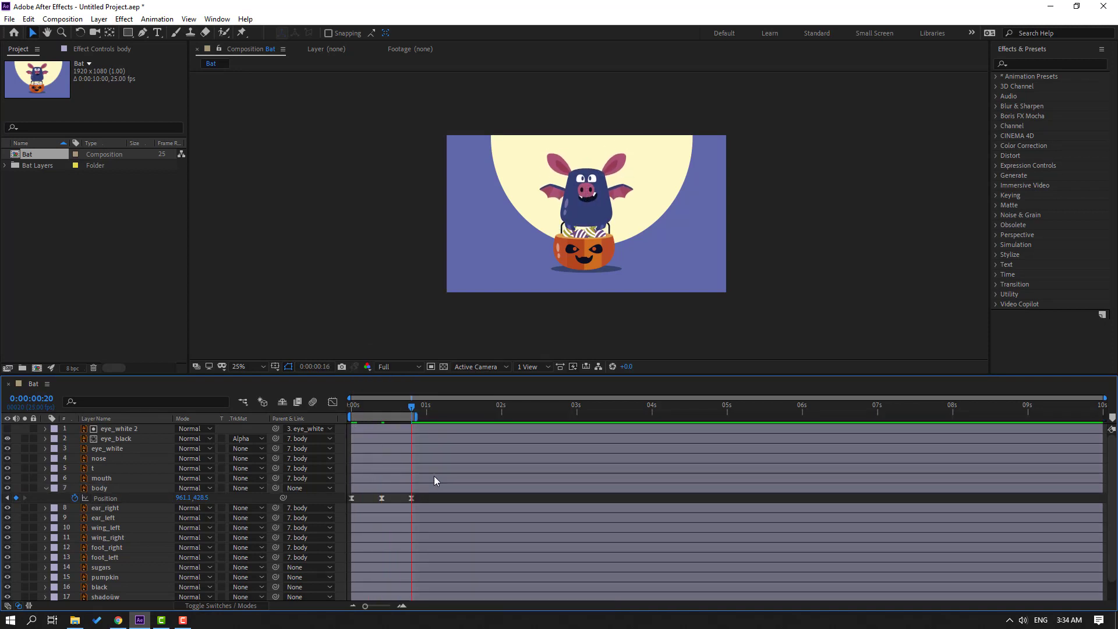
pyautogui.click(247, 366)
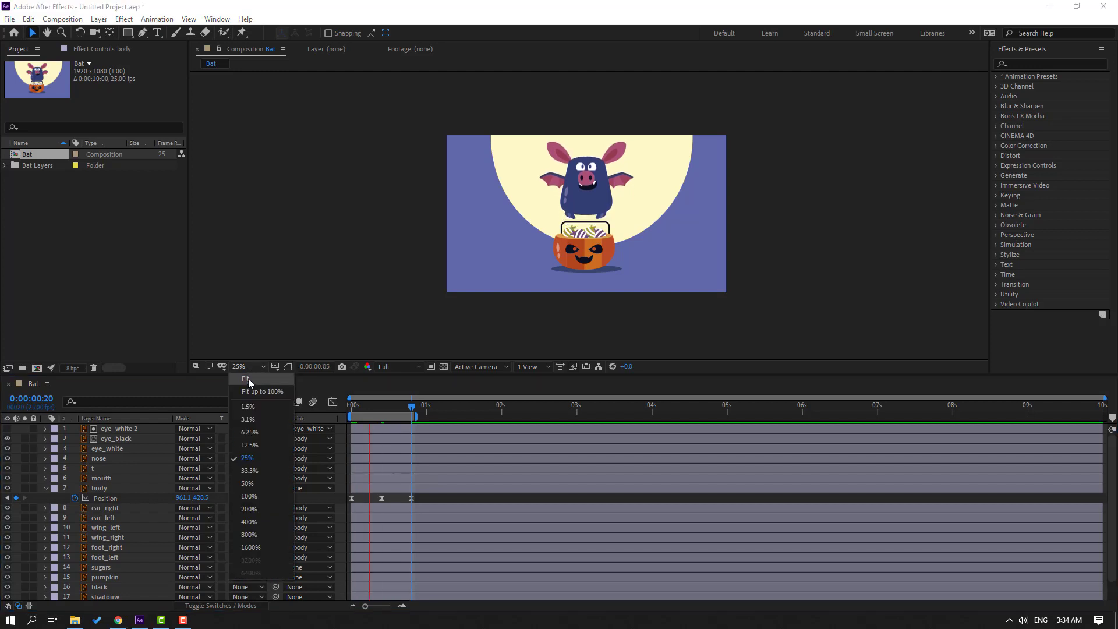
pyautogui.click(254, 393)
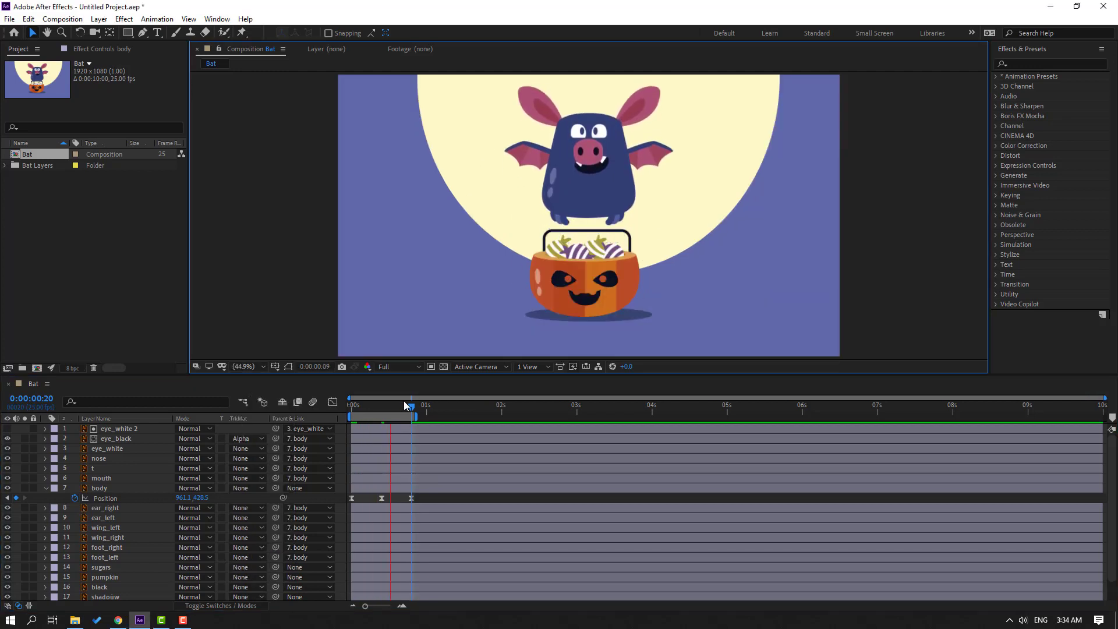
# - Reshape the body position's speed graph for a longer ease around the frame 10 keyframe and preview the motion
pyautogui.click(403, 405)
pyautogui.moveTo(433, 494); pyautogui.dragTo(350, 502)
pyautogui.click(331, 401)
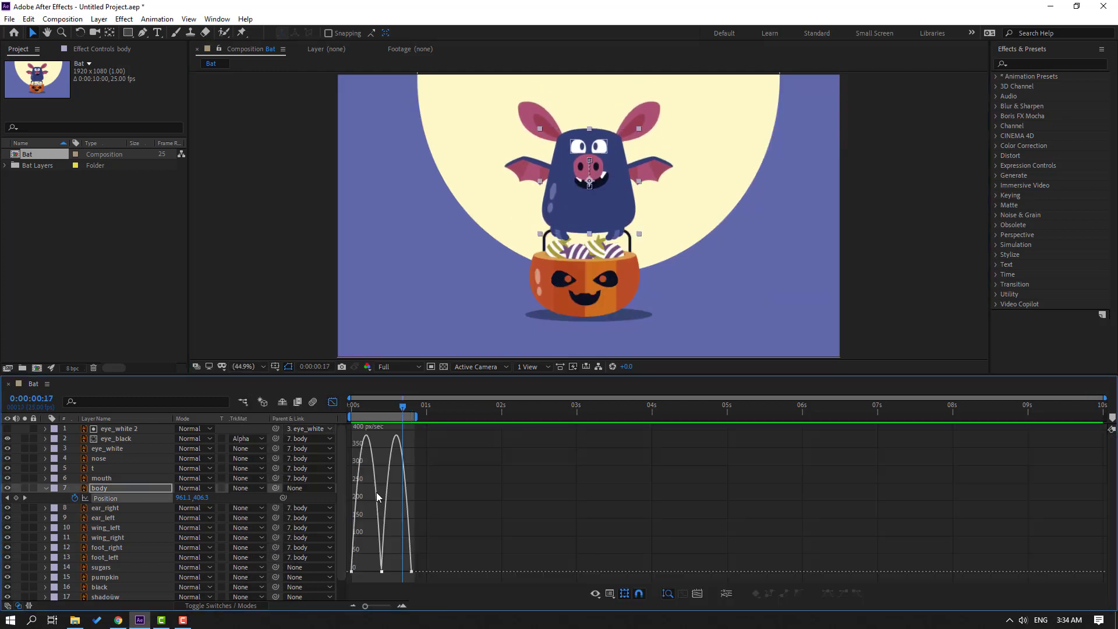
pyautogui.press('=')
pyautogui.moveTo(385, 561); pyautogui.dragTo(432, 575)
pyautogui.press('space')
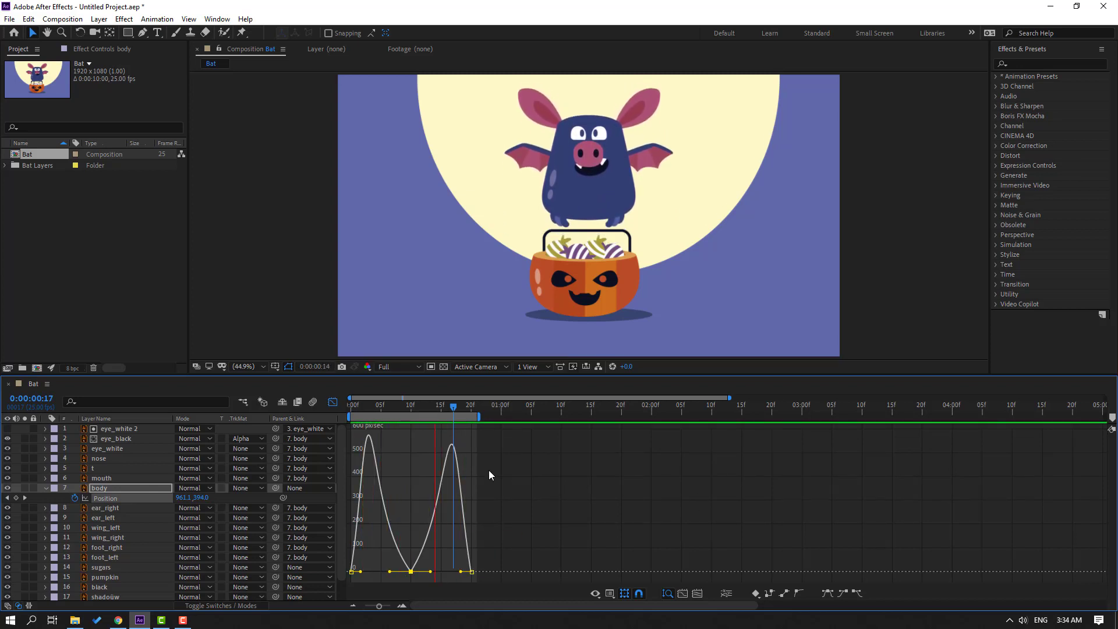
pyautogui.press('space')
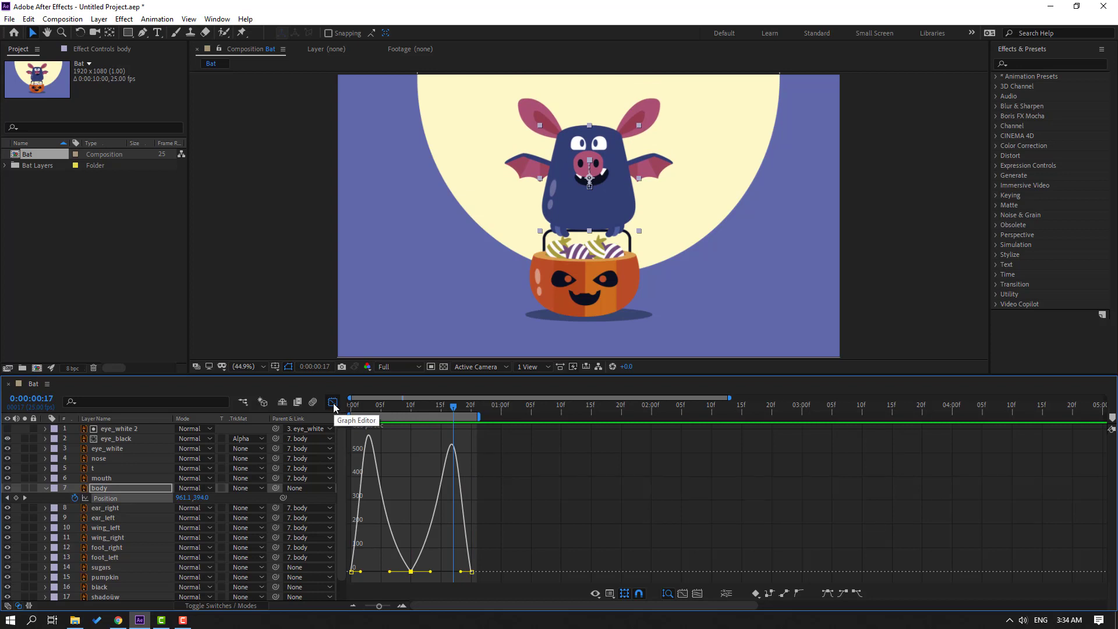
pyautogui.click(332, 403)
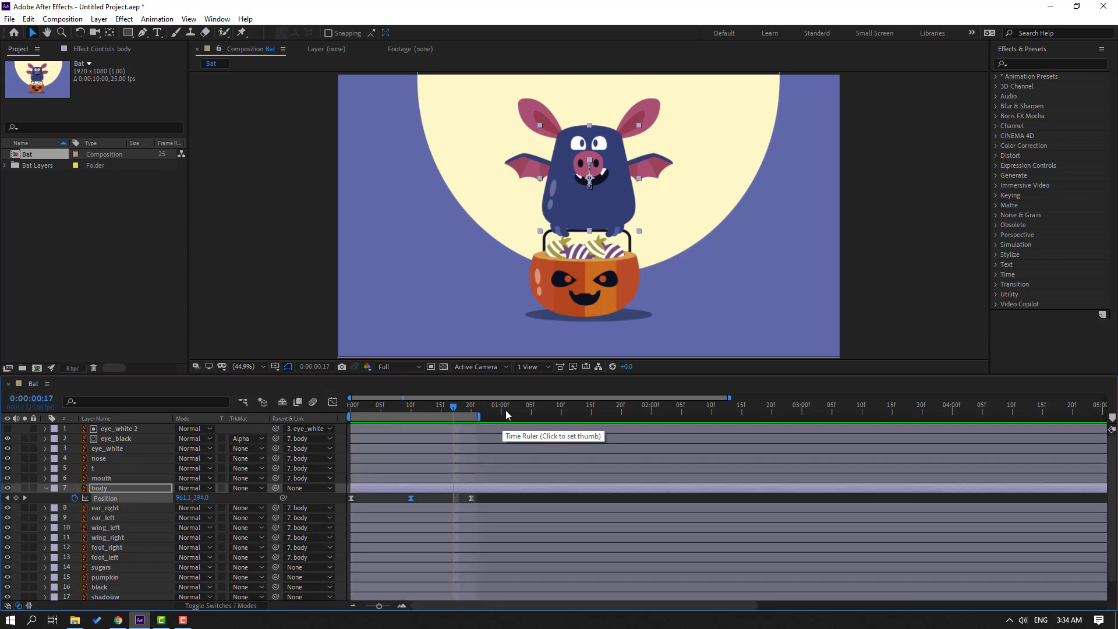
# - Duplicate the mouth layer, use the copy as an alpha matte for the t layer, and parent the copy to mouth
pyautogui.moveTo(459, 413); pyautogui.dragTo(360, 413)
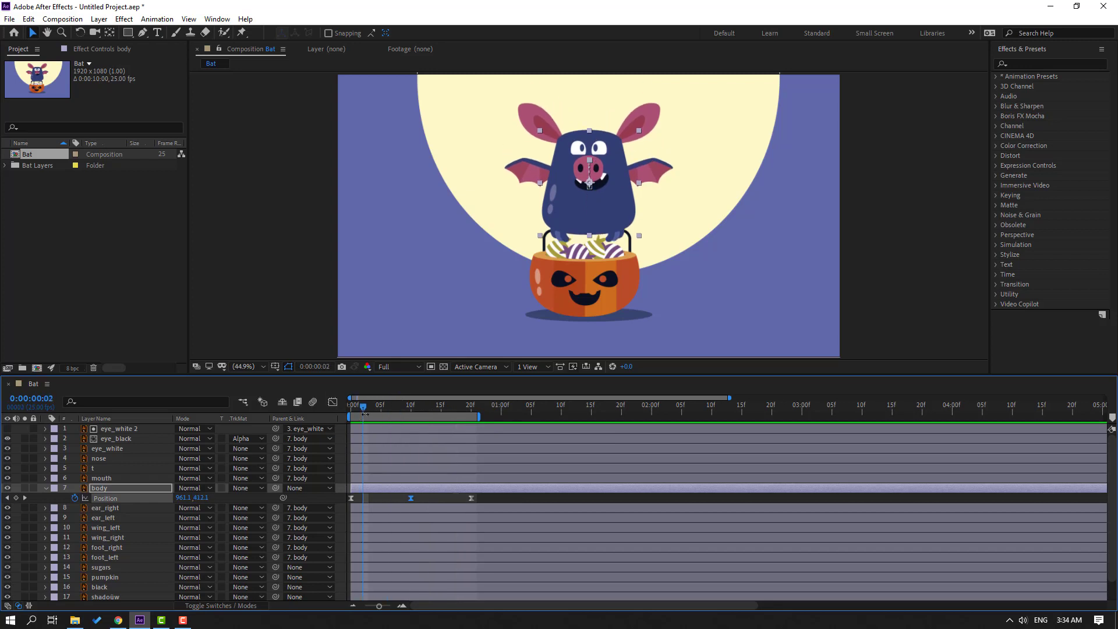
pyautogui.hotkey('ctrl', 'Up')
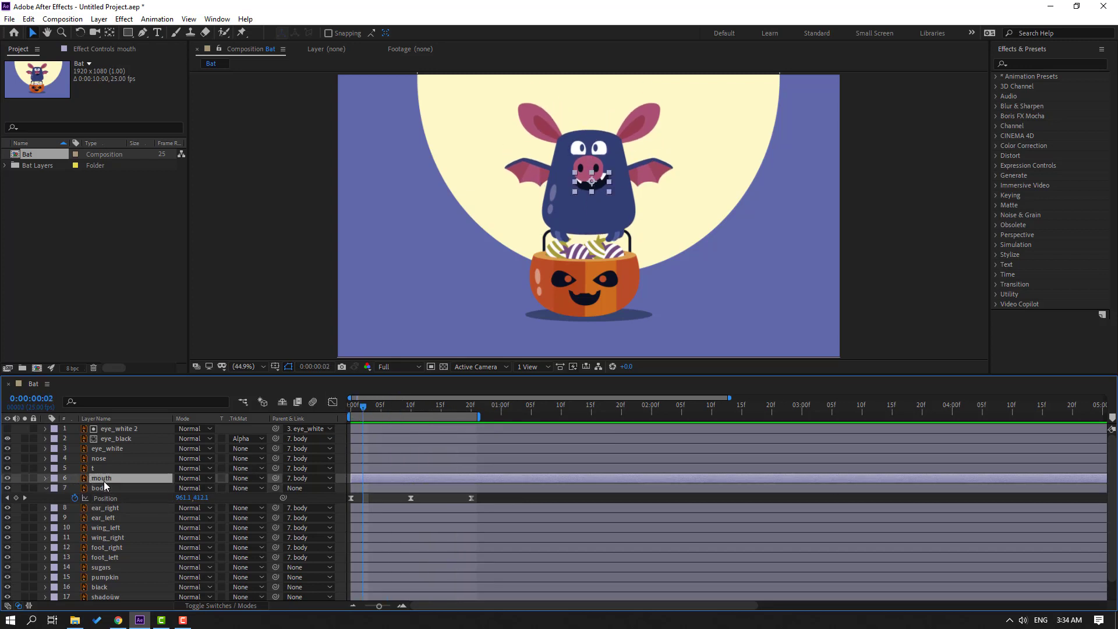
pyautogui.hotkey('ctrl', 'd')
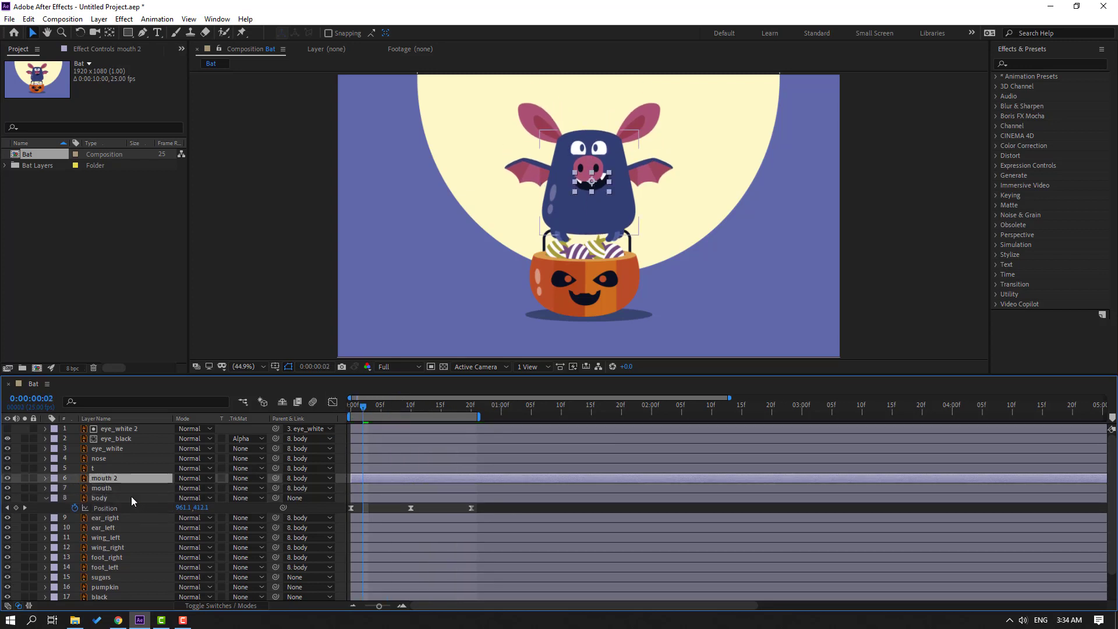
pyautogui.click(93, 469)
pyautogui.moveTo(102, 471); pyautogui.dragTo(129, 487)
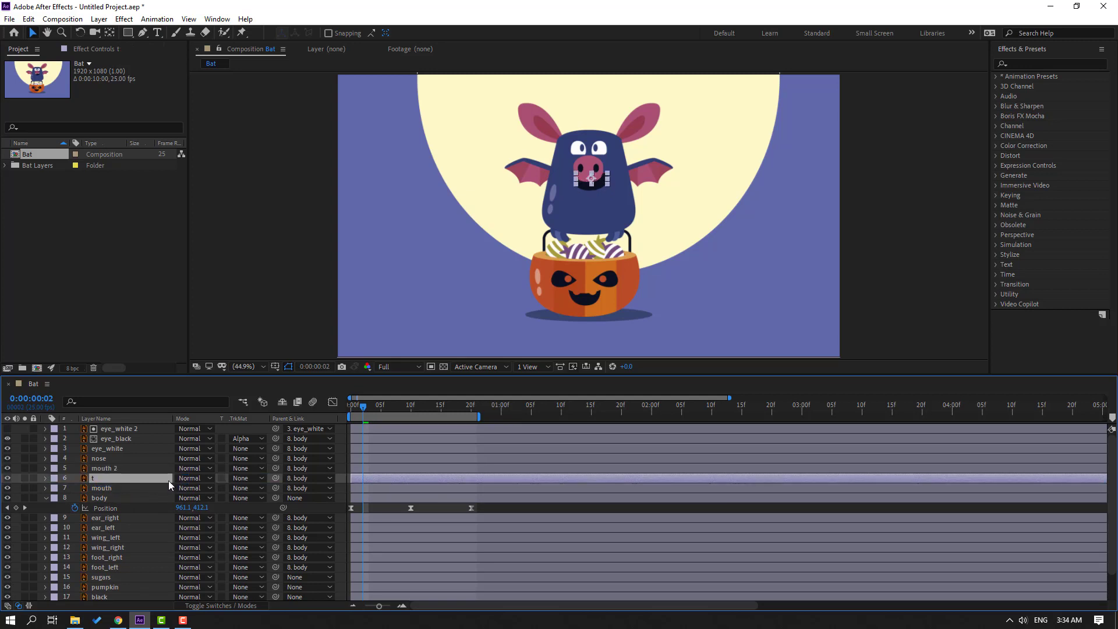
pyautogui.click(248, 478)
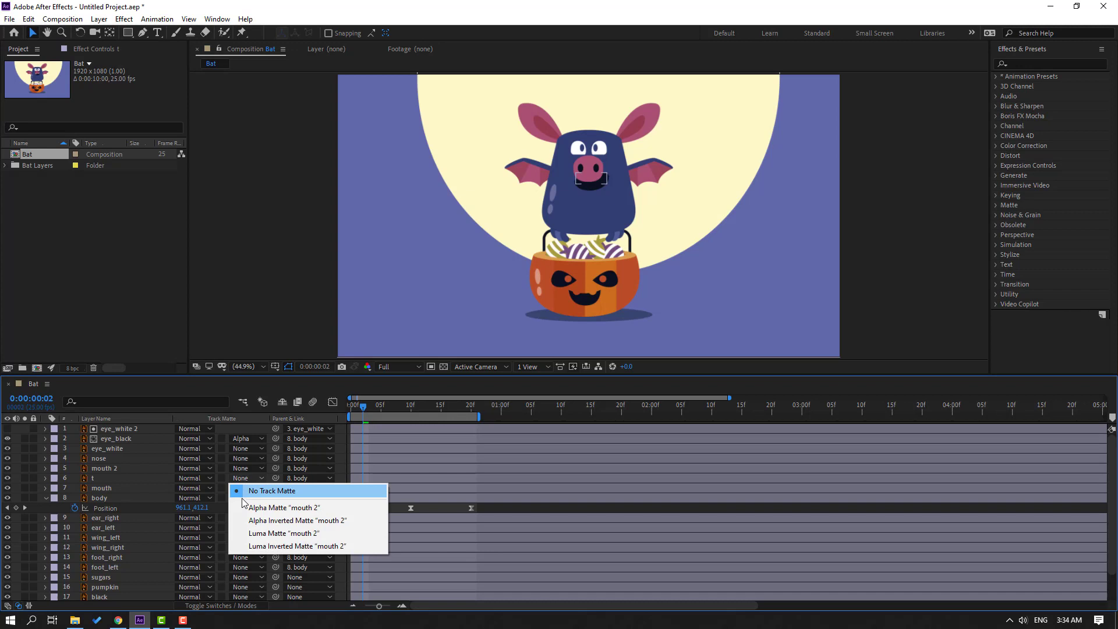
pyautogui.click(284, 507)
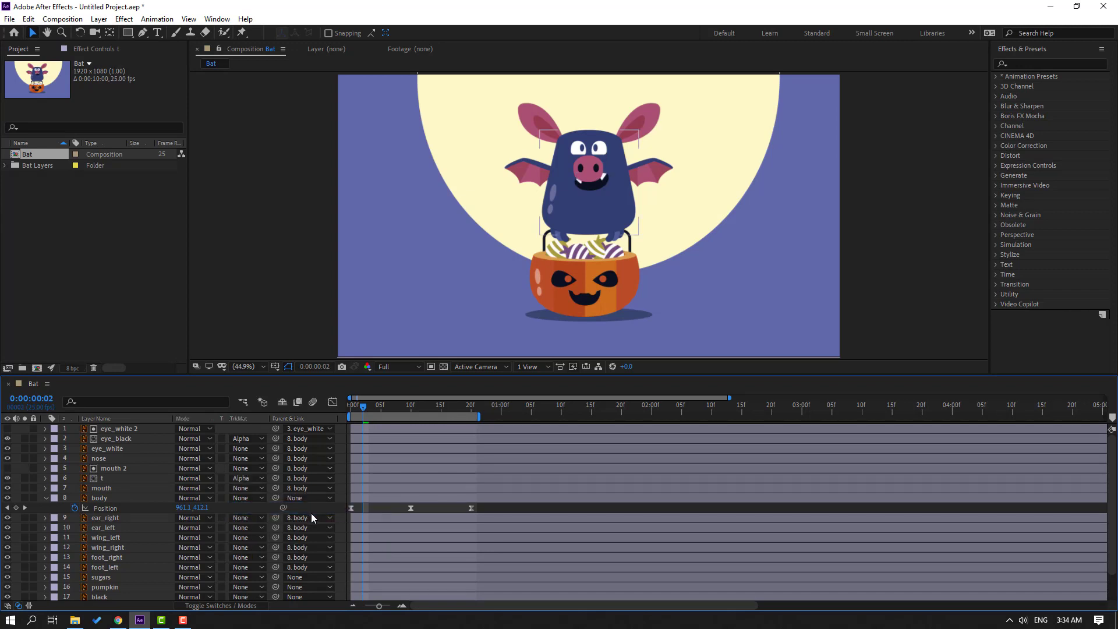
pyautogui.click(117, 469)
pyautogui.moveTo(212, 474); pyautogui.dragTo(107, 491)
# - Unlink the mouth's scale proportions and keyframe its scale from 100% at frame 6 to 23% vertically at frame 11
pyautogui.click(99, 490)
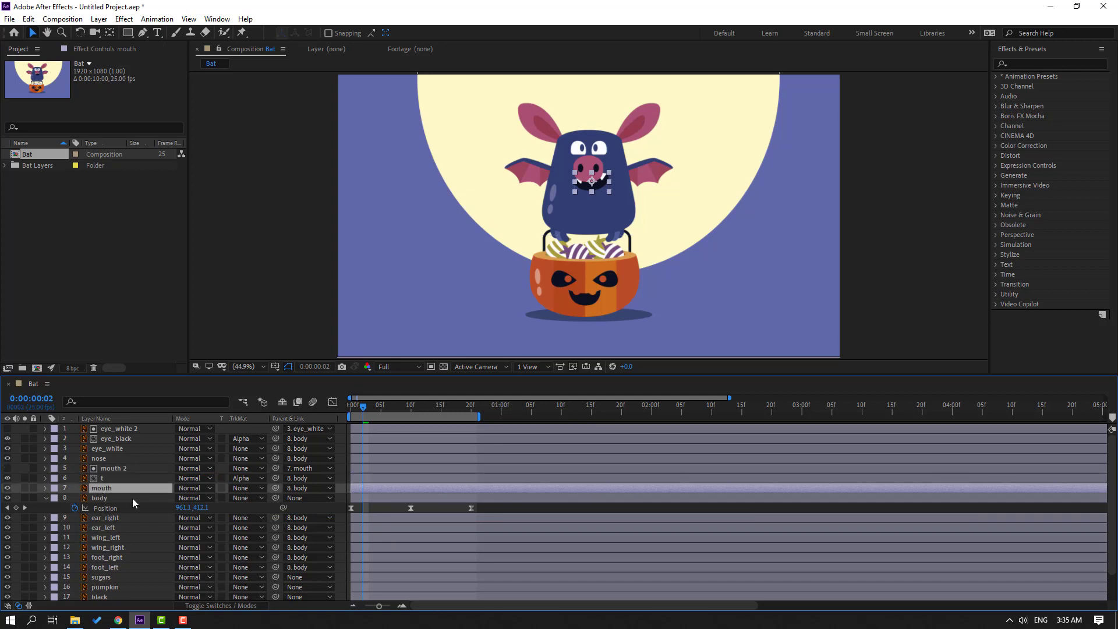
pyautogui.press('s')
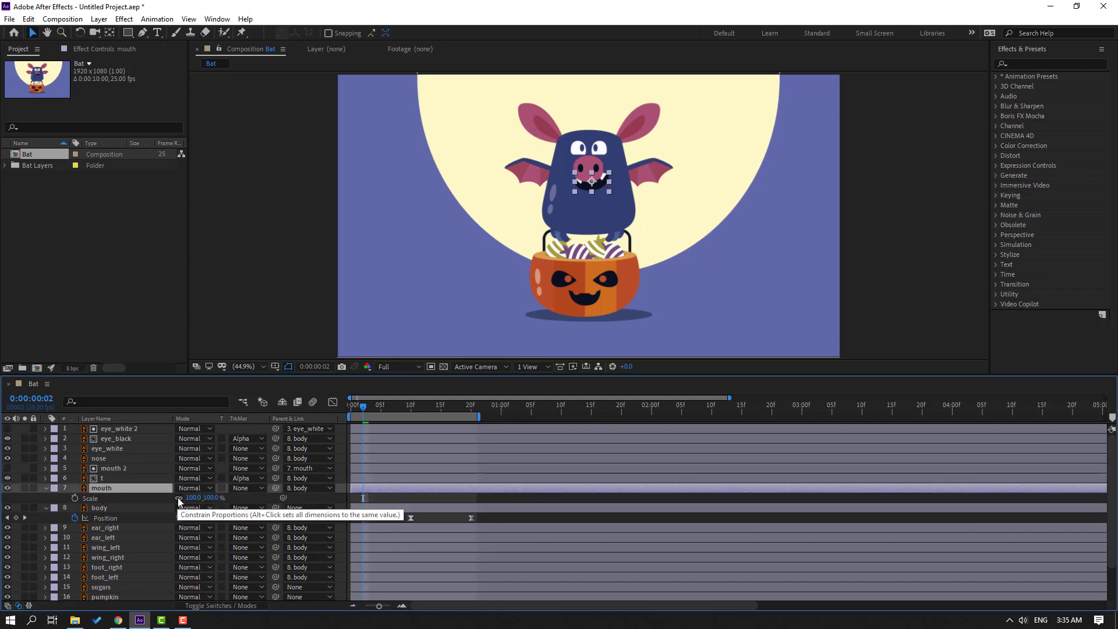
pyautogui.click(179, 498)
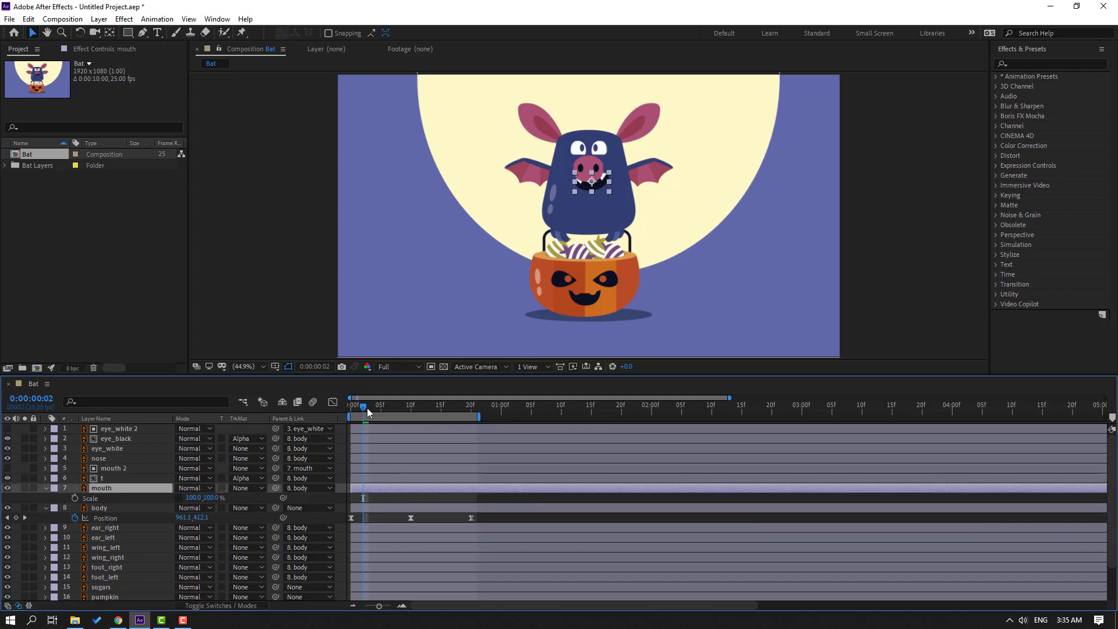
pyautogui.moveTo(367, 411); pyautogui.dragTo(388, 407)
pyautogui.click(74, 498)
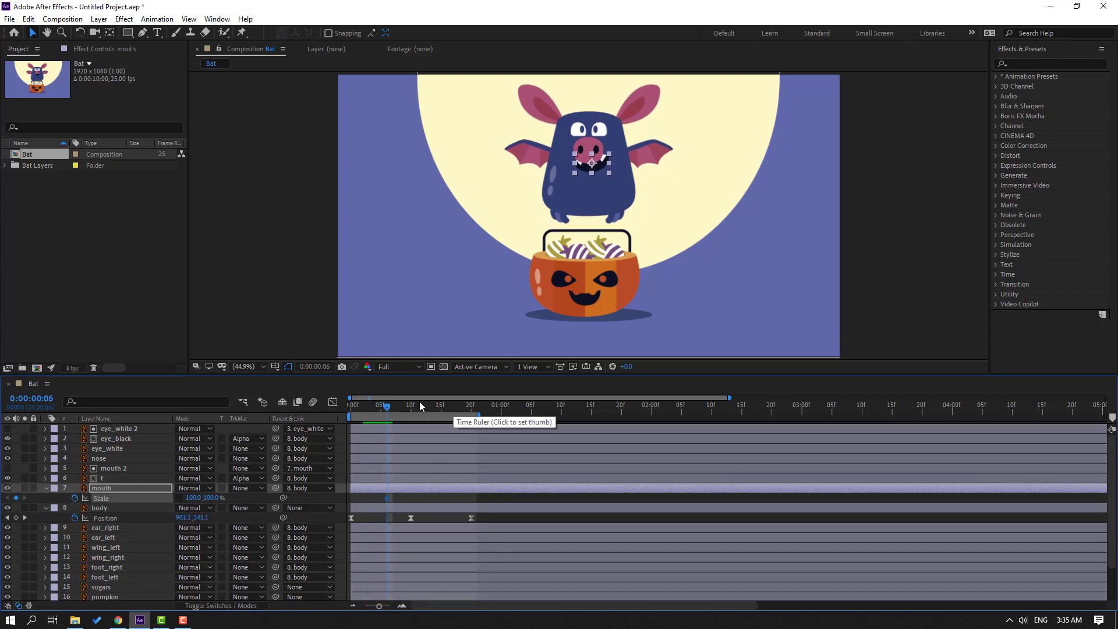
pyautogui.moveTo(387, 407); pyautogui.dragTo(417, 417)
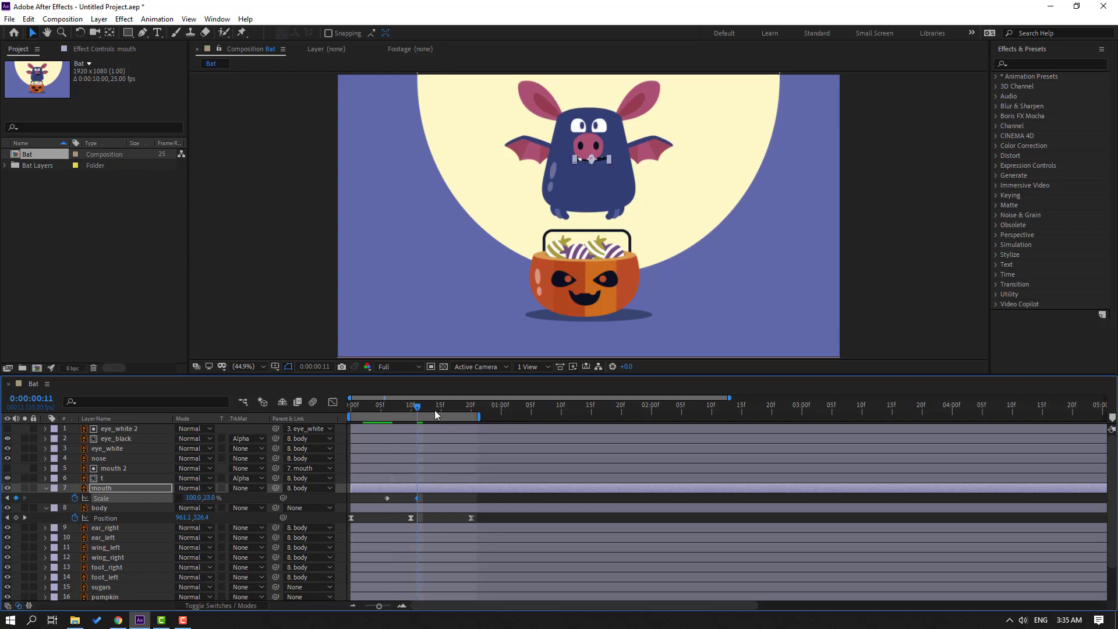
# - Copy the mouth's full-scale keyframe to frame 17 and apply Easy Ease to all three scale keyframes
pyautogui.moveTo(436, 414); pyautogui.dragTo(453, 414)
pyautogui.click(387, 498)
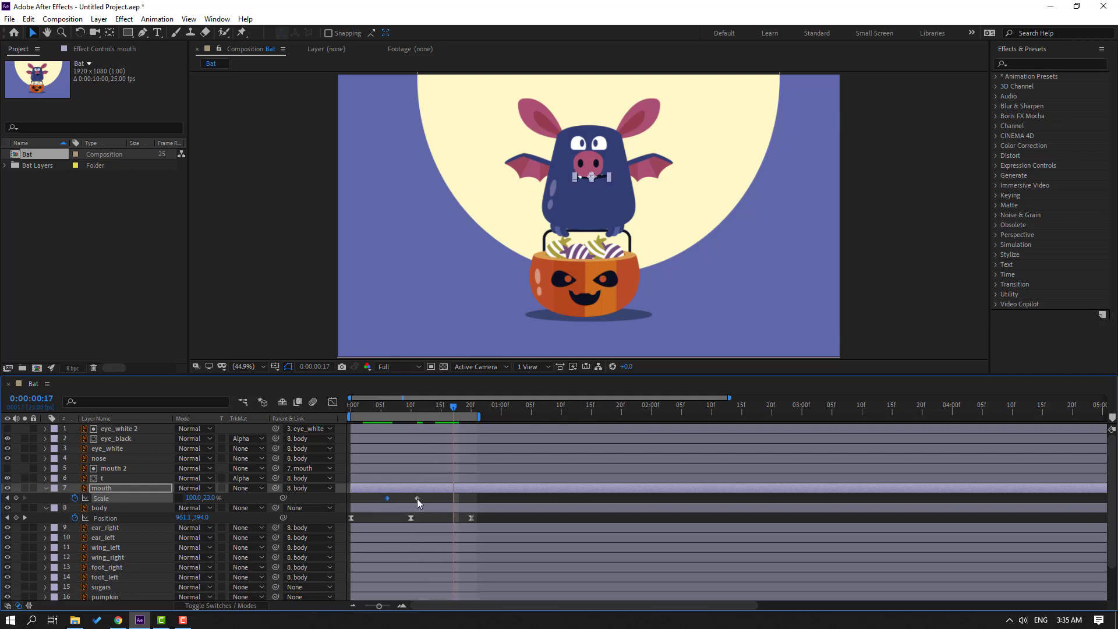
pyautogui.hotkey('ctrl', 'c')
pyautogui.hotkey('ctrl', 'v')
pyautogui.press('F9')
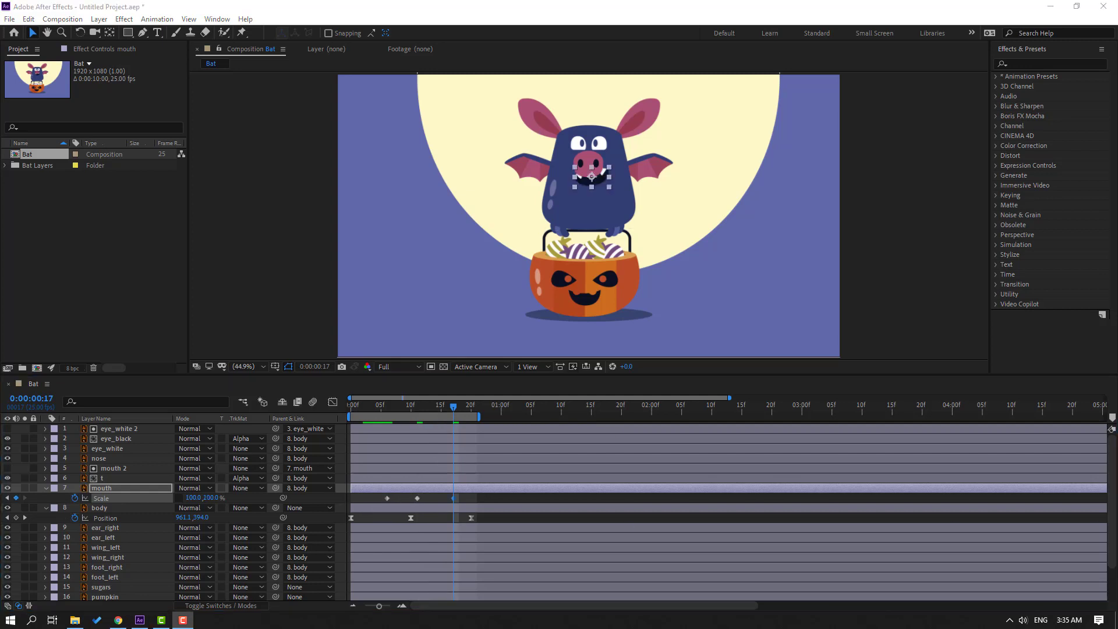
pyautogui.moveTo(465, 503); pyautogui.dragTo(382, 495)
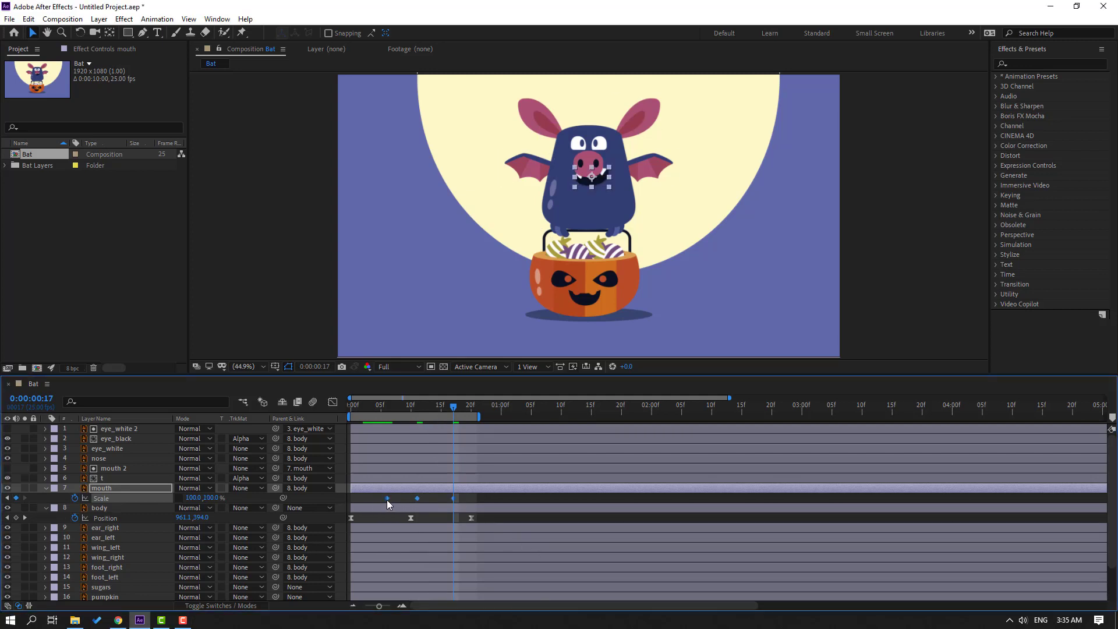
pyautogui.rightClick(388, 499)
pyautogui.moveTo(451, 489)
pyautogui.click(550, 528)
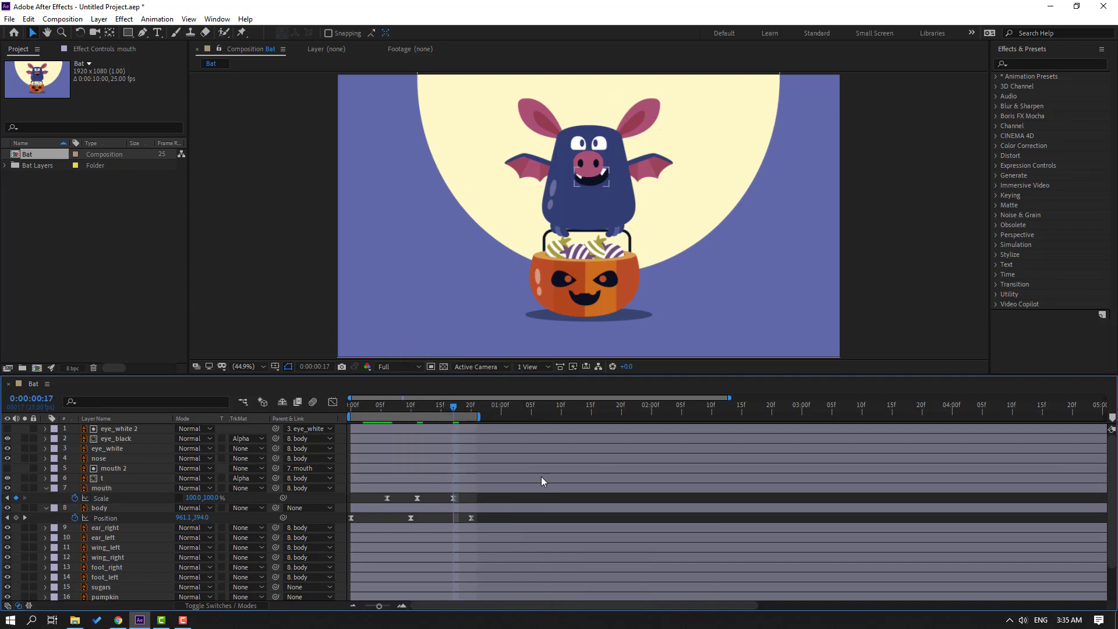
# - Retime the mouth's scale keyframes to frames 0, 10 and 20 to match the body's position keyframes, and preview the loop
pyautogui.press('space')
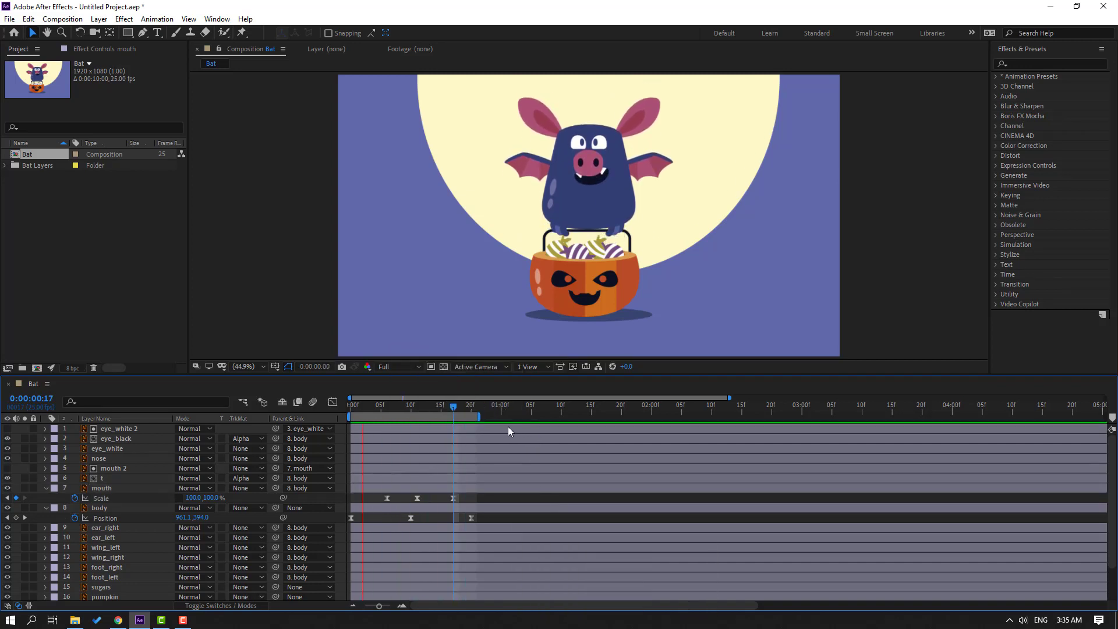
pyautogui.press('space')
pyautogui.moveTo(387, 499); pyautogui.dragTo(478, 499)
pyautogui.click(524, 501)
pyautogui.press('space')
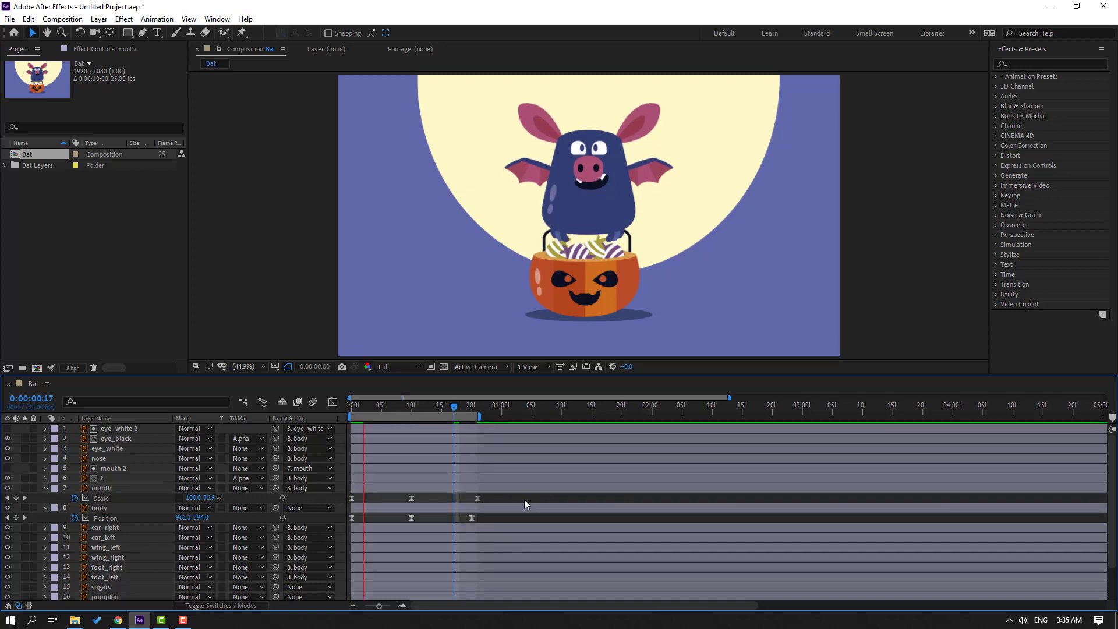
pyautogui.click(475, 499)
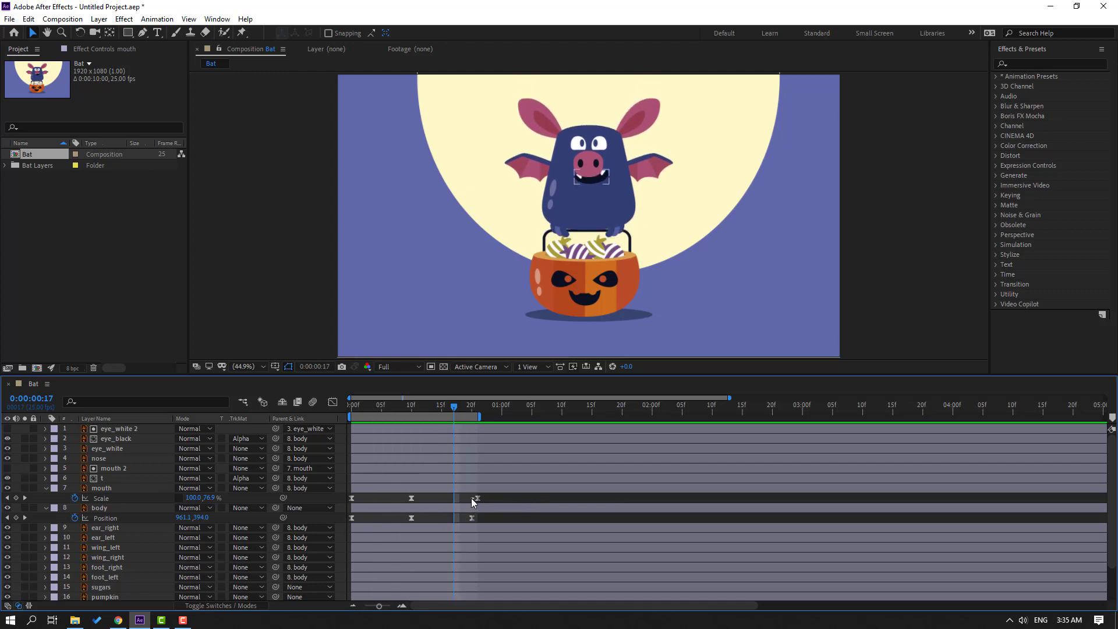
pyautogui.moveTo(475, 500); pyautogui.dragTo(471, 500)
pyautogui.press('space')
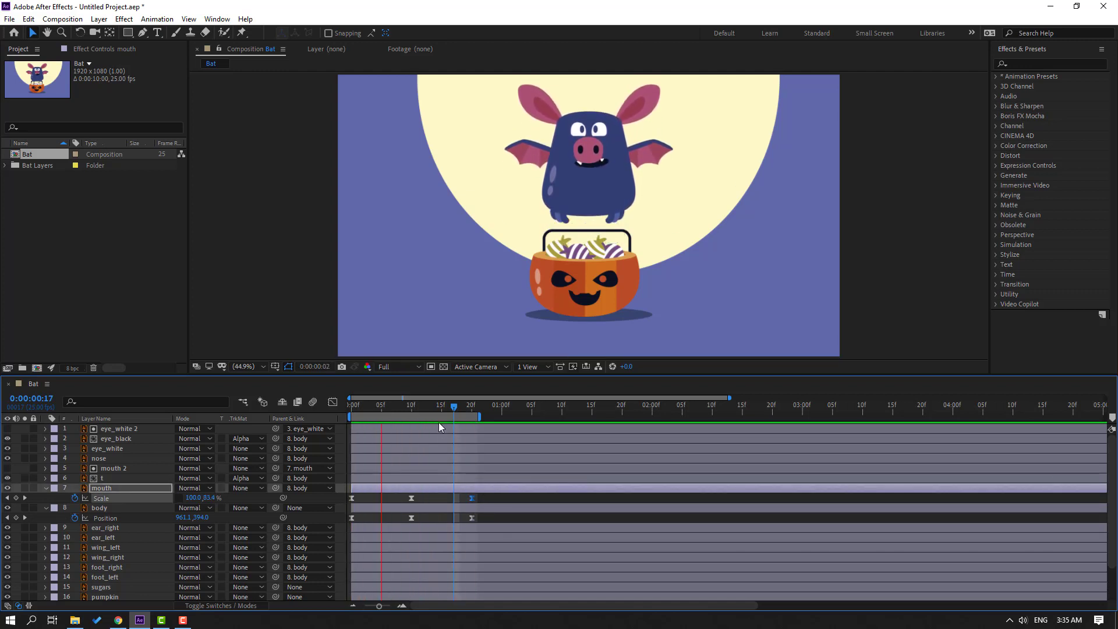
# - Temporarily hide the nose layer and preview the mouth animation from frame 0 to check the teeth and mouth movement
pyautogui.click(423, 410)
pyautogui.moveTo(423, 412); pyautogui.dragTo(0, 494)
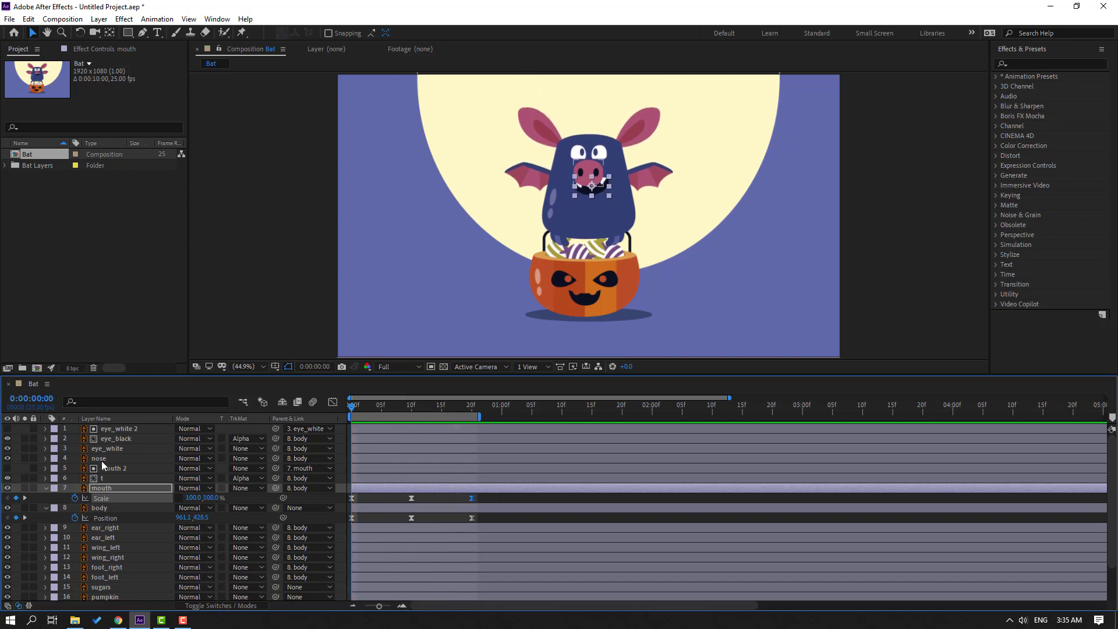
pyautogui.click(100, 459)
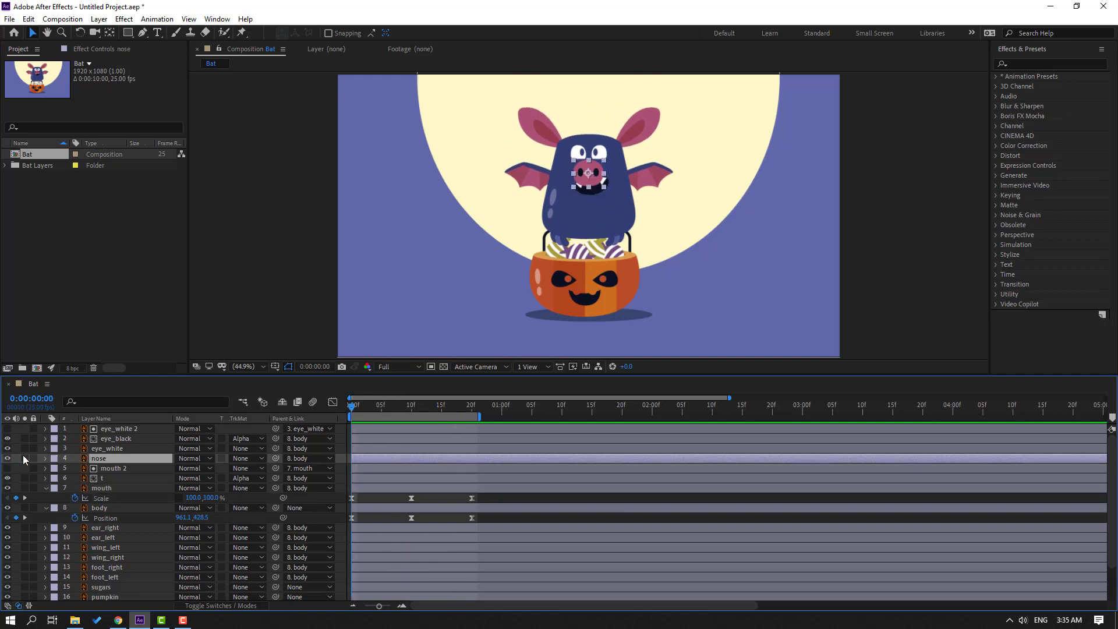
pyautogui.click(8, 459)
pyautogui.scroll(3, 502, 182)
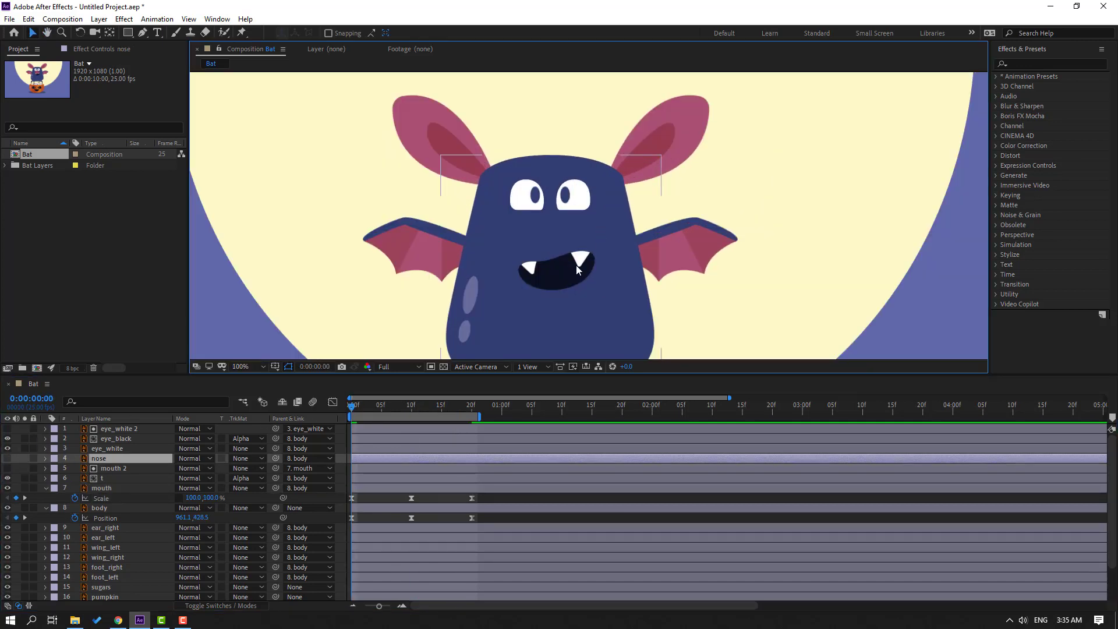
pyautogui.press('space')
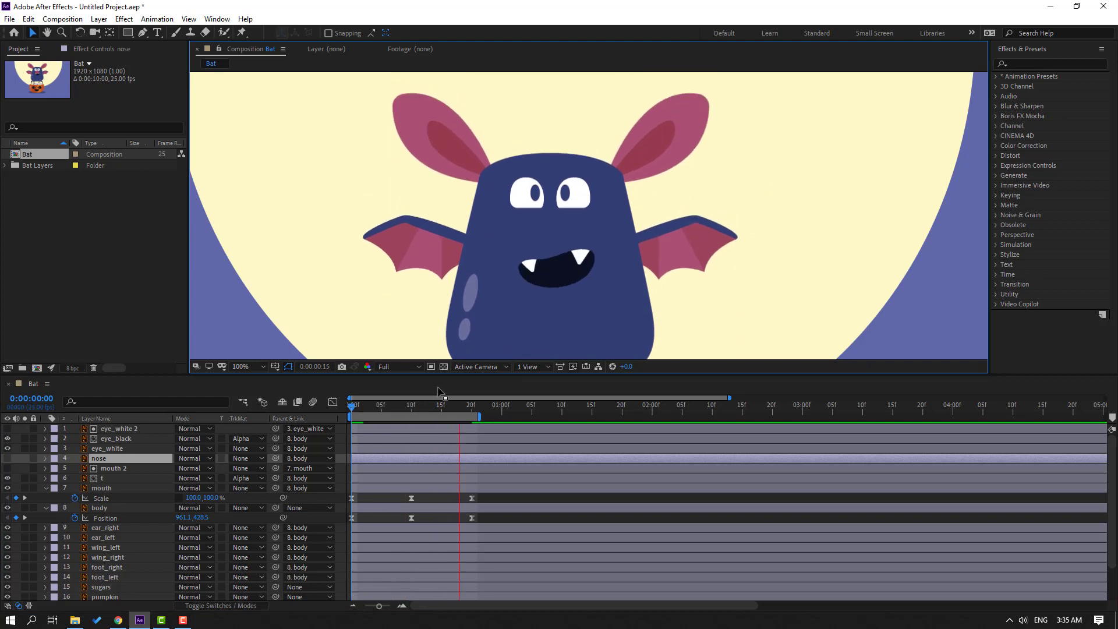
pyautogui.press('space')
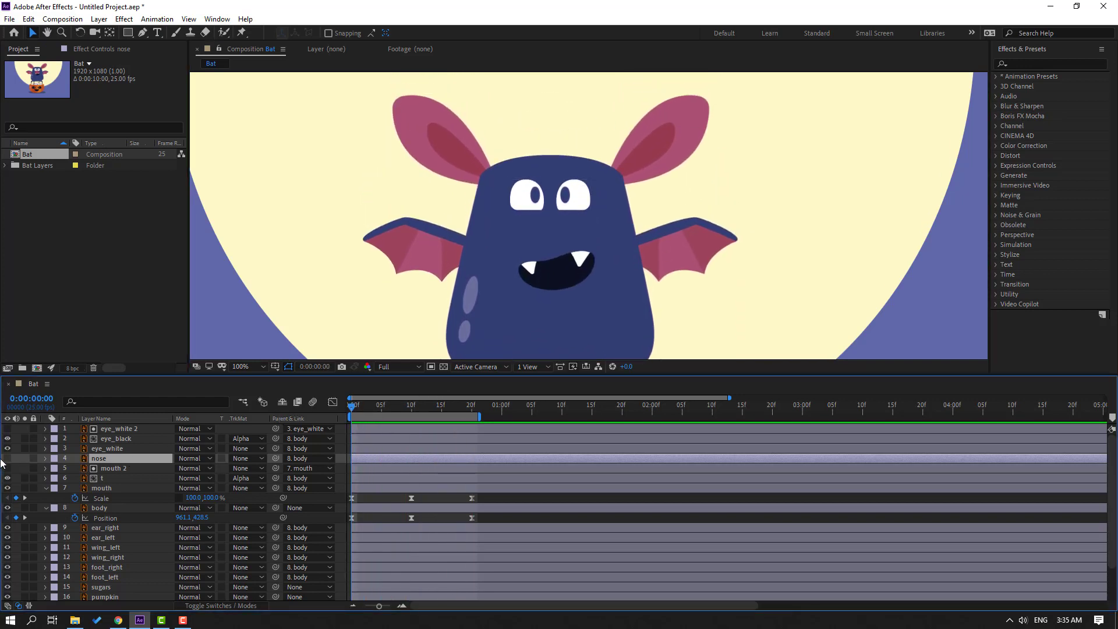
# - Keyframe the nose's position at frame 0 and lower it to a vertical value of about 162 at frame 10
pyautogui.press('p')
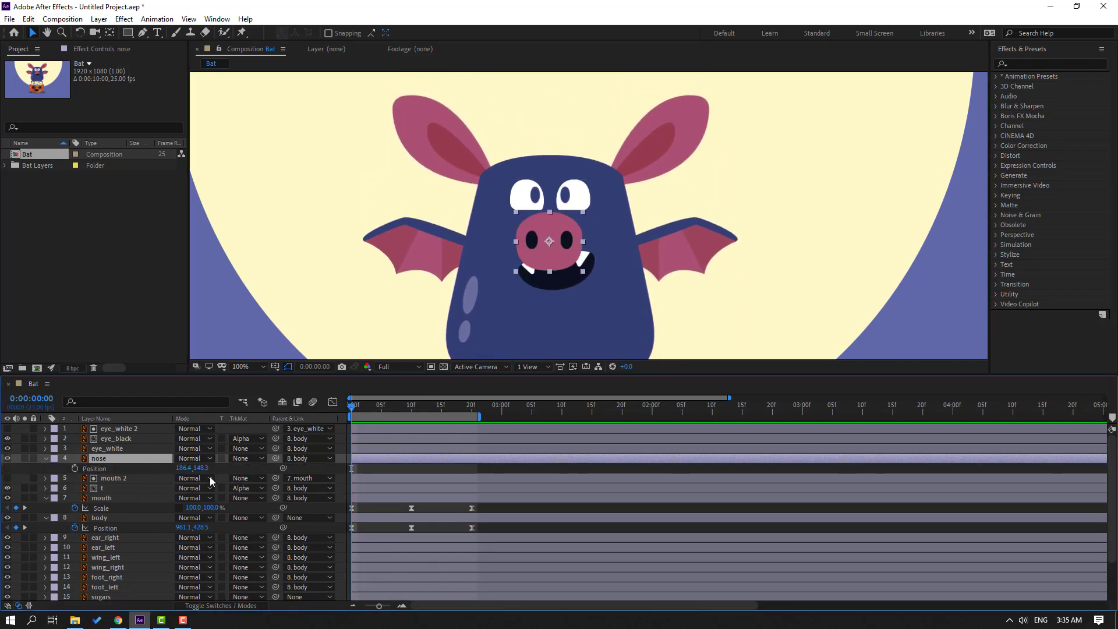
pyautogui.click(75, 468)
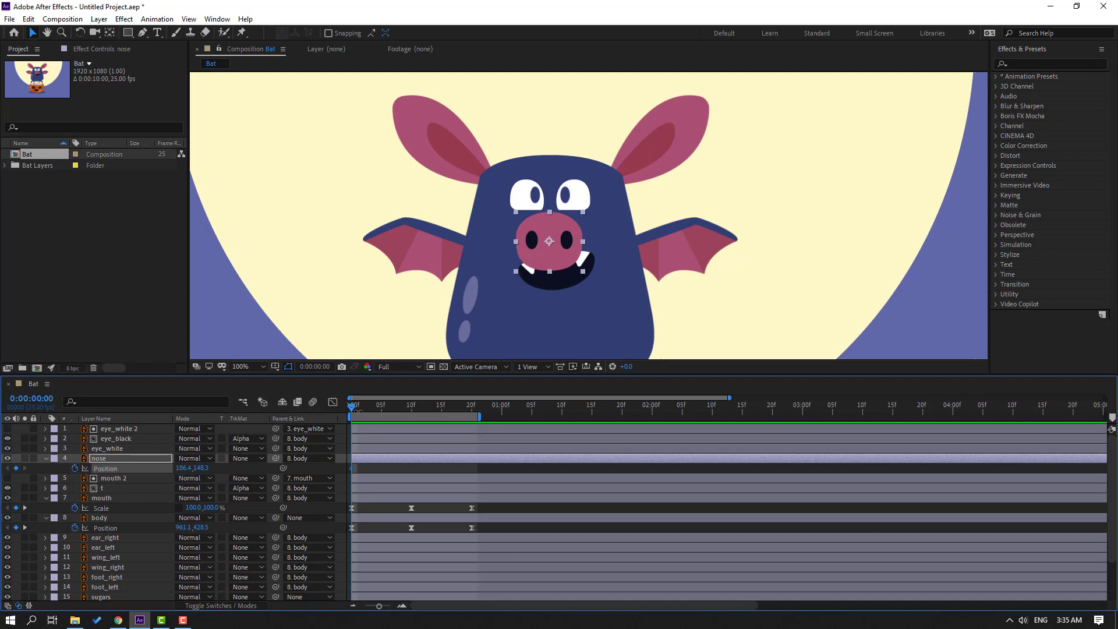
pyautogui.moveTo(356, 410); pyautogui.dragTo(399, 419)
pyautogui.moveTo(410, 420); pyautogui.dragTo(412, 419)
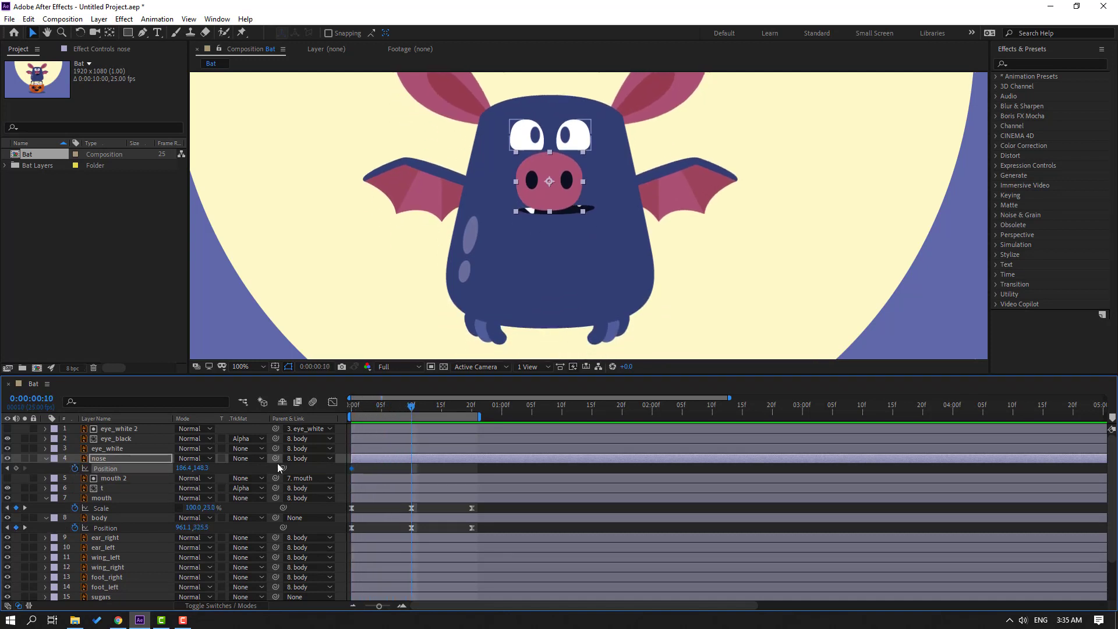
pyautogui.moveTo(201, 467); pyautogui.dragTo(205, 468)
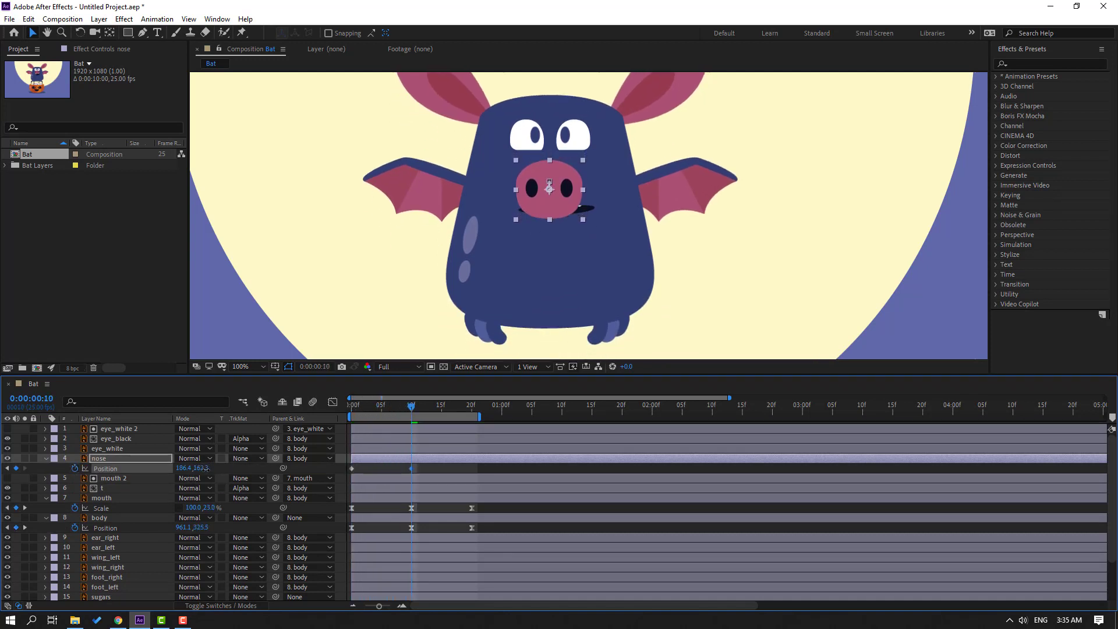
pyautogui.moveTo(415, 411); pyautogui.dragTo(346, 420)
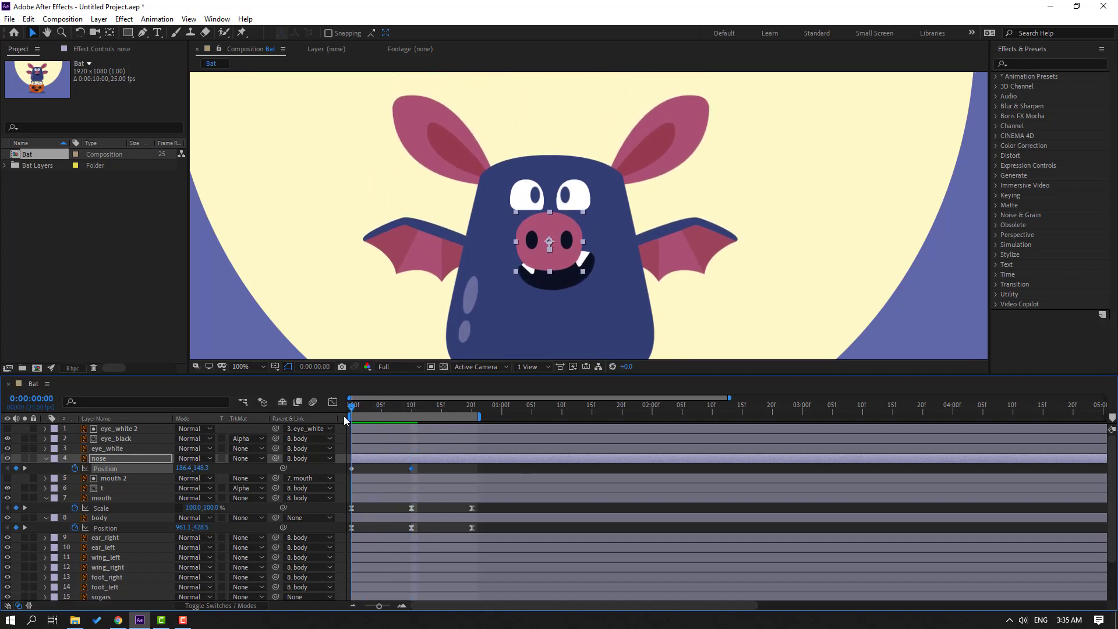
# - Raise the nose to a vertical position of about 135.3 at frame 0 and move its layer to the top of the stack
pyautogui.moveTo(201, 467); pyautogui.dragTo(195, 467)
pyautogui.moveTo(93, 461); pyautogui.dragTo(125, 430)
# - Copy the nose's first position keyframe to frame 20 and apply Easy Ease to all three nose keyframes
pyautogui.moveTo(346, 407); pyautogui.dragTo(478, 406)
pyautogui.moveTo(382, 435); pyautogui.dragTo(343, 446)
pyautogui.hotkey('ctrl', 'c')
pyautogui.hotkey('ctrl', 'v')
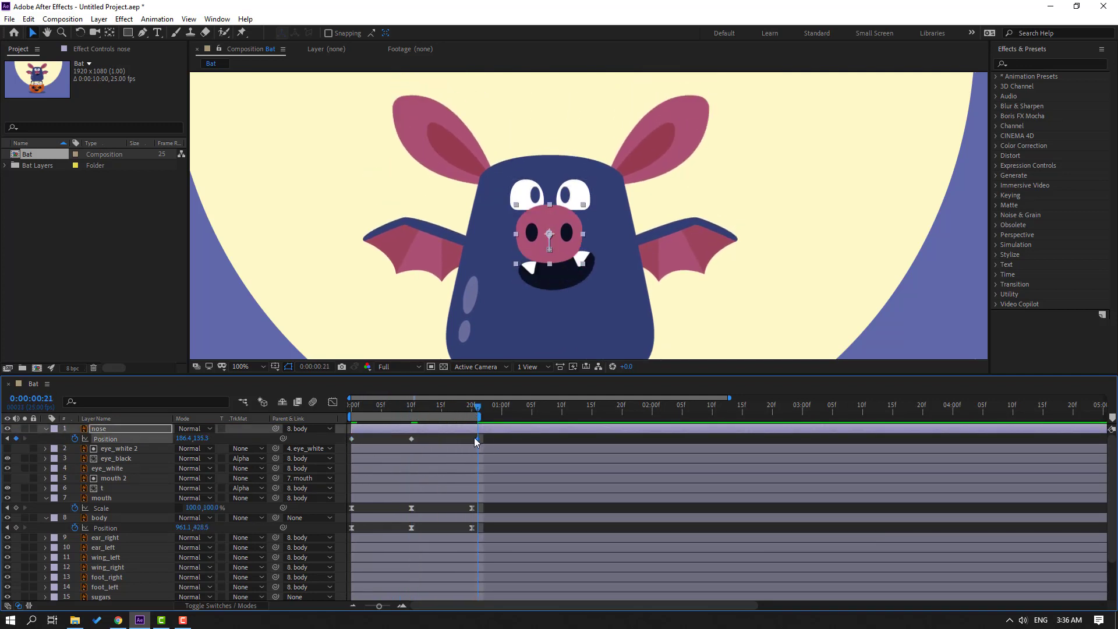
pyautogui.moveTo(502, 438); pyautogui.dragTo(351, 443)
pyautogui.rightClick(351, 440)
pyautogui.moveTo(408, 590)
pyautogui.click(515, 508)
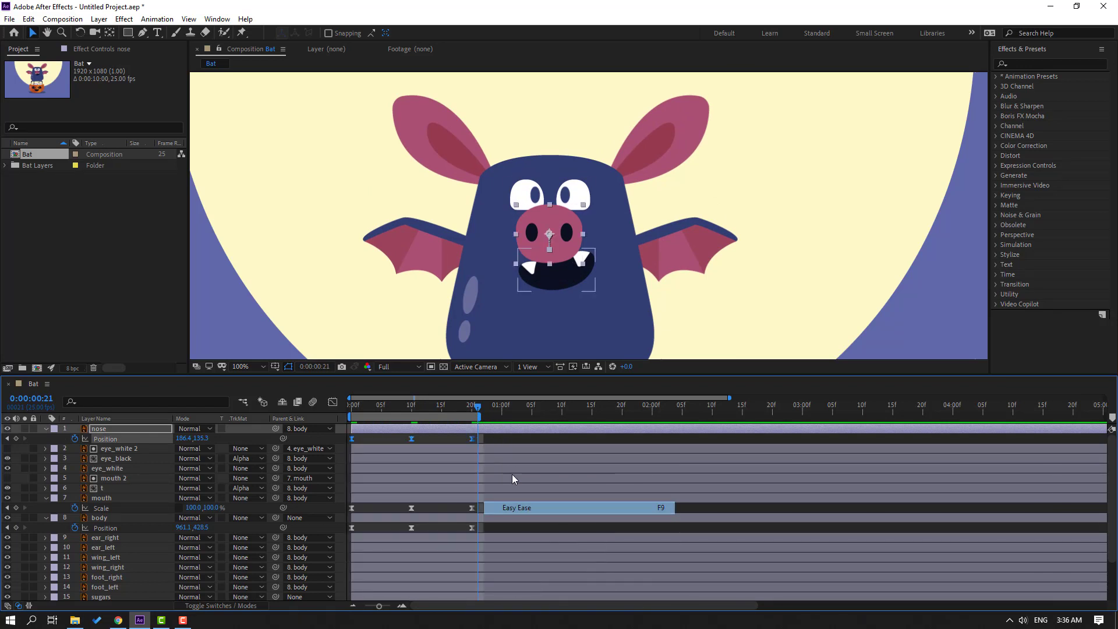
# - Set the nose's vertical position at frame 10 to about 149.3 and preview the loop
pyautogui.click(509, 436)
pyautogui.press('space')
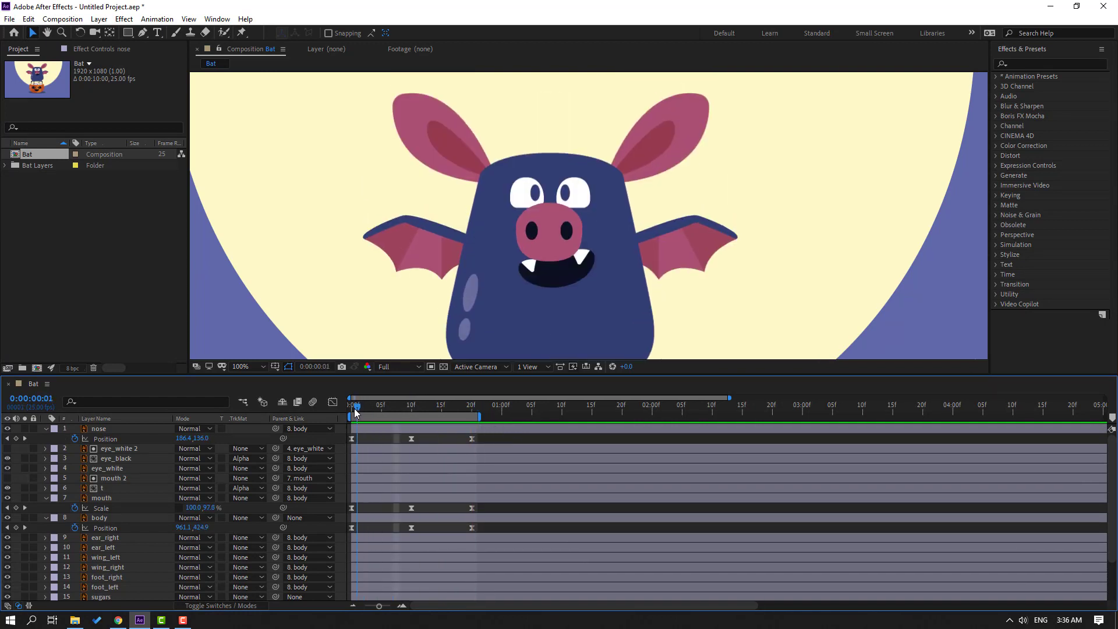
pyautogui.click(412, 407)
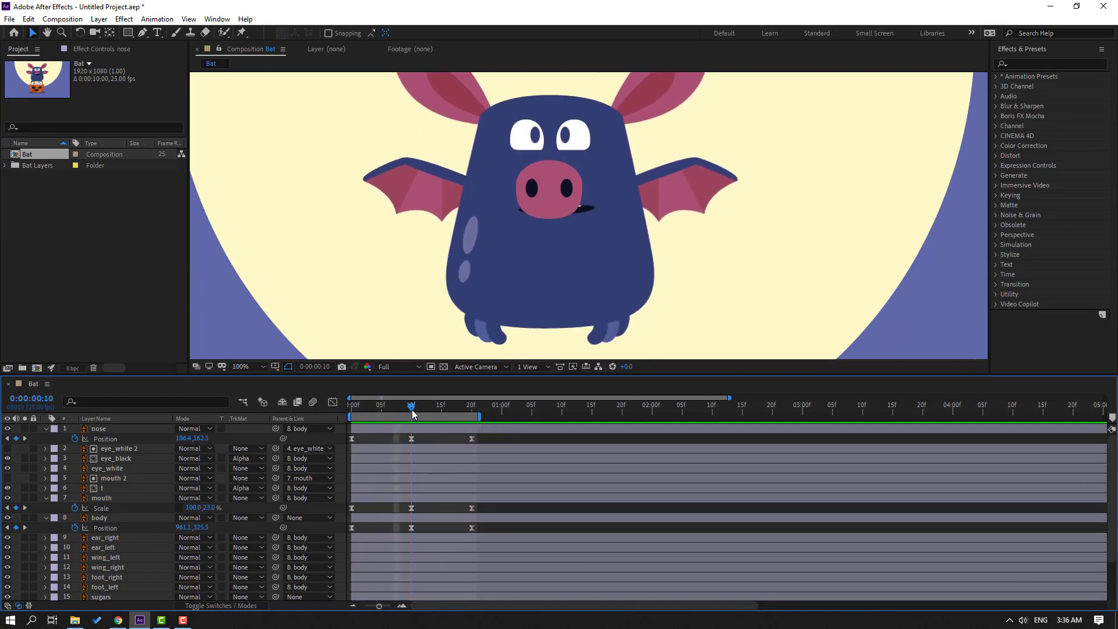
pyautogui.click(411, 439)
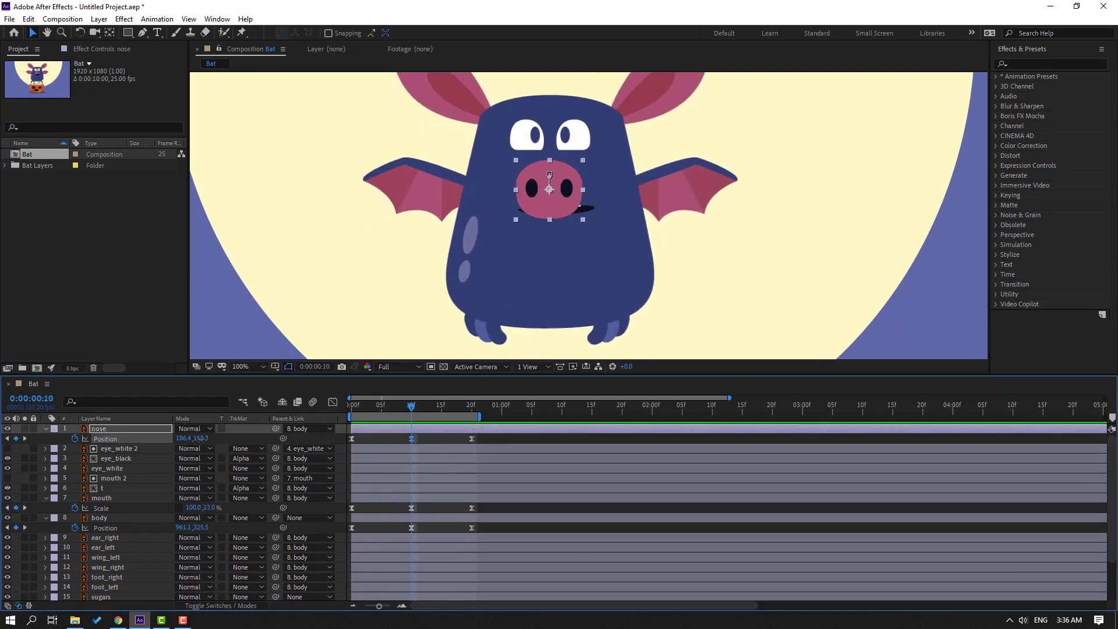
pyautogui.press('Up')
pyautogui.press('space')
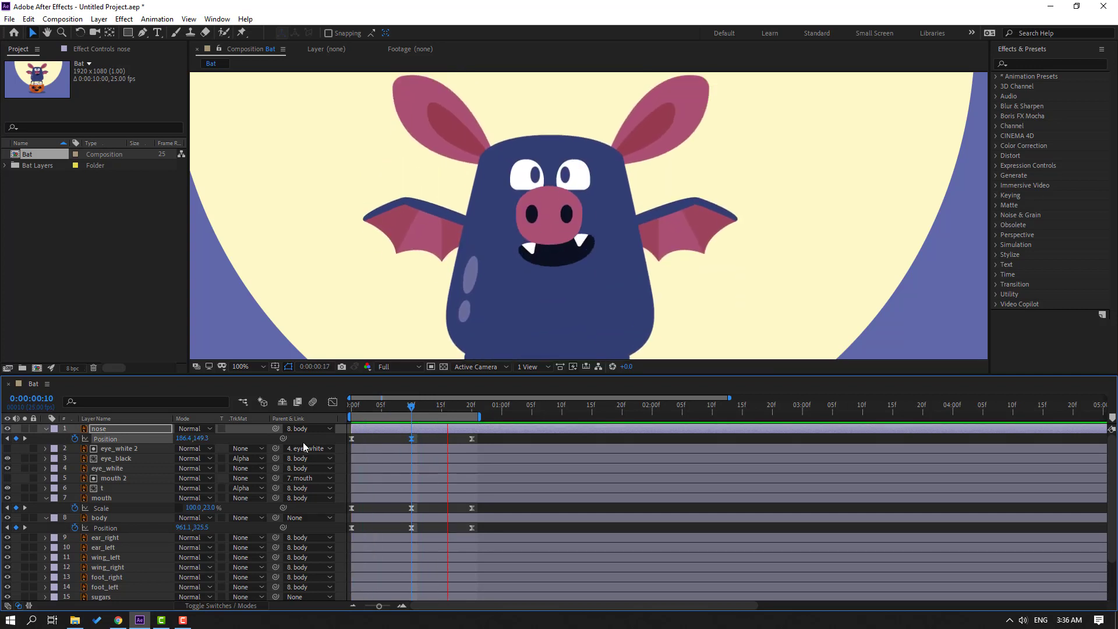
pyautogui.scroll(-4, 493, 210)
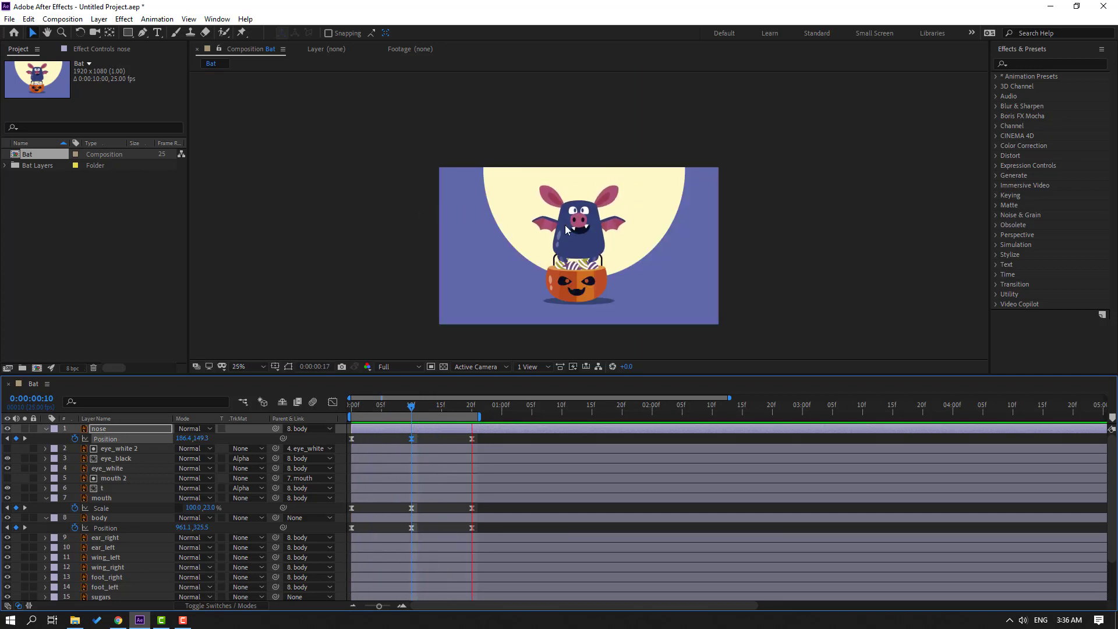
pyautogui.scroll(2, 573, 225)
pyautogui.scroll(2, 579, 225)
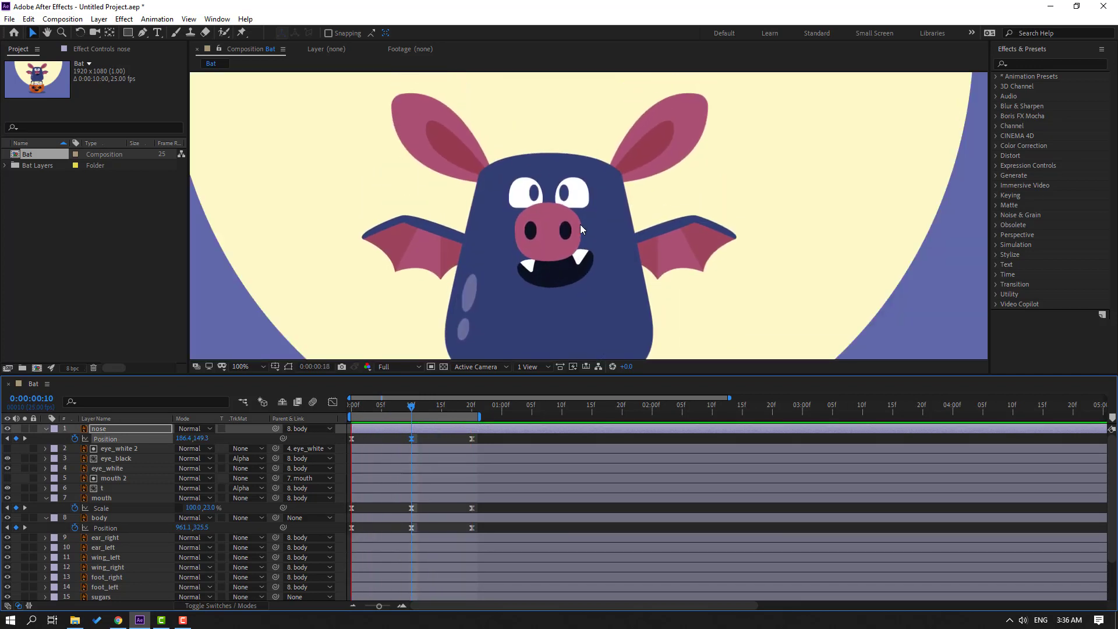
pyautogui.press('space')
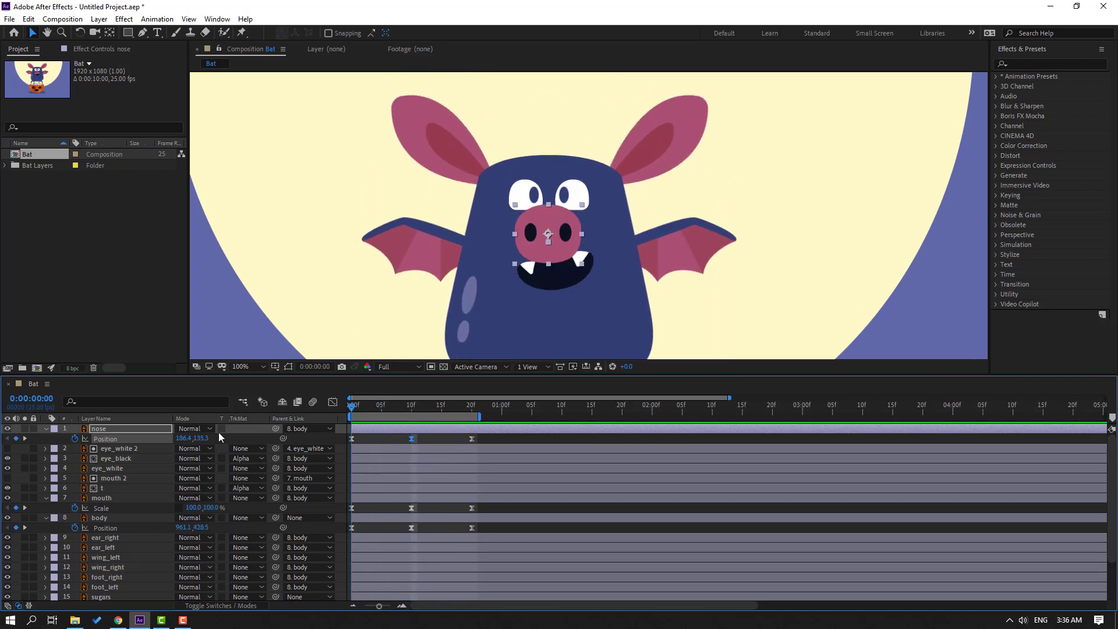
# - Keyframe eye_white's position at frame 0 with a vertical value of about 75.3, and parent eye_black to eye_white
pyautogui.click(111, 470)
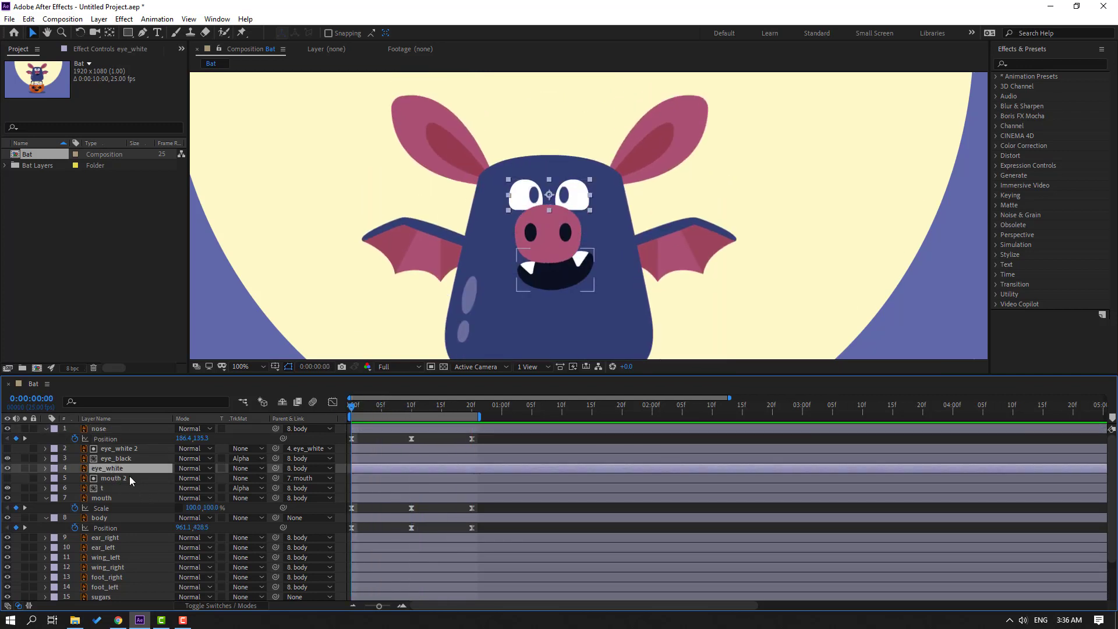
pyautogui.press('p')
pyautogui.click(74, 478)
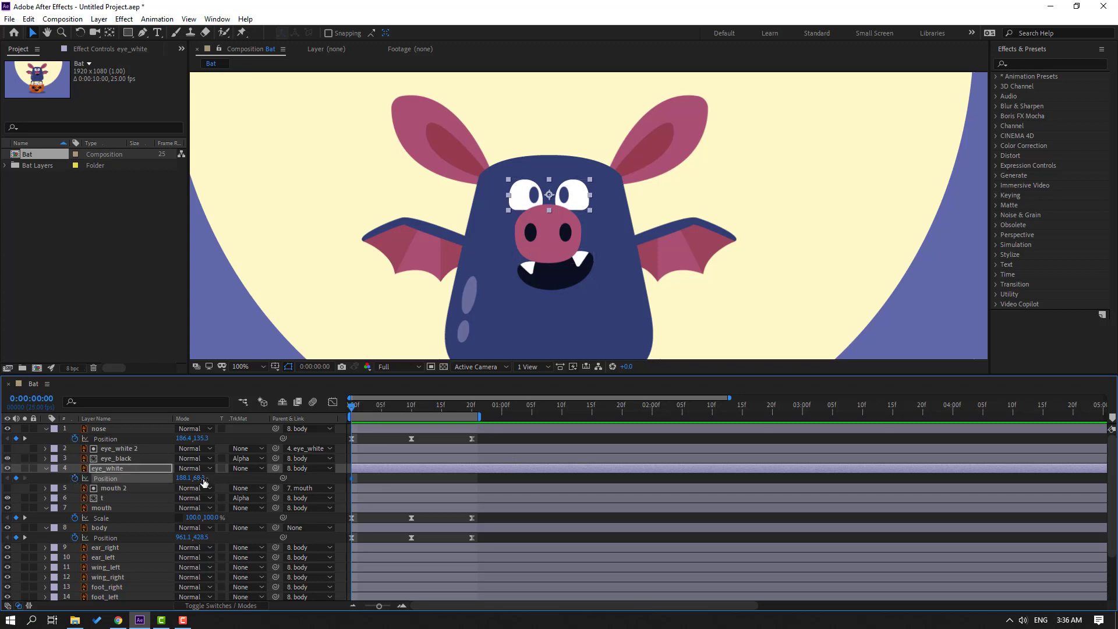
pyautogui.moveTo(205, 479); pyautogui.dragTo(209, 479)
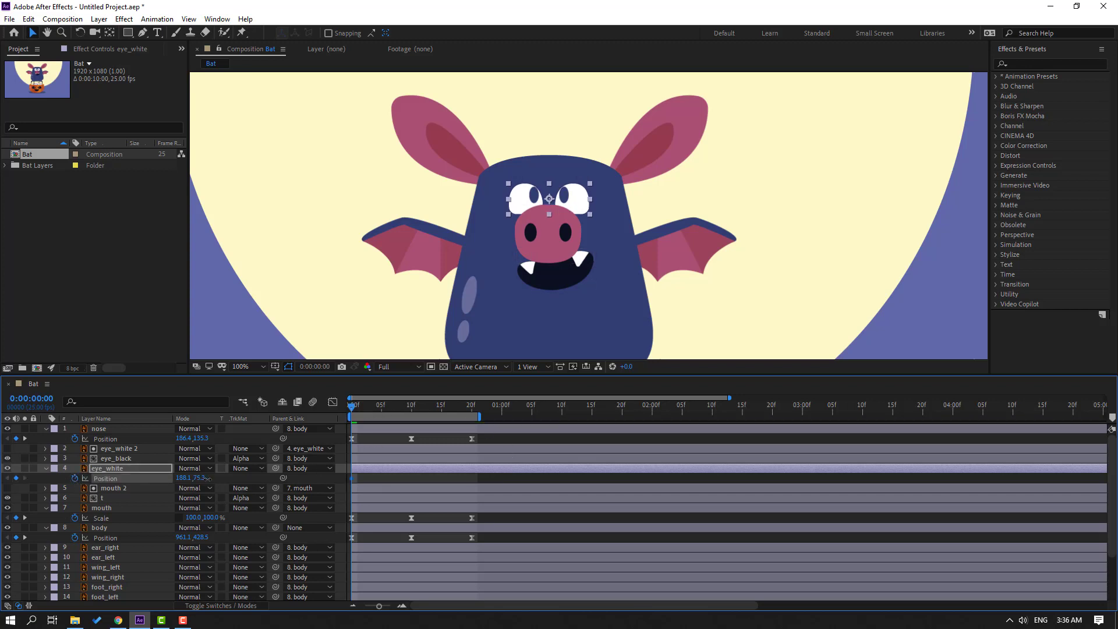
pyautogui.click(128, 461)
pyautogui.moveTo(276, 458); pyautogui.dragTo(128, 470)
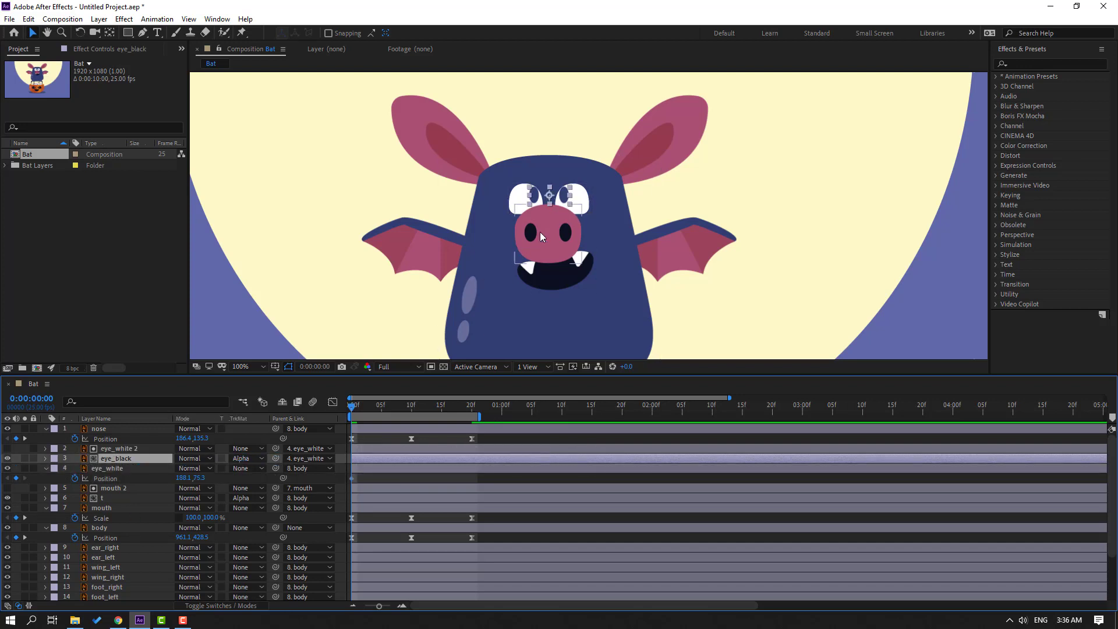
# - Raise the eye_white layer to a vertical position of about 55.3 at frame 10
pyautogui.scroll(4, 539, 232)
pyautogui.scroll(-4, 431, 135)
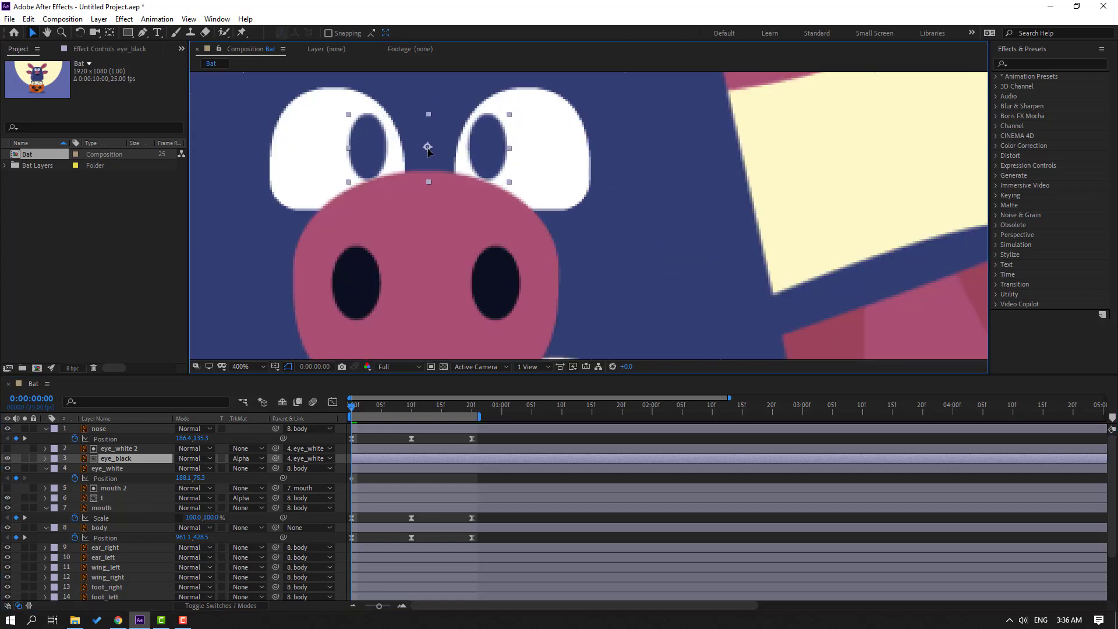
pyautogui.moveTo(358, 410); pyautogui.dragTo(407, 411)
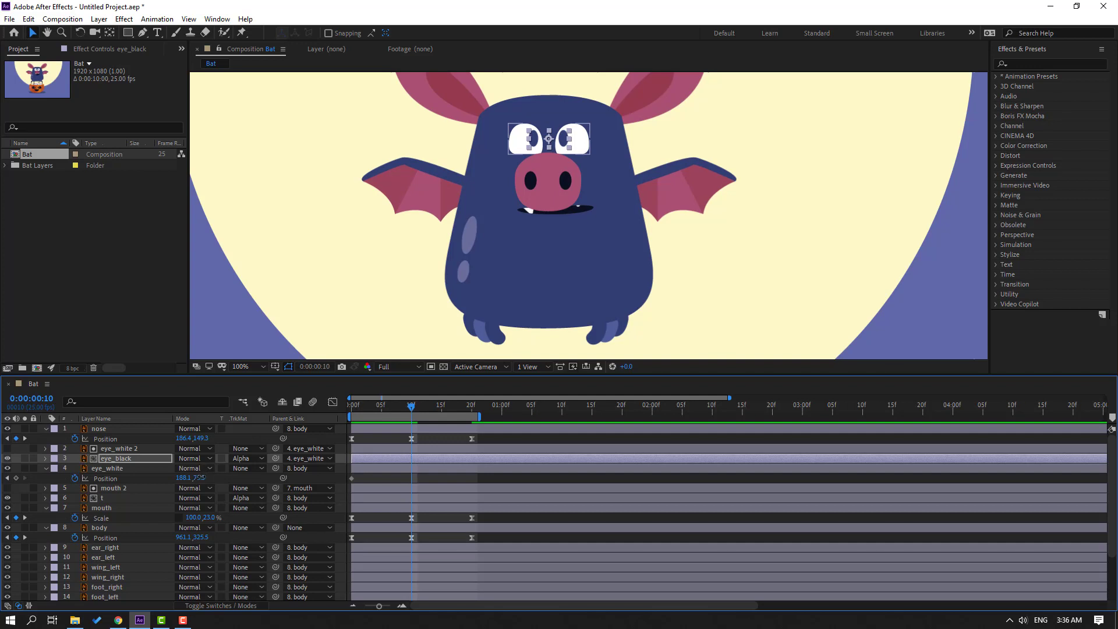
pyautogui.moveTo(200, 477); pyautogui.dragTo(193, 475)
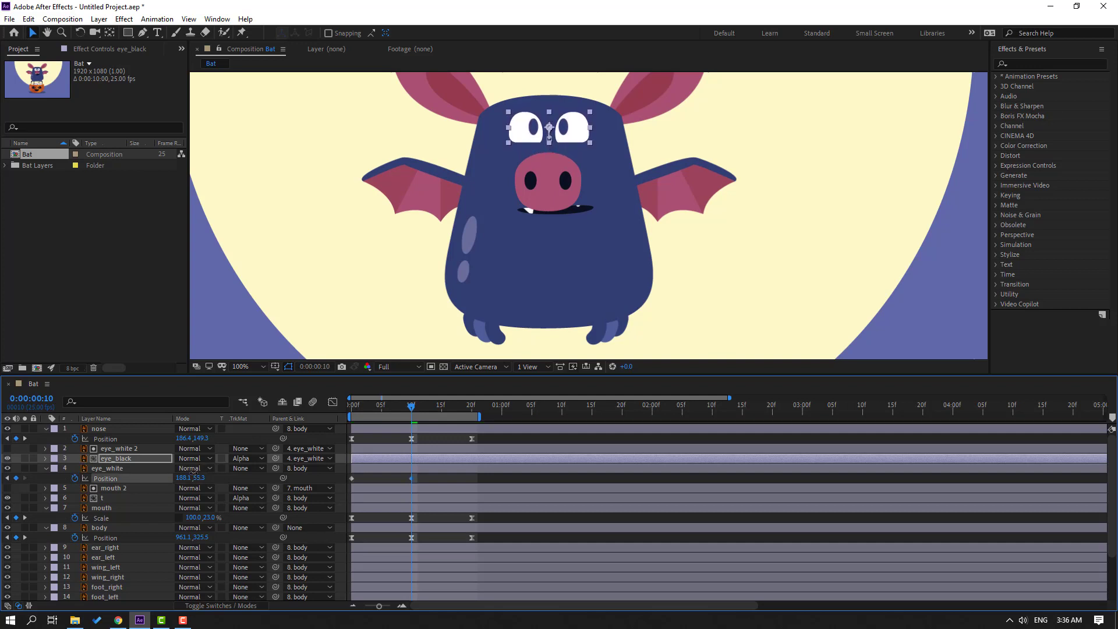
# - Copy eye_white's first position keyframe to frame 20, apply Easy Ease to all three, and preview the loop
pyautogui.moveTo(421, 409); pyautogui.dragTo(470, 412)
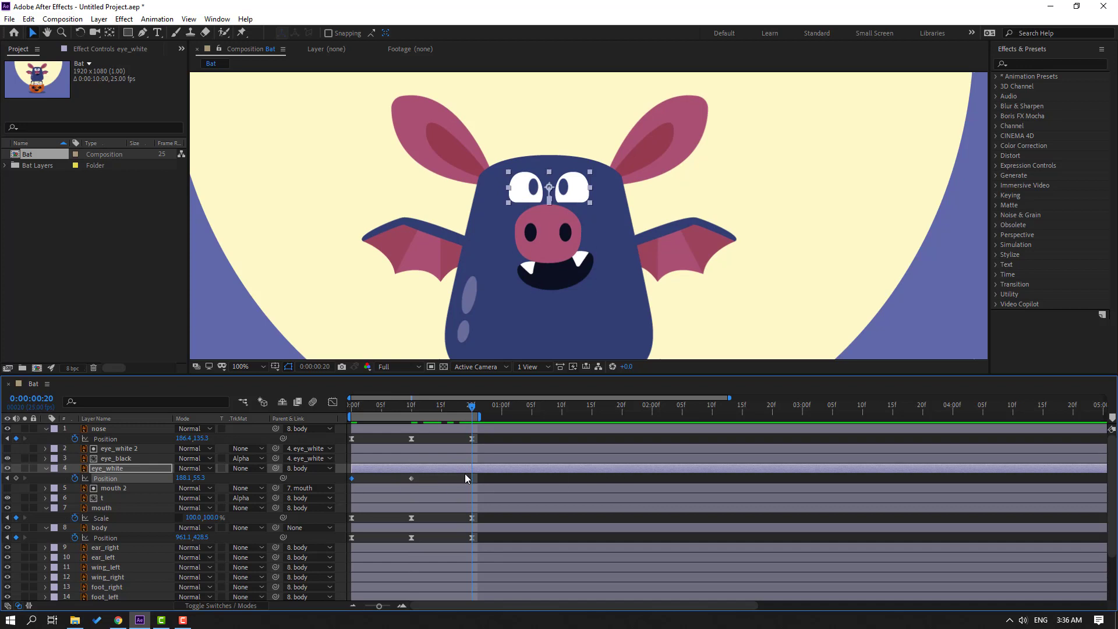
pyautogui.hotkey('ctrl', 'v')
pyautogui.moveTo(489, 474); pyautogui.dragTo(345, 483)
pyautogui.rightClick(352, 478)
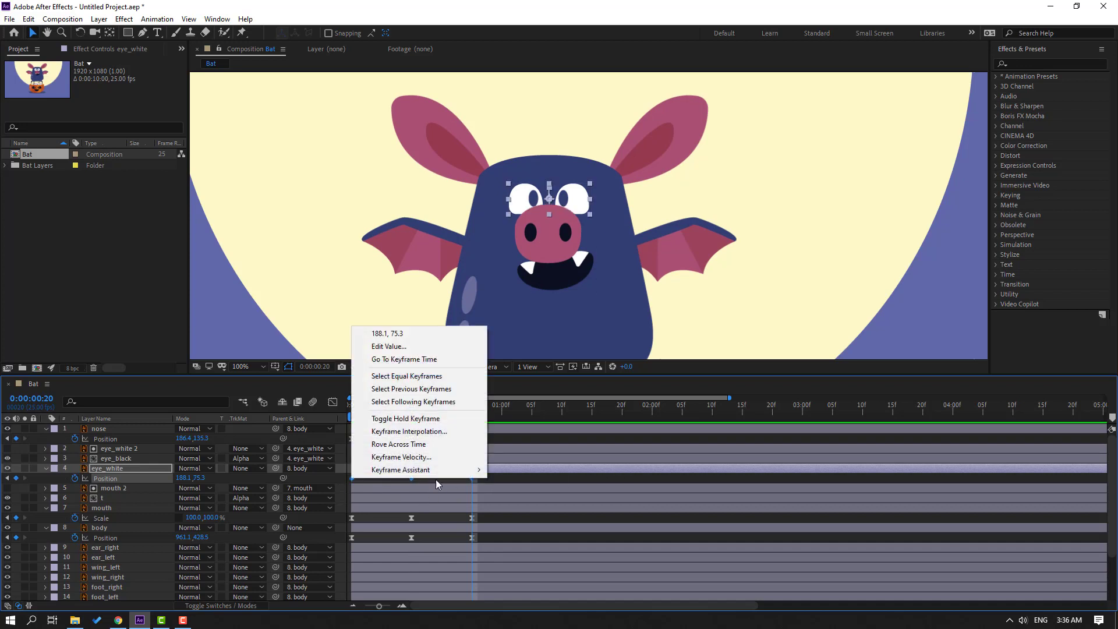
pyautogui.moveTo(442, 469)
pyautogui.click(546, 509)
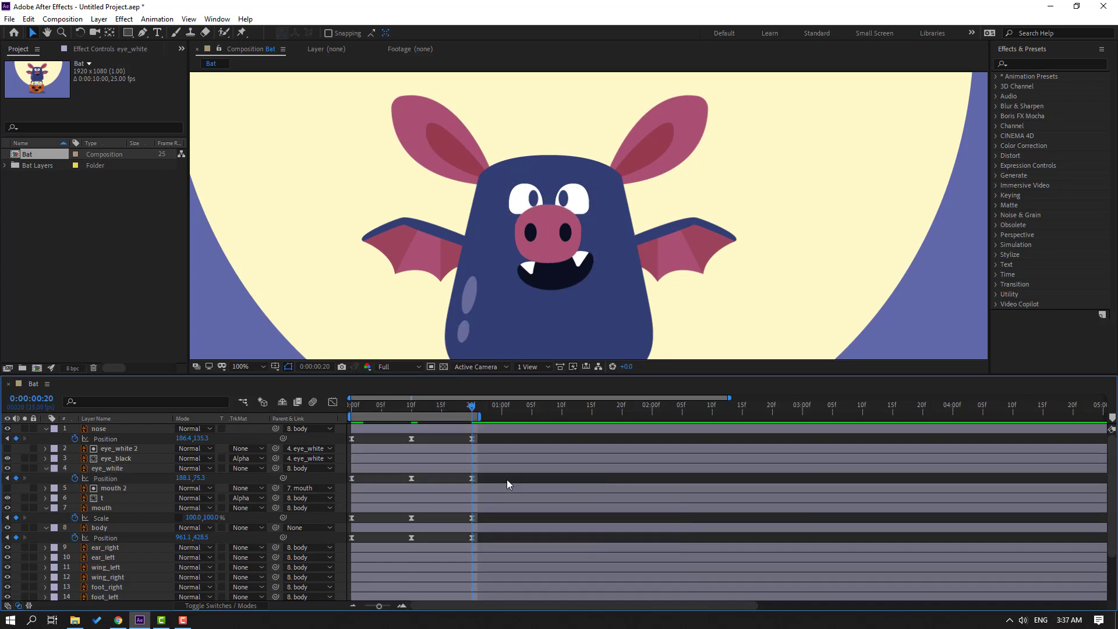
pyautogui.press('space')
pyautogui.scroll(-1, 561, 283)
pyautogui.scroll(1, 495, 298)
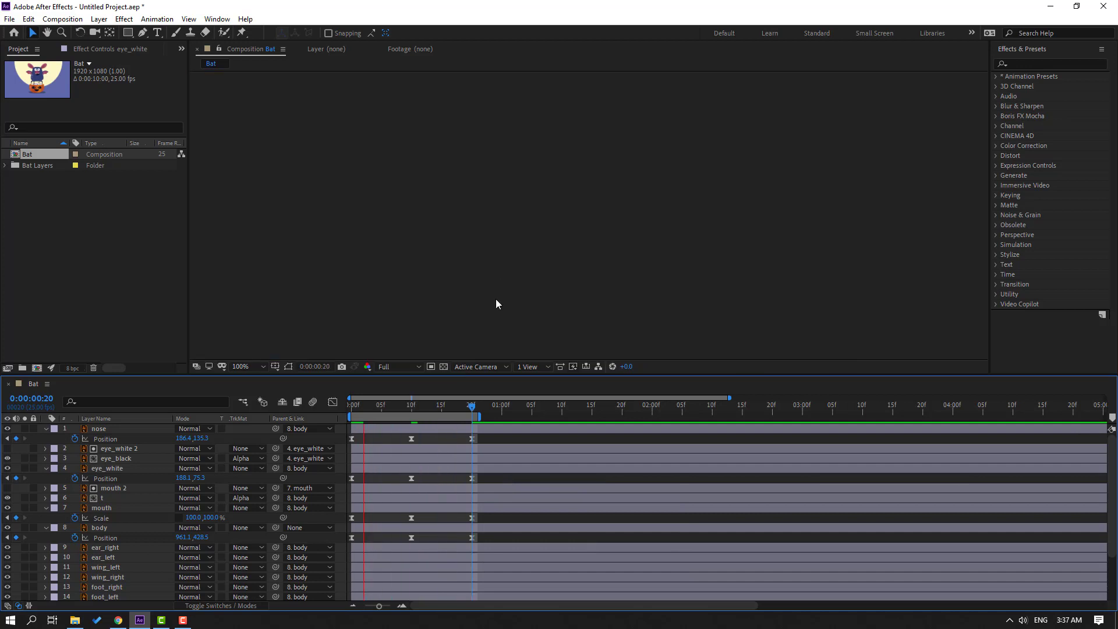
# - Keyframe eye_black's position at frame 0 and raise the pupils to a vertical value of about 18.6 at frame 11
pyautogui.moveTo(457, 409); pyautogui.dragTo(214, 449)
pyautogui.click(125, 459)
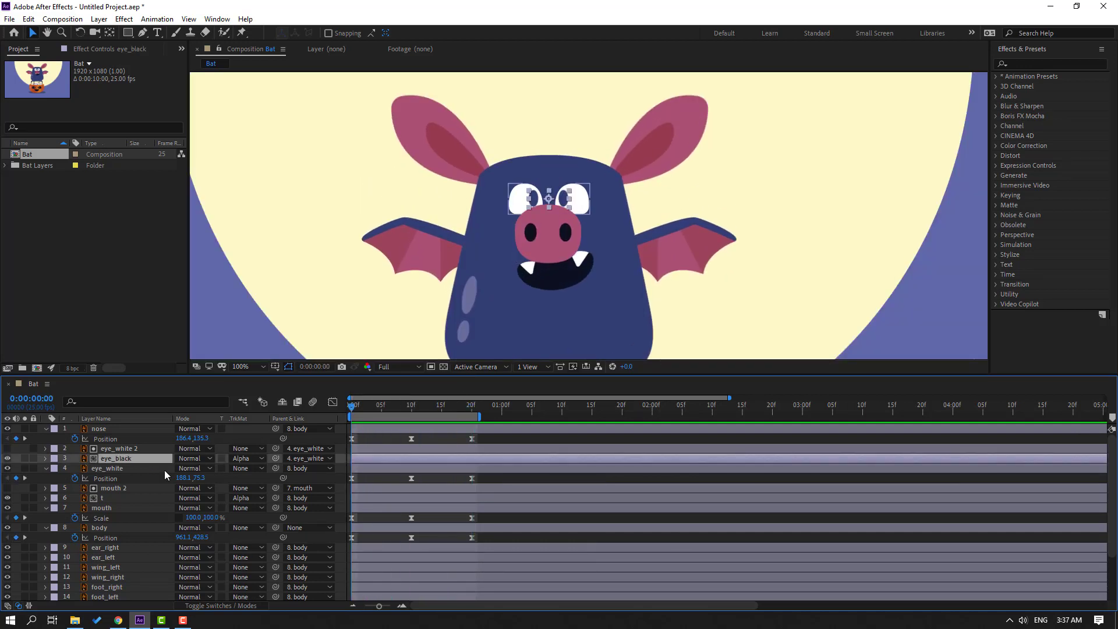
pyautogui.press('p')
pyautogui.click(74, 469)
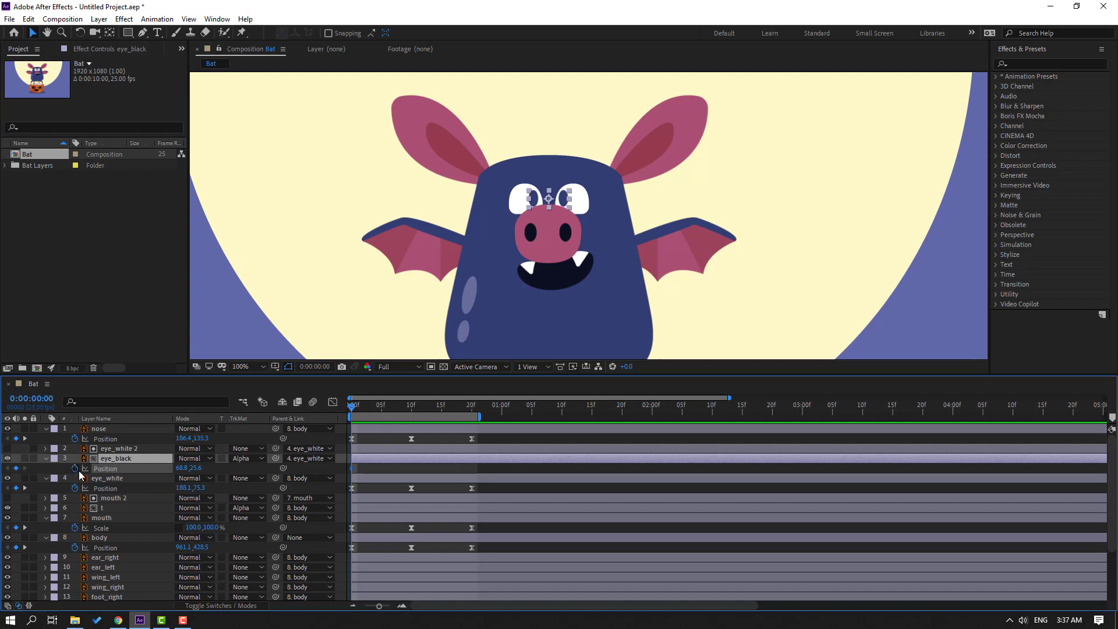
pyautogui.moveTo(376, 404); pyautogui.dragTo(405, 409)
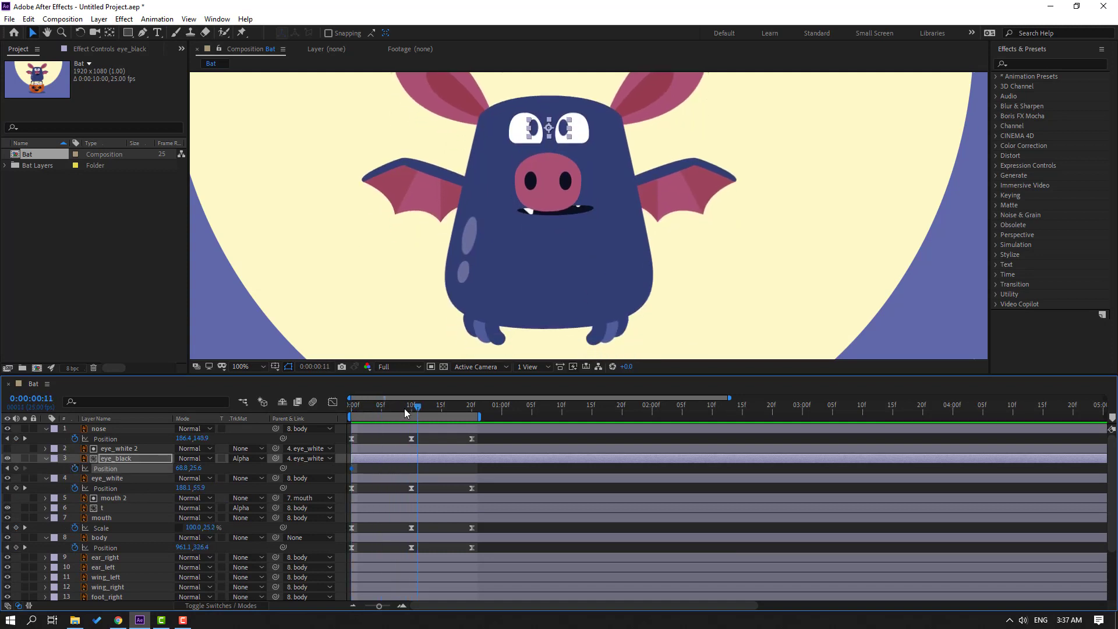
pyautogui.moveTo(195, 467); pyautogui.dragTo(192, 468)
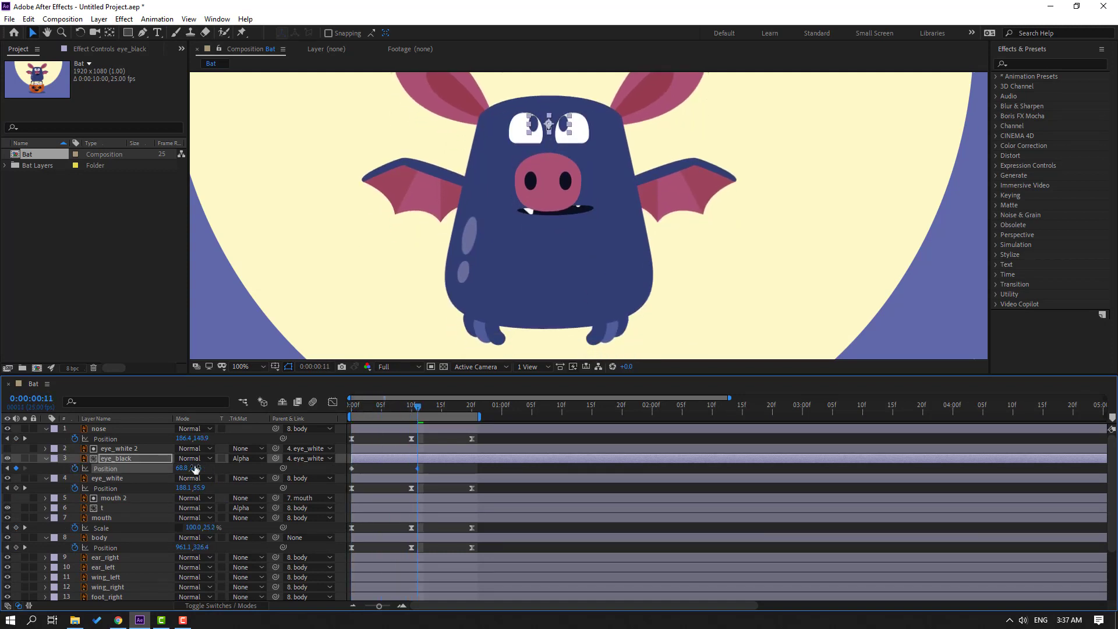
# - Copy eye_black's first position keyframe to frame 20 and move its middle keyframe to frame 10
pyautogui.moveTo(429, 408); pyautogui.dragTo(472, 417)
pyautogui.click(351, 468)
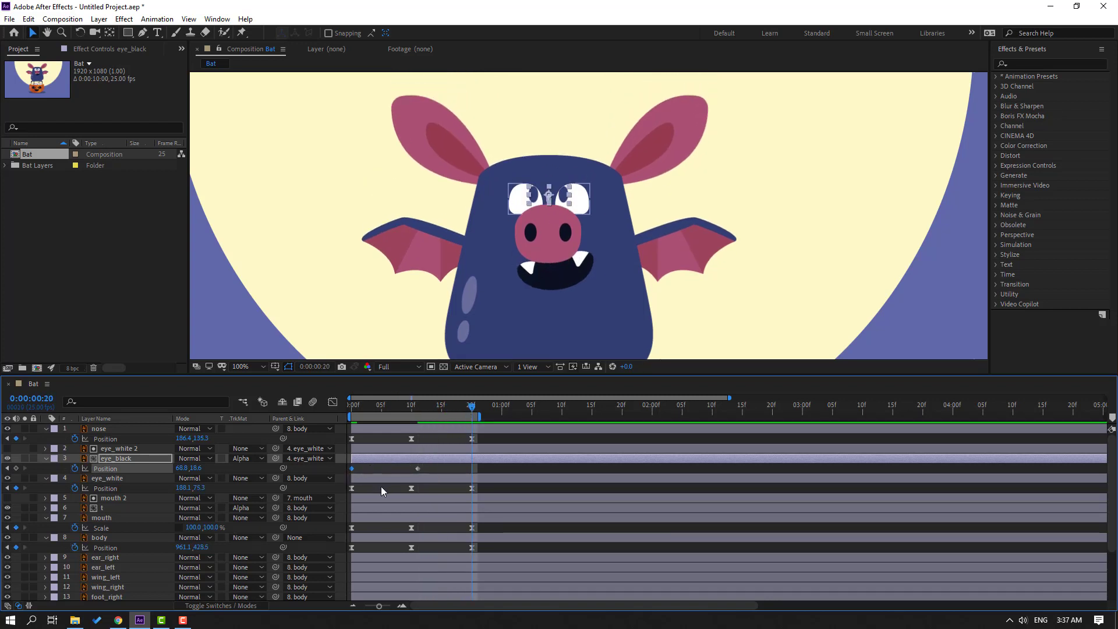
pyautogui.press('Down')
pyautogui.press('Down')
pyautogui.press('Down')
pyautogui.press('Down')
pyautogui.press('Down')
pyautogui.press('Down')
pyautogui.press('Down')
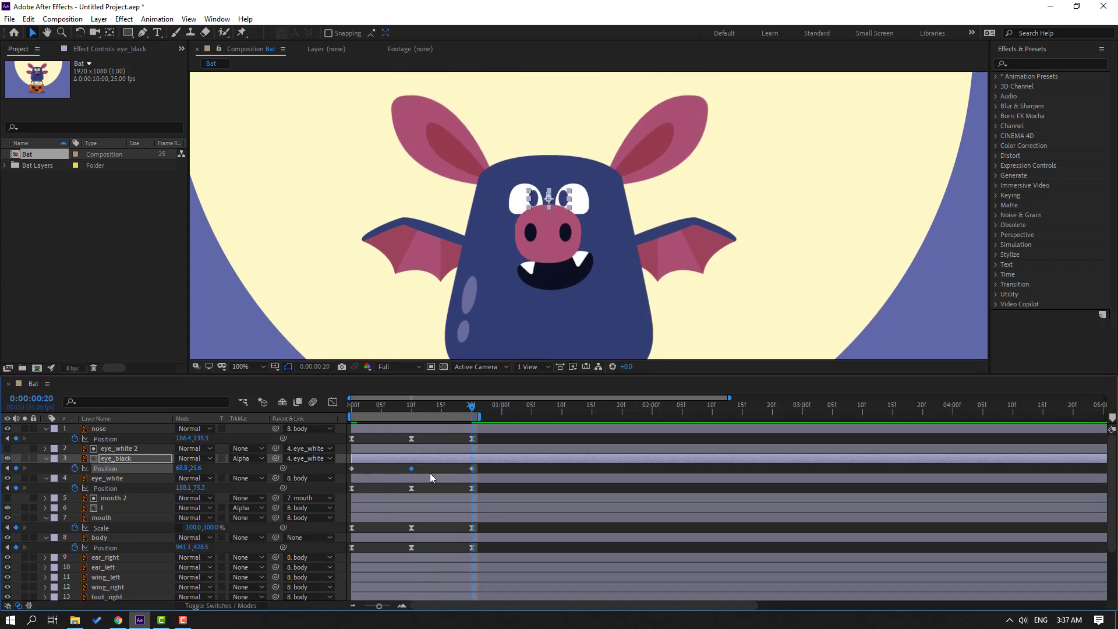
# - Apply Easy Ease to eye_black's three position keyframes and preview the whole bat's loop
pyautogui.moveTo(462, 469); pyautogui.dragTo(352, 469)
pyautogui.rightClick(356, 467)
pyautogui.moveTo(419, 459)
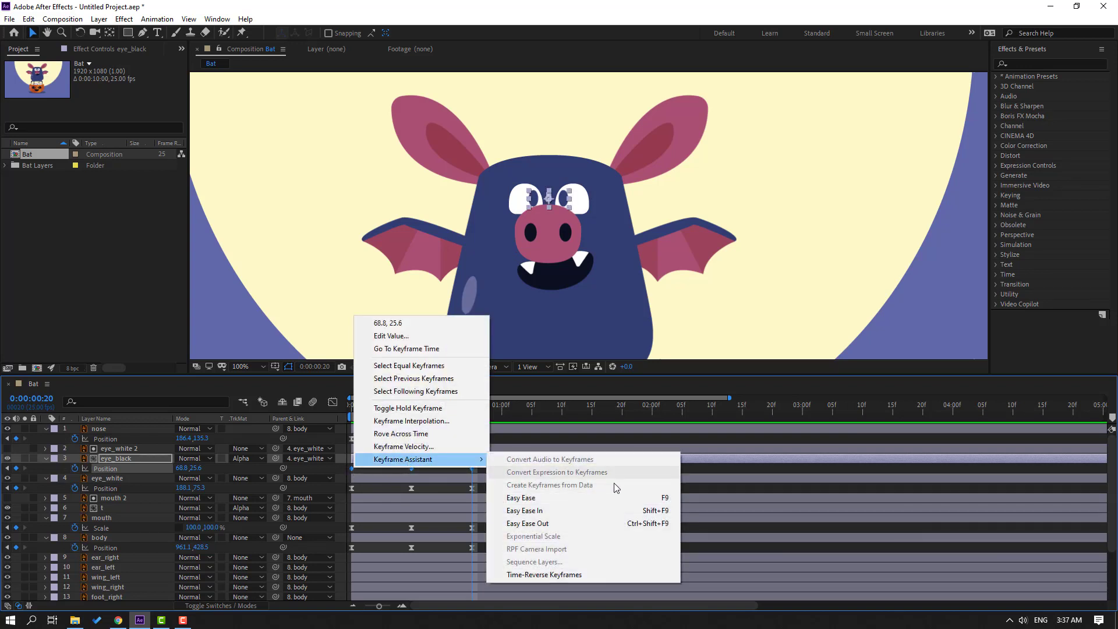
pyautogui.click(598, 496)
pyautogui.press('space')
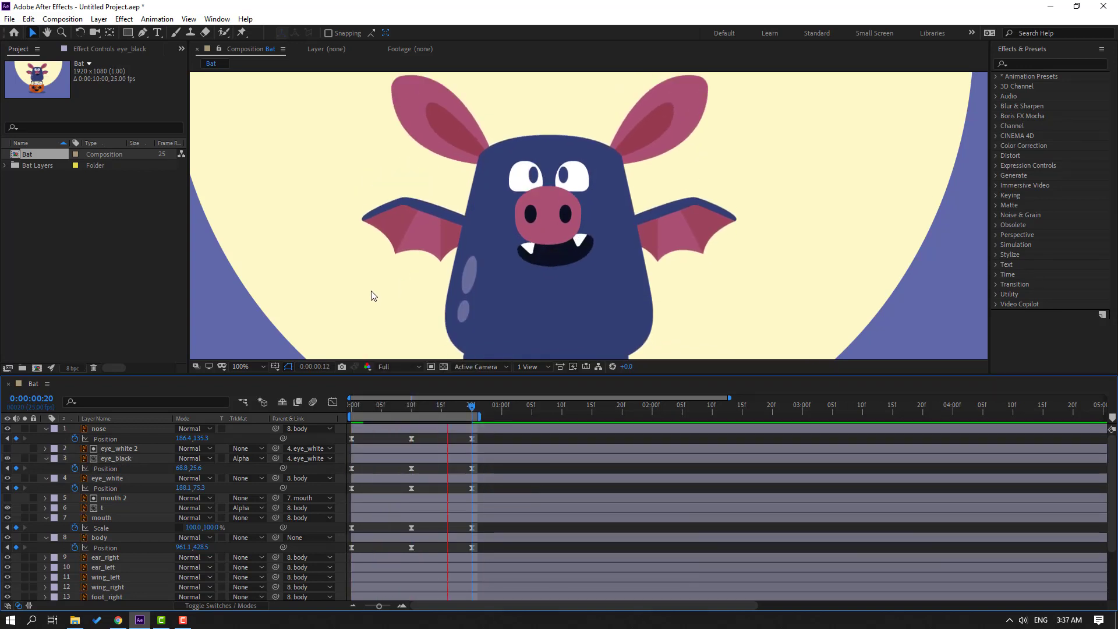
pyautogui.scroll(-2, 364, 295)
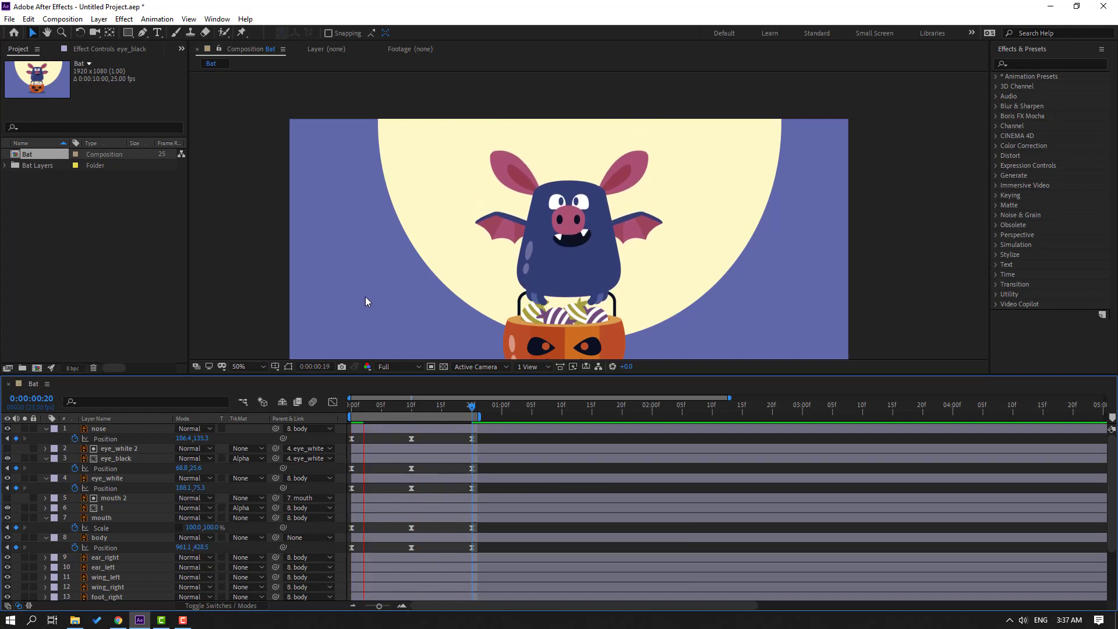
pyautogui.press('space')
# - Return to frame 0 and solo the ear_right and ear_left layers
pyautogui.press('Home')
pyautogui.scroll(-2, 156, 471)
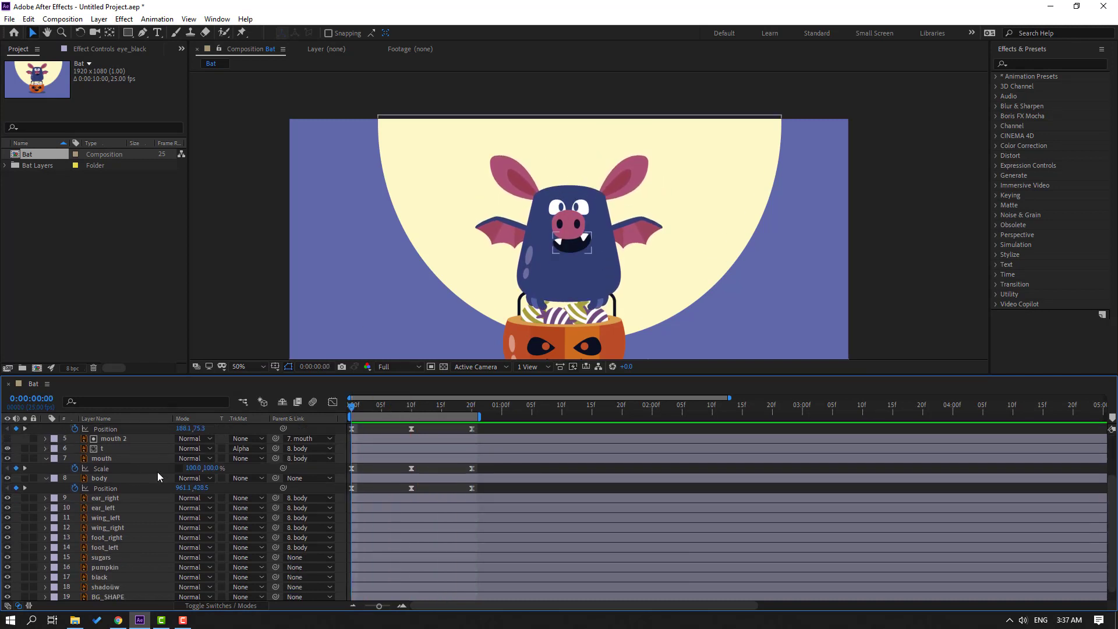
pyautogui.click(163, 500)
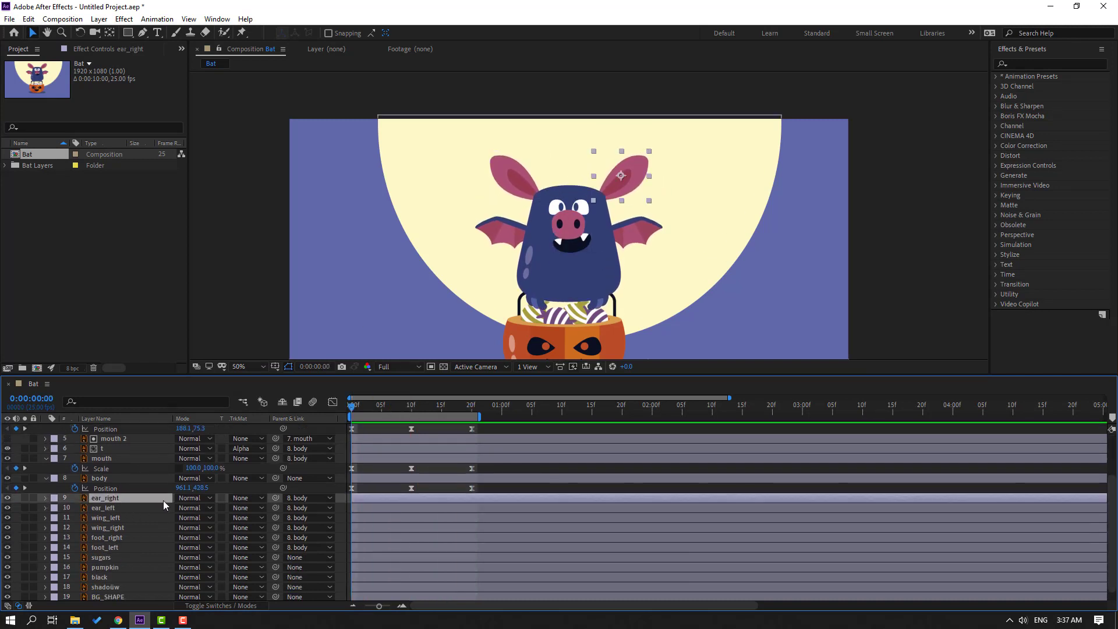
pyautogui.keyDown('shift'); pyautogui.click(107, 511); pyautogui.keyUp('shift')
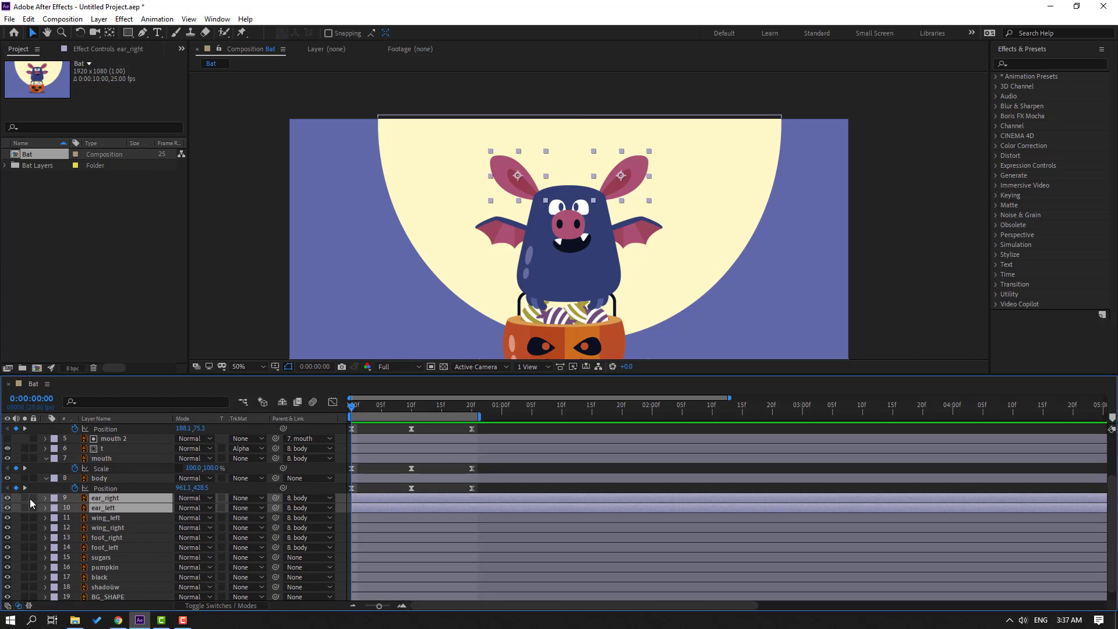
pyautogui.click(24, 498)
# - Move the ear_right layer's anchor point to the base of the ear with the Pan Behind tool
pyautogui.click(623, 175)
pyautogui.scroll(2, 669, 157)
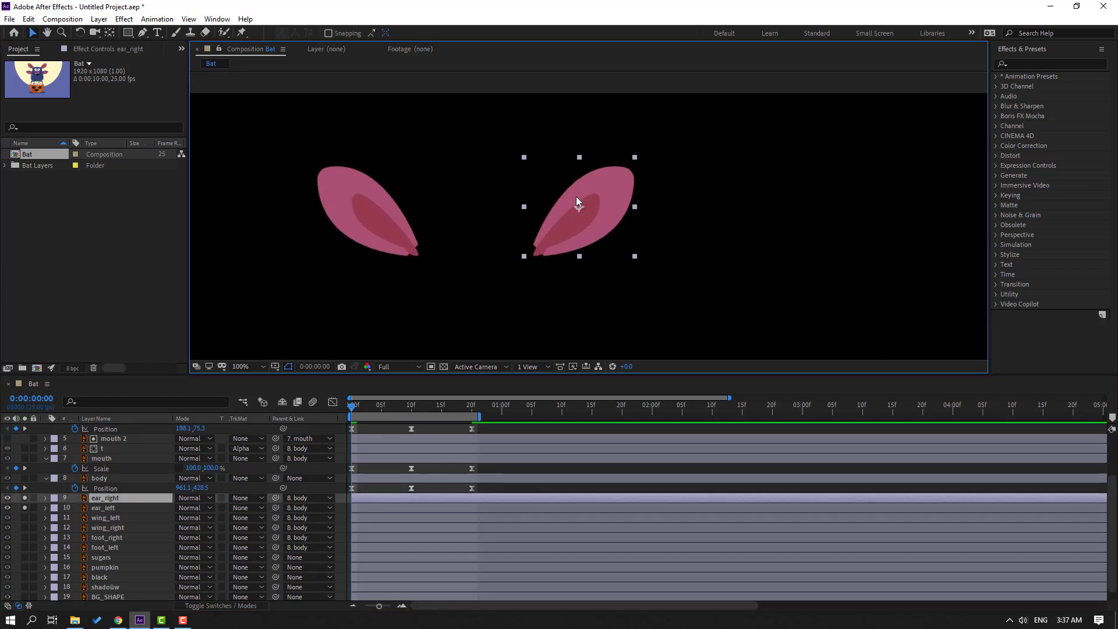
pyautogui.click(110, 32)
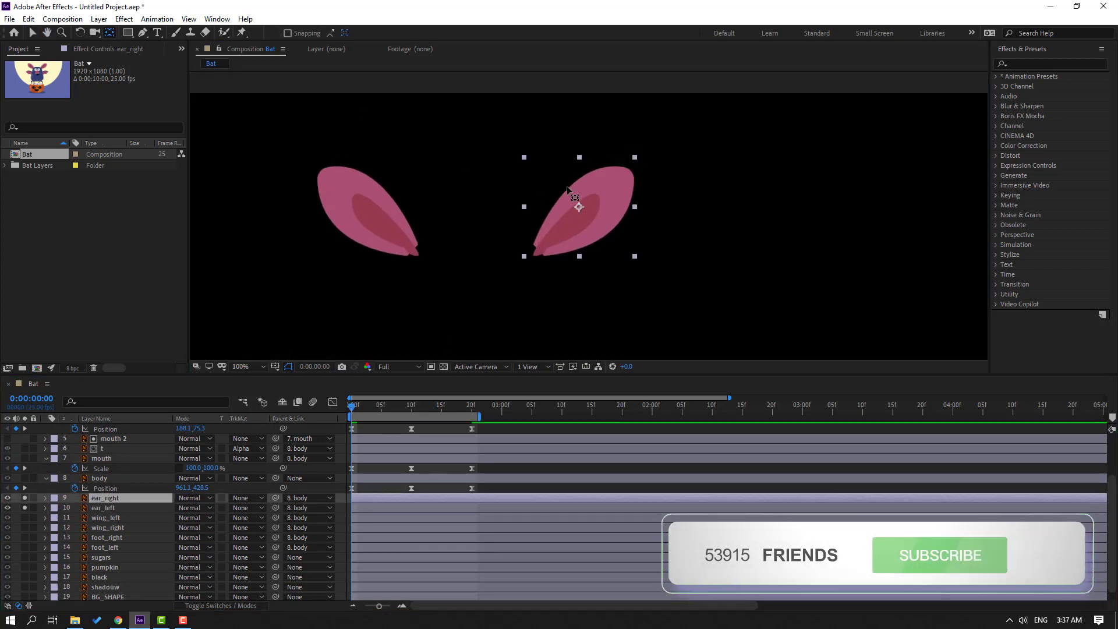
pyautogui.moveTo(579, 210); pyautogui.dragTo(540, 247)
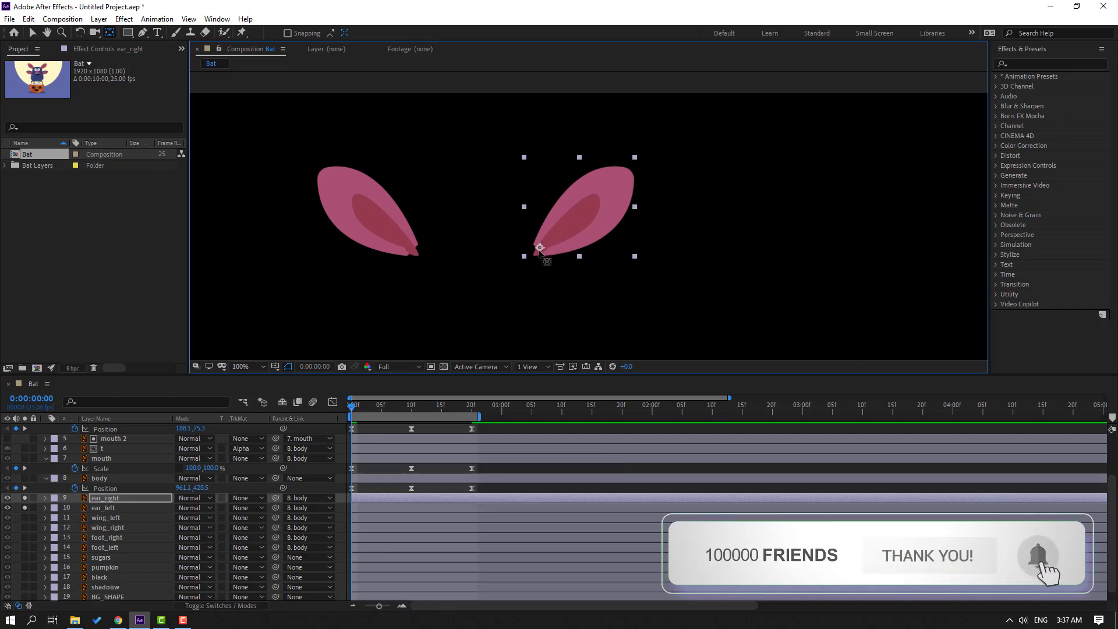
# - Move the ear_left layer's anchor point to the base of the ear with the Pan Behind tool and unsolo both ear layers
pyautogui.click(33, 32)
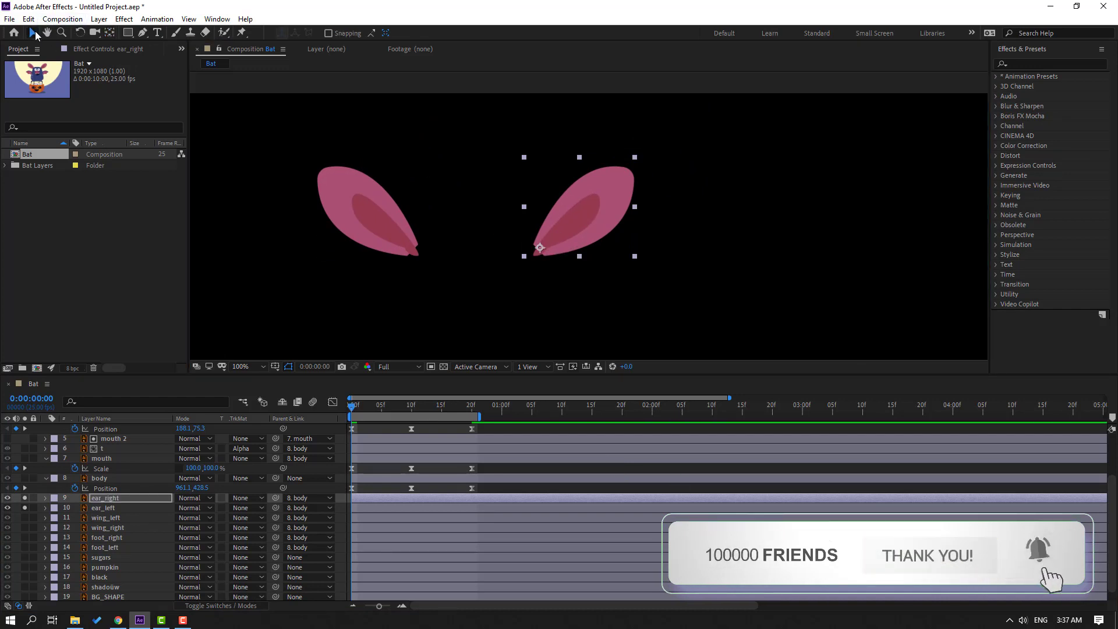
pyautogui.click(335, 200)
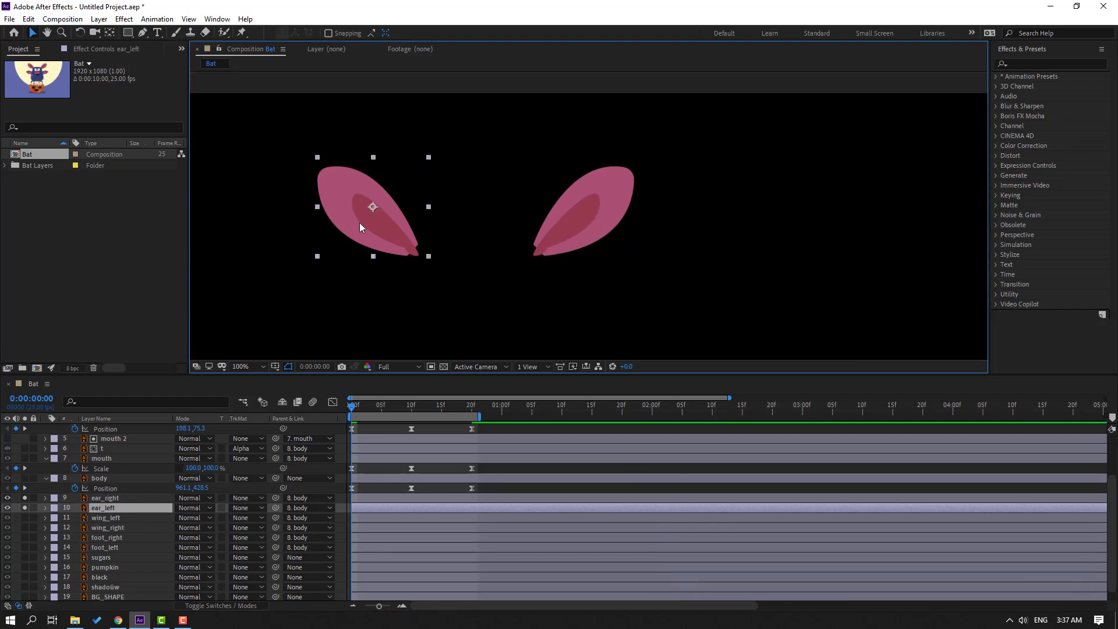
pyautogui.click(111, 34)
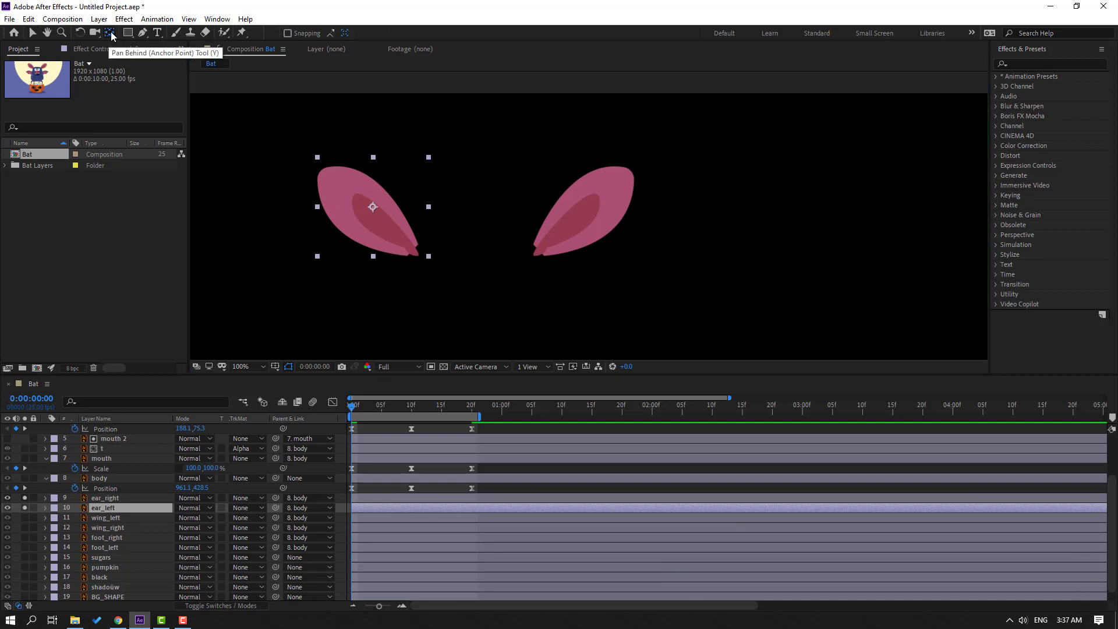
pyautogui.moveTo(372, 206); pyautogui.dragTo(415, 251)
pyautogui.press('v')
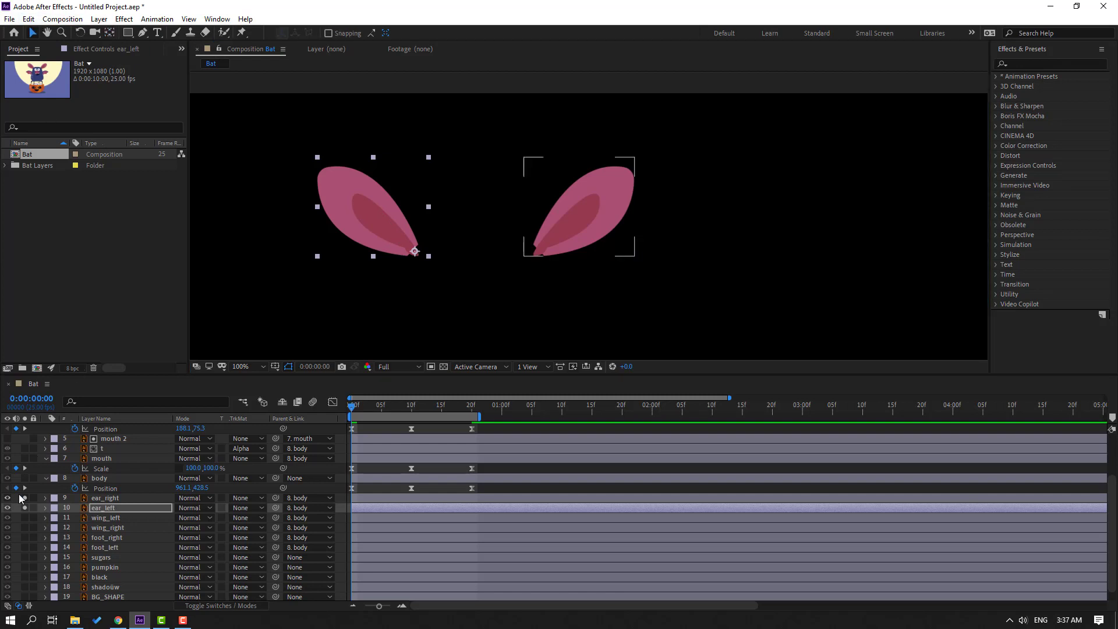
pyautogui.moveTo(25, 497); pyautogui.dragTo(25, 508)
# - Reveal Rotation for the ear_right and ear_left layers and set a rotation keyframe on both at frame 0
pyautogui.click(92, 500)
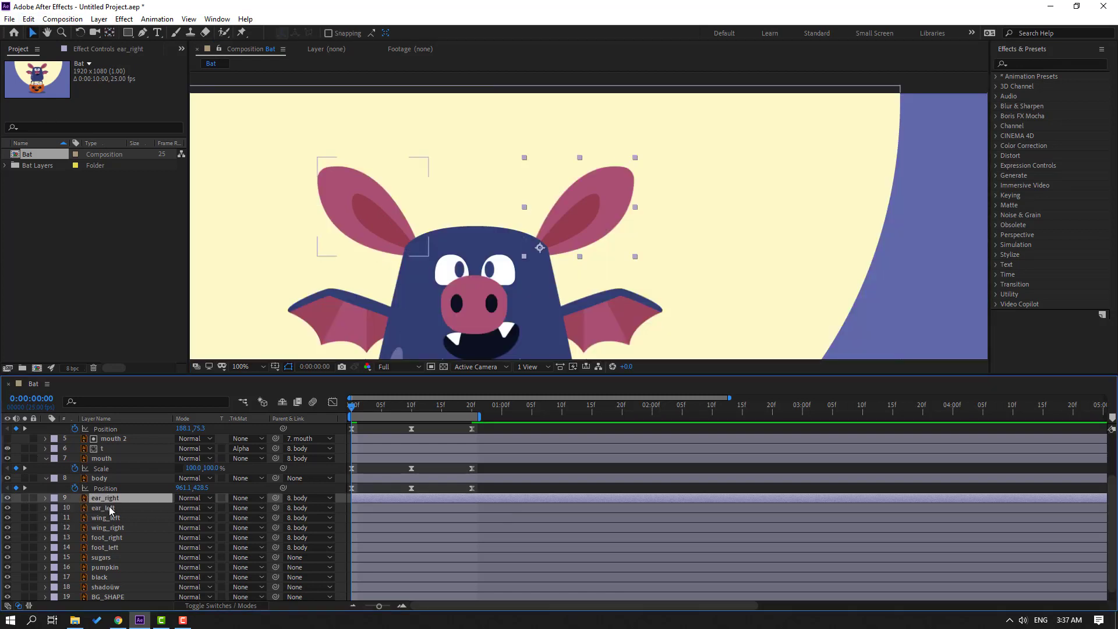
pyautogui.keyDown('shift'); pyautogui.click(110, 509); pyautogui.keyUp('shift')
pyautogui.press('r')
pyautogui.click(75, 508)
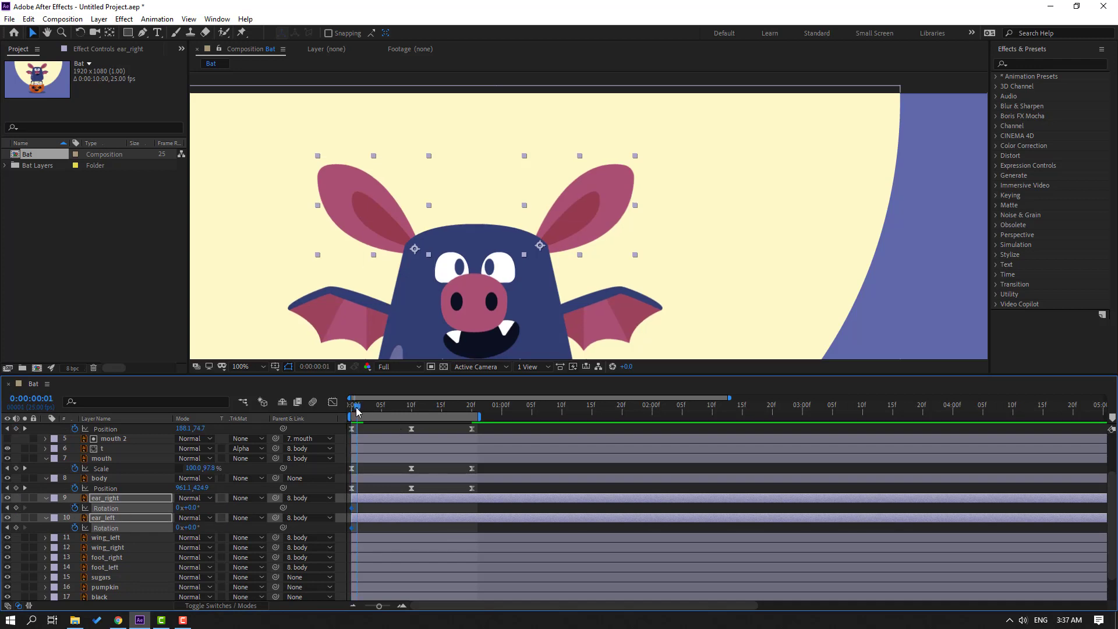
# - At frame 10, set the rotation of ear_right to +15° and of ear_left to -13°
pyautogui.moveTo(356, 412); pyautogui.dragTo(411, 408)
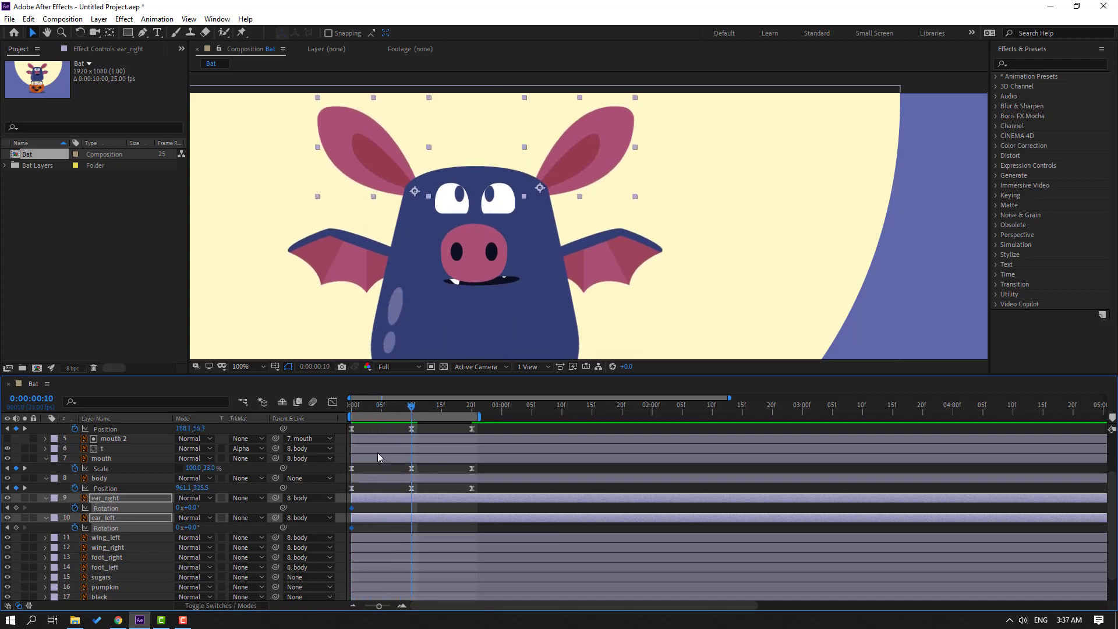
pyautogui.click(369, 508)
pyautogui.moveTo(191, 507); pyautogui.dragTo(183, 527)
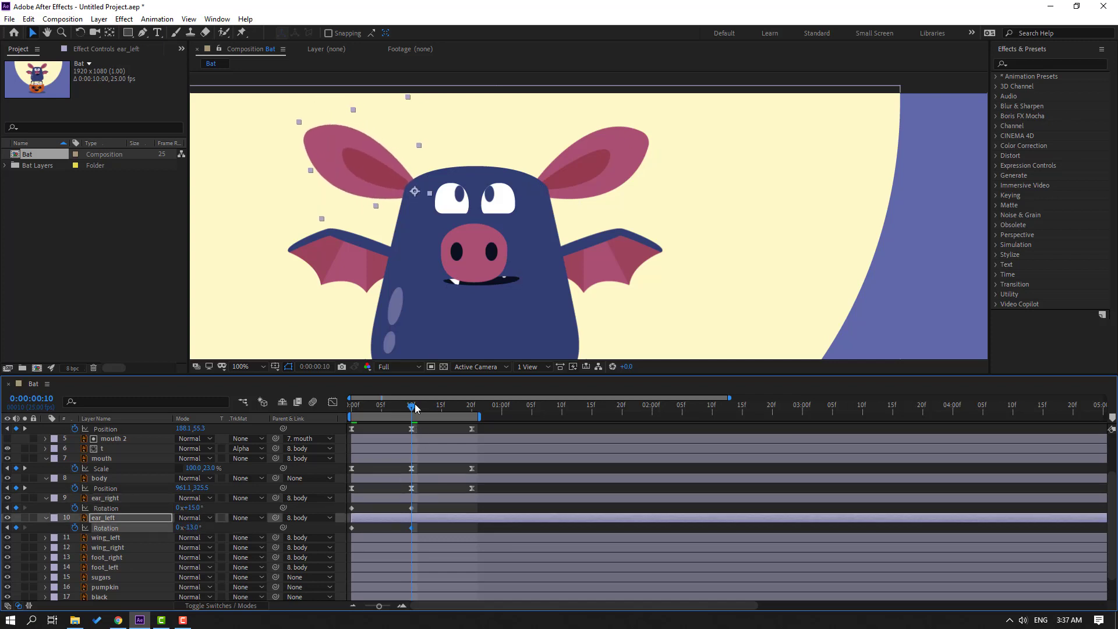
# - Copy the first rotation keyframe of ear_right and of ear_left to frame 20
pyautogui.moveTo(417, 407); pyautogui.dragTo(472, 411)
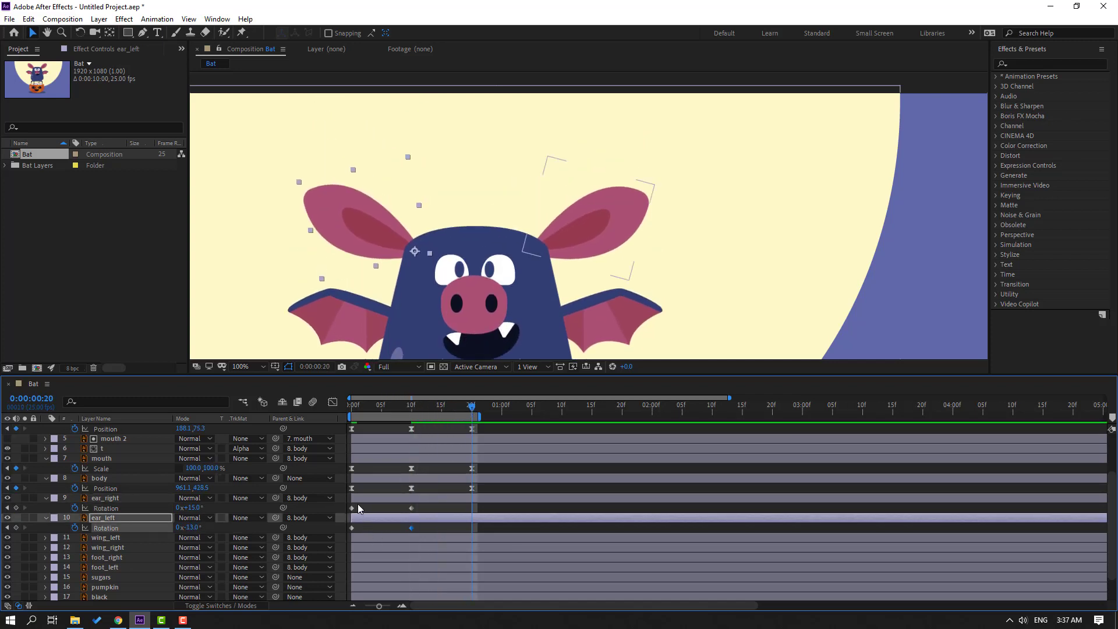
pyautogui.moveTo(357, 503); pyautogui.dragTo(348, 531)
pyautogui.hotkey('ctrl', 'c')
pyautogui.hotkey('ctrl', 'v')
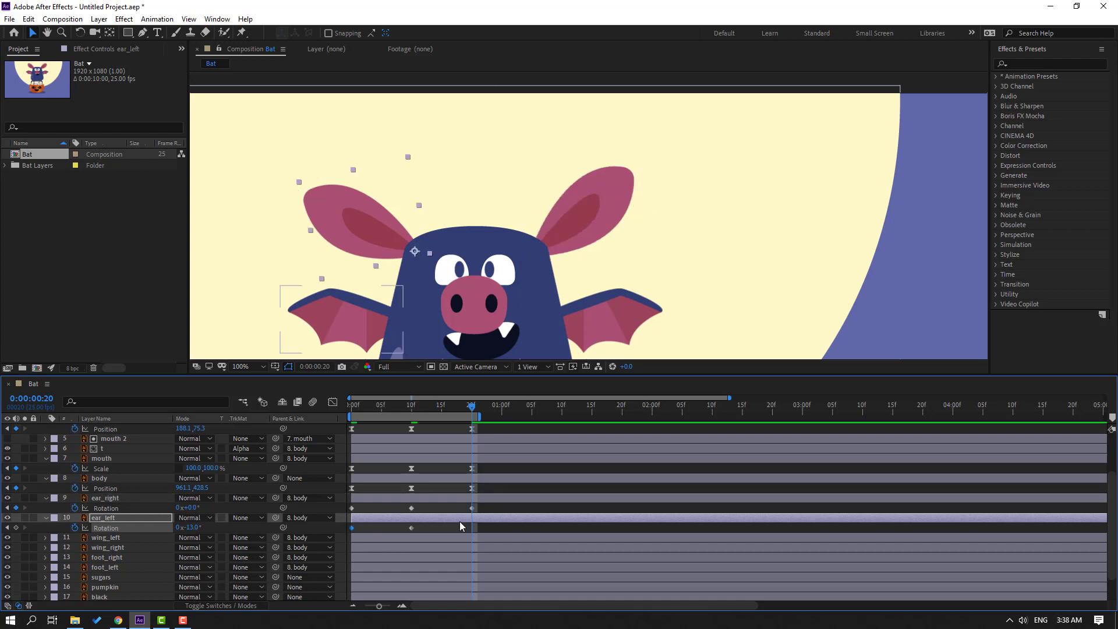
pyautogui.hotkey('ctrl', 'c')
pyautogui.hotkey('ctrl', 'v')
# - Select all rotation keyframes of ear_right and ear_left and open the Keyframe Assistant options for them
pyautogui.moveTo(494, 503); pyautogui.dragTo(352, 532)
pyautogui.rightClick(353, 527)
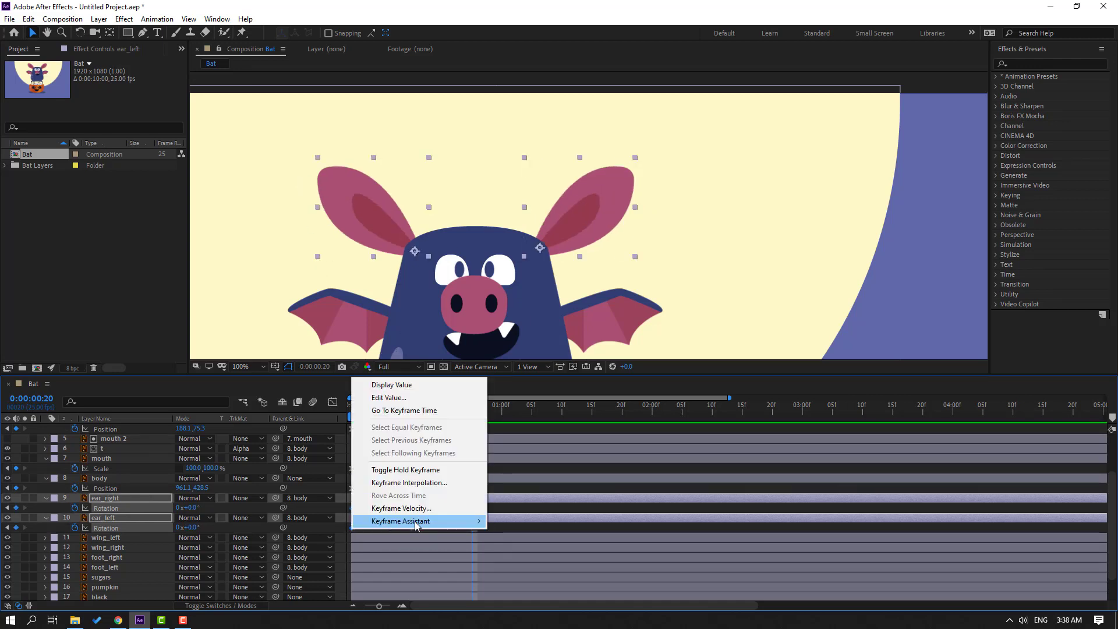
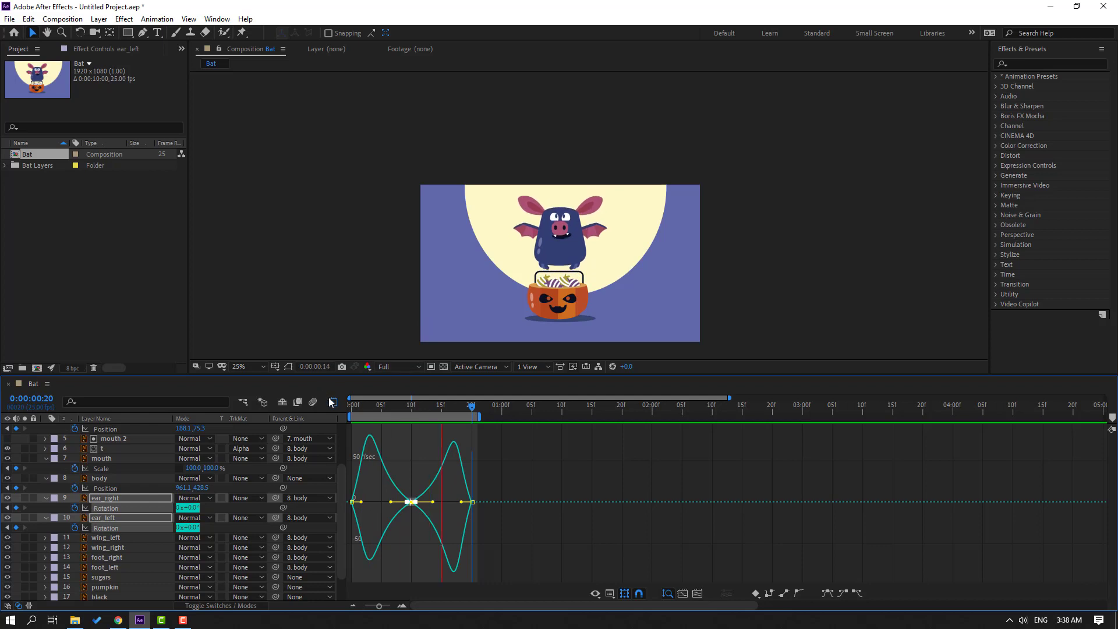
# - Collapse the ear layers and solo the wing_left and wing_right layers
pyautogui.click(45, 498)
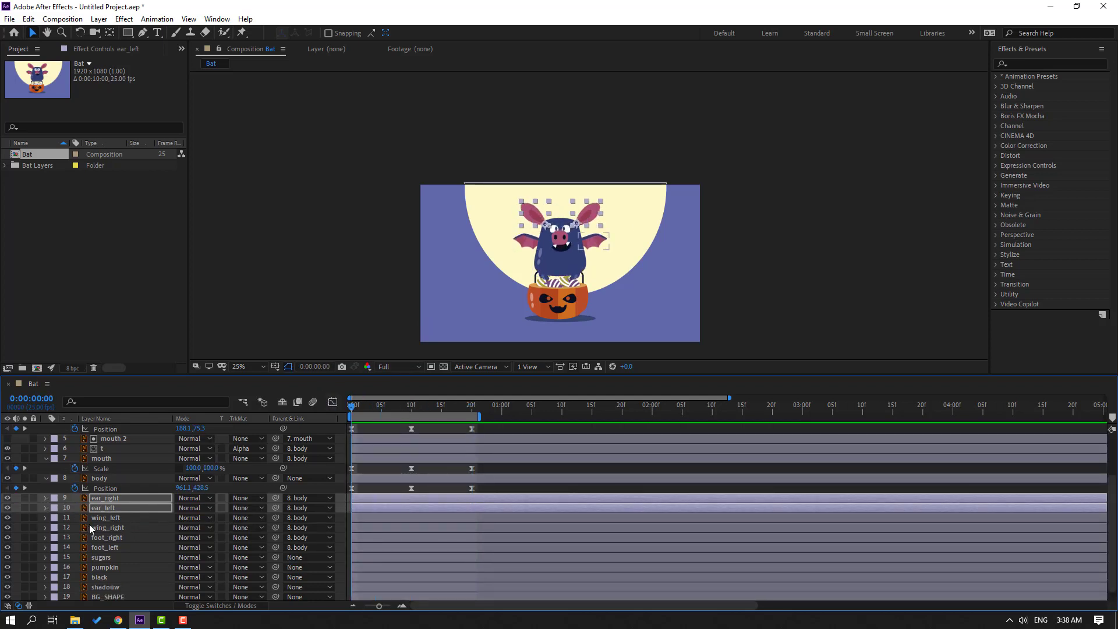
pyautogui.click(104, 518)
pyautogui.keyDown('ctrl'); pyautogui.click(106, 529); pyautogui.keyUp('ctrl')
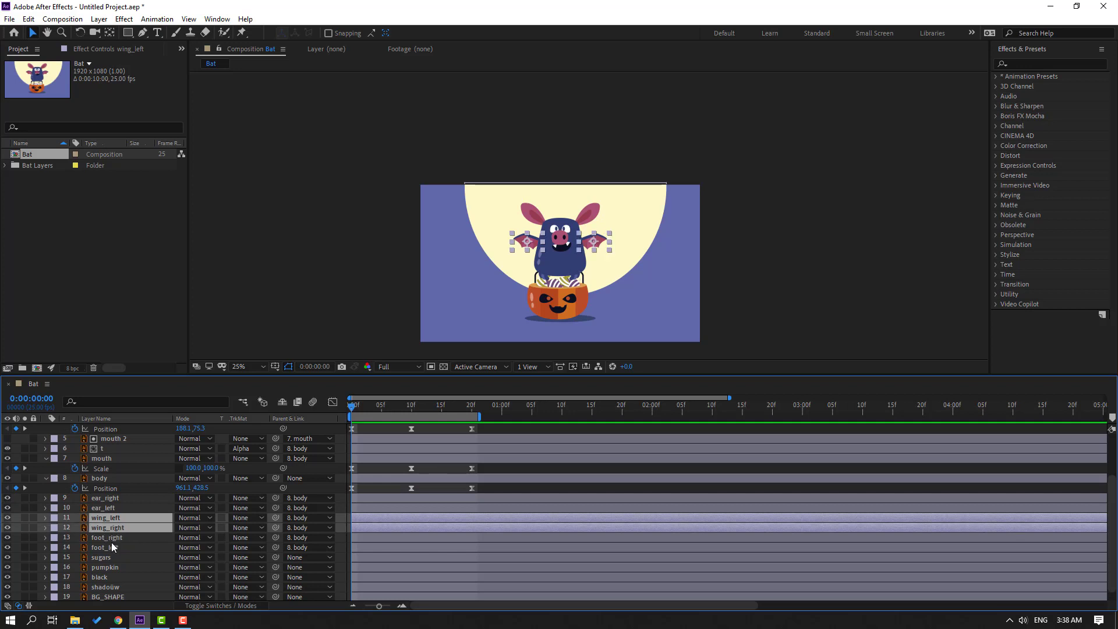
pyautogui.click(25, 518)
pyautogui.scroll(4, 518, 262)
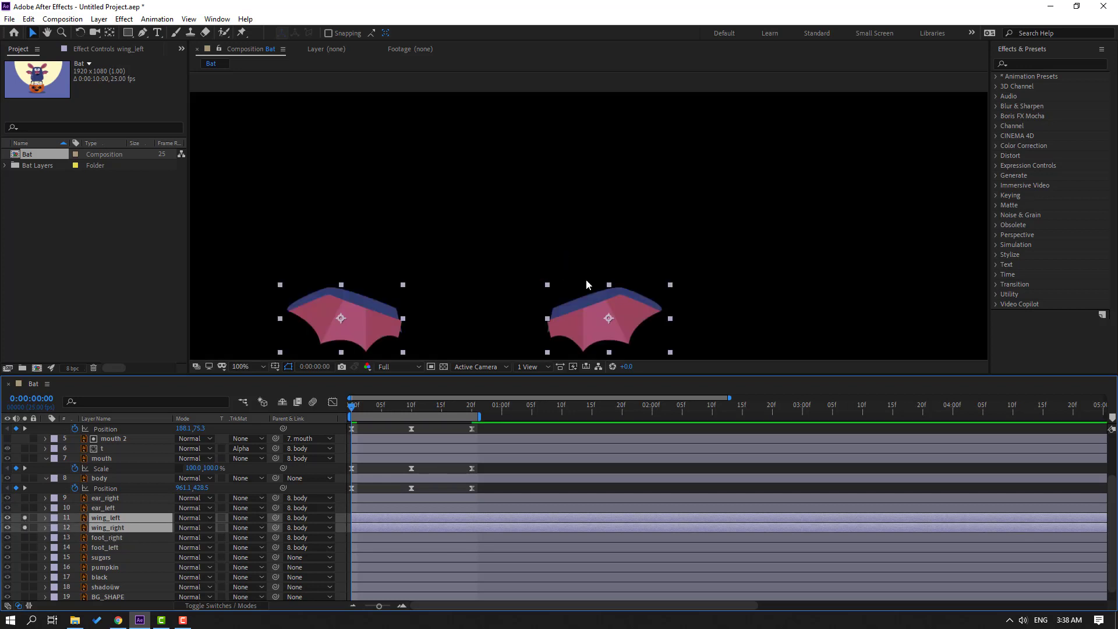
# - Move wing_right's anchor point to the inner end of the wing, where it joins the body
pyautogui.click(357, 144)
pyautogui.click(109, 32)
pyautogui.click(606, 267)
pyautogui.moveTo(554, 277); pyautogui.dragTo(544, 275)
pyautogui.click(33, 34)
# - Move wing_left's anchor point to its inner end at the body, and turn off solo for both wings
pyautogui.click(333, 266)
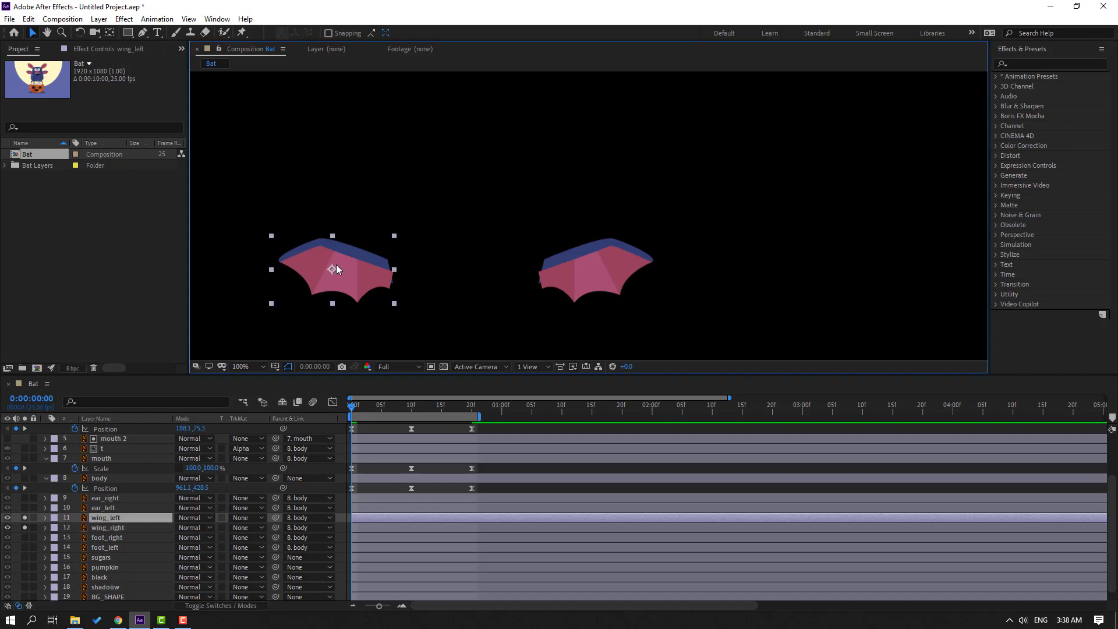
pyautogui.click(110, 33)
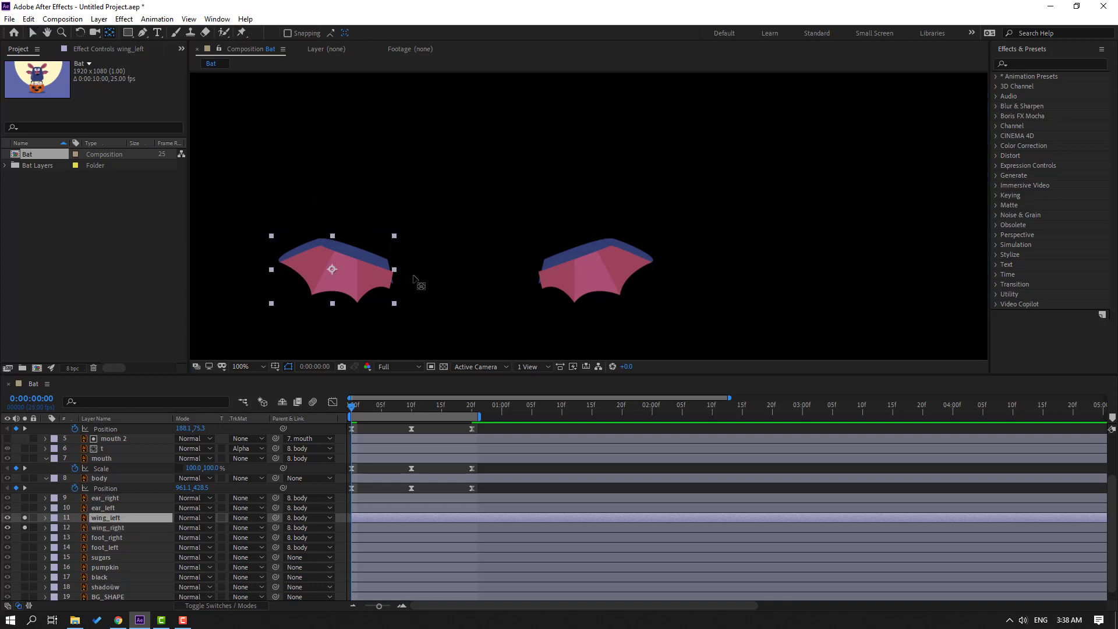
pyautogui.moveTo(333, 274); pyautogui.dragTo(387, 284)
pyautogui.click(33, 33)
pyautogui.click(25, 518)
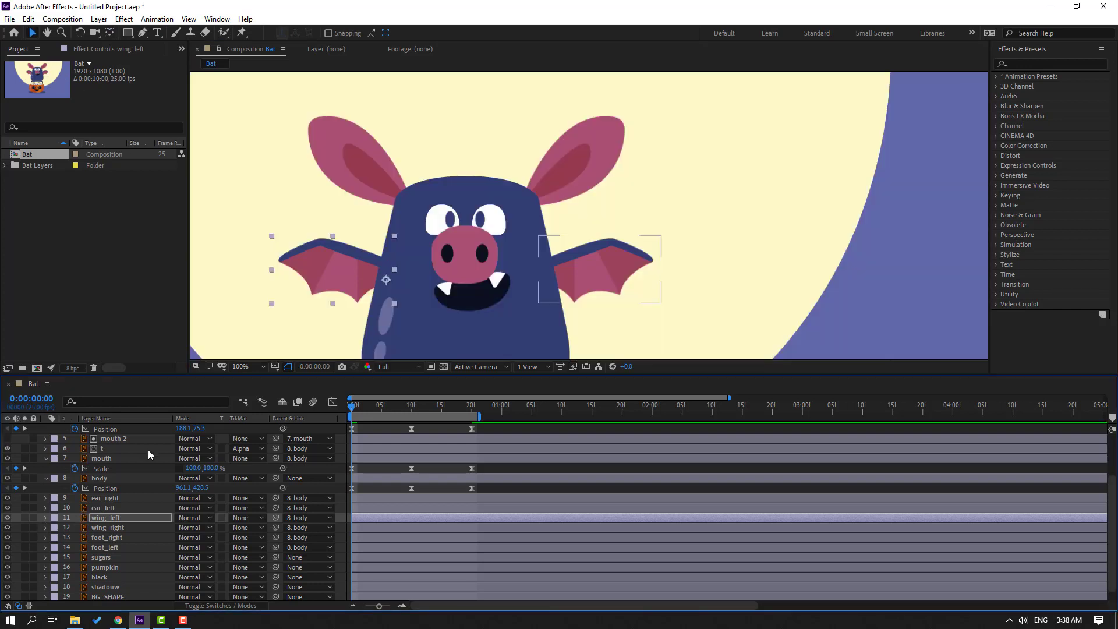
# - Reveal Rotation for the wing_left and wing_right layers and set a rotation keyframe on both at frame 0
pyautogui.scroll(-2, 399, 312)
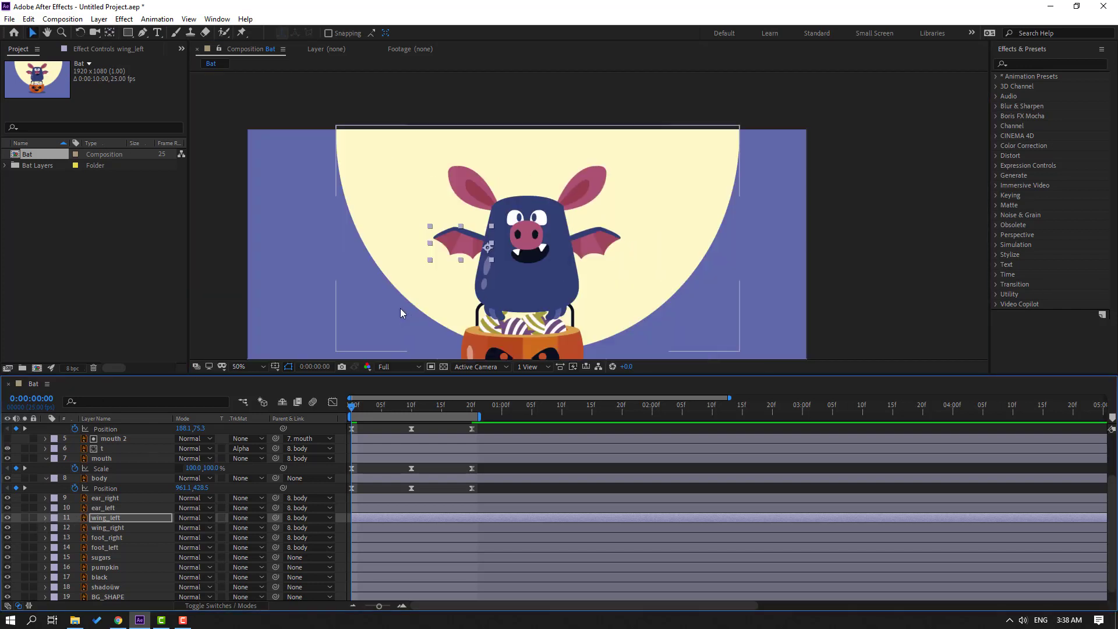
pyautogui.click(110, 527)
pyautogui.keyDown('ctrl'); pyautogui.click(105, 520); pyautogui.keyUp('ctrl')
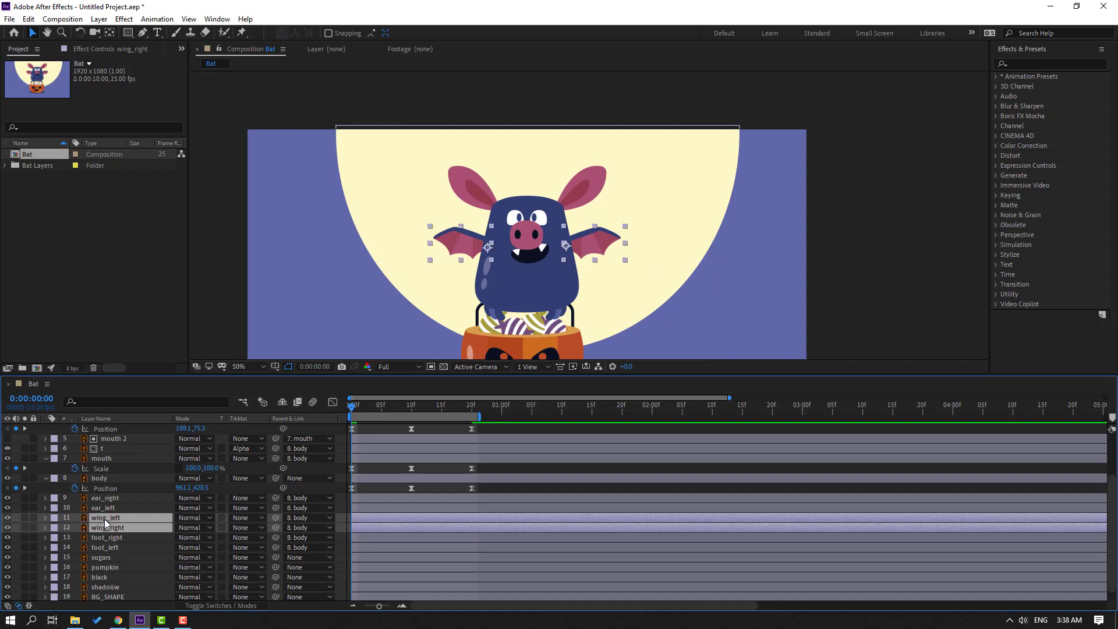
pyautogui.press('r')
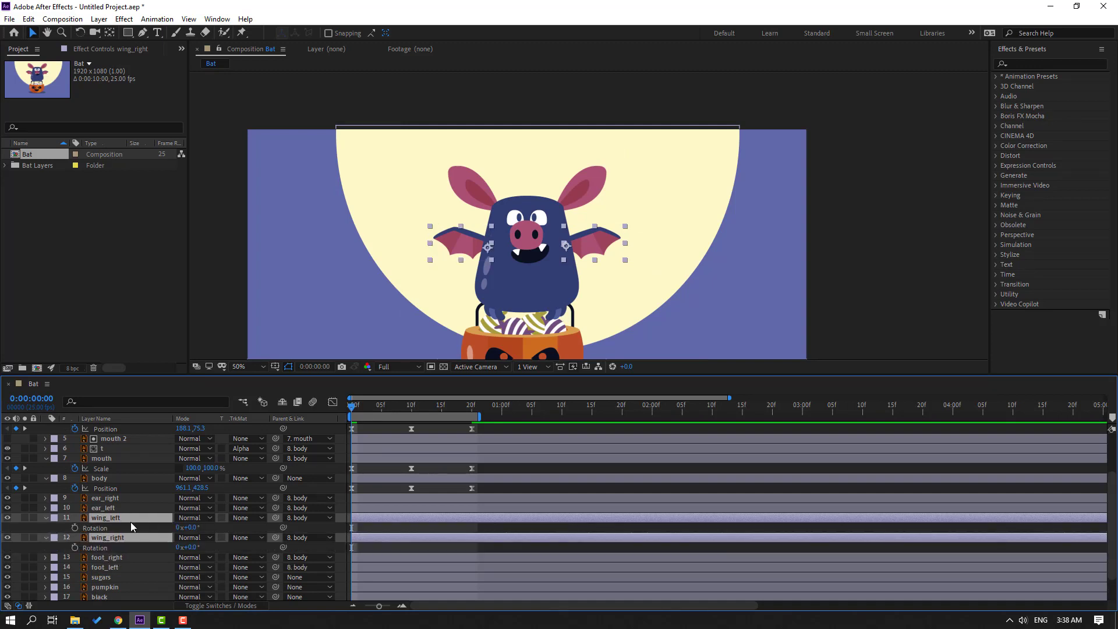
pyautogui.click(75, 527)
pyautogui.click(363, 529)
# - Set the rotation of wing_left to -21° and wing_right to +17° at frame 0, and to +17° and -20° at frame 3
pyautogui.moveTo(192, 528)
pyautogui.mouseDown()
pyautogui.moveTo(180, 527)
pyautogui.moveTo(209, 546)
pyautogui.moveTo(184, 548)
pyautogui.mouseUp()
pyautogui.press('space')
pyautogui.moveTo(188, 527); pyautogui.dragTo(171, 550)
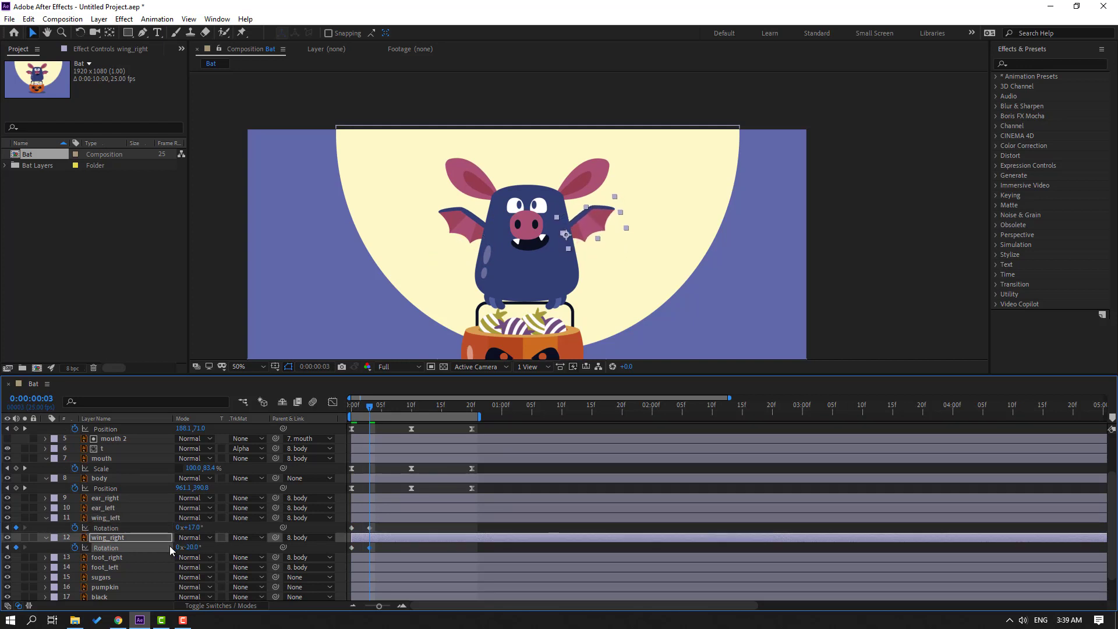
# - Copy the first rotation keyframe of wing_left and of wing_right to frame 6
pyautogui.press('space')
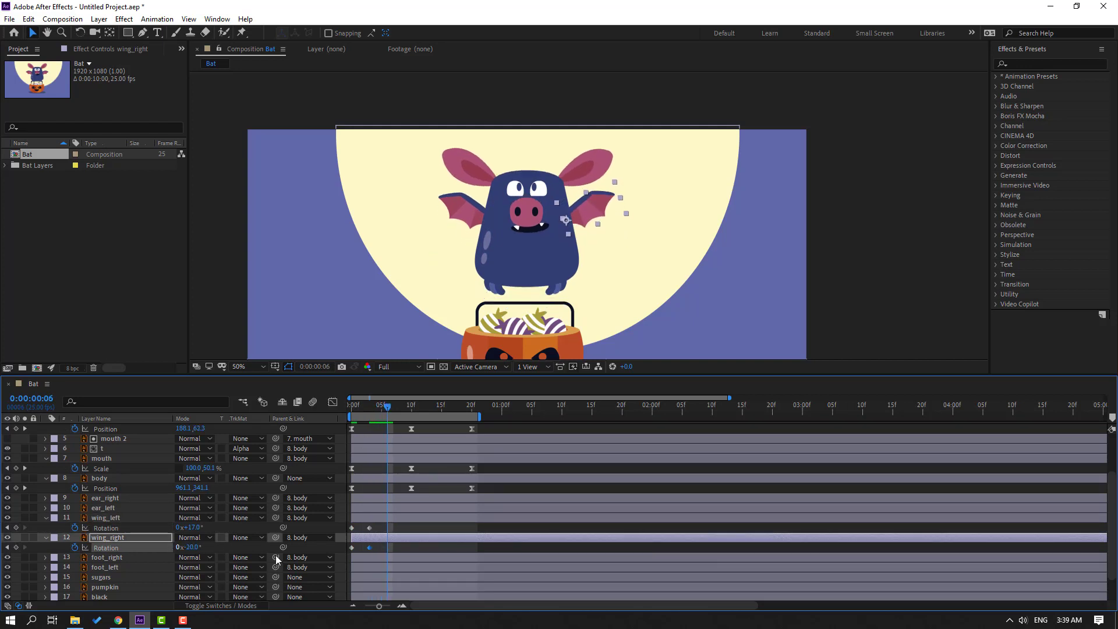
pyautogui.click(352, 527)
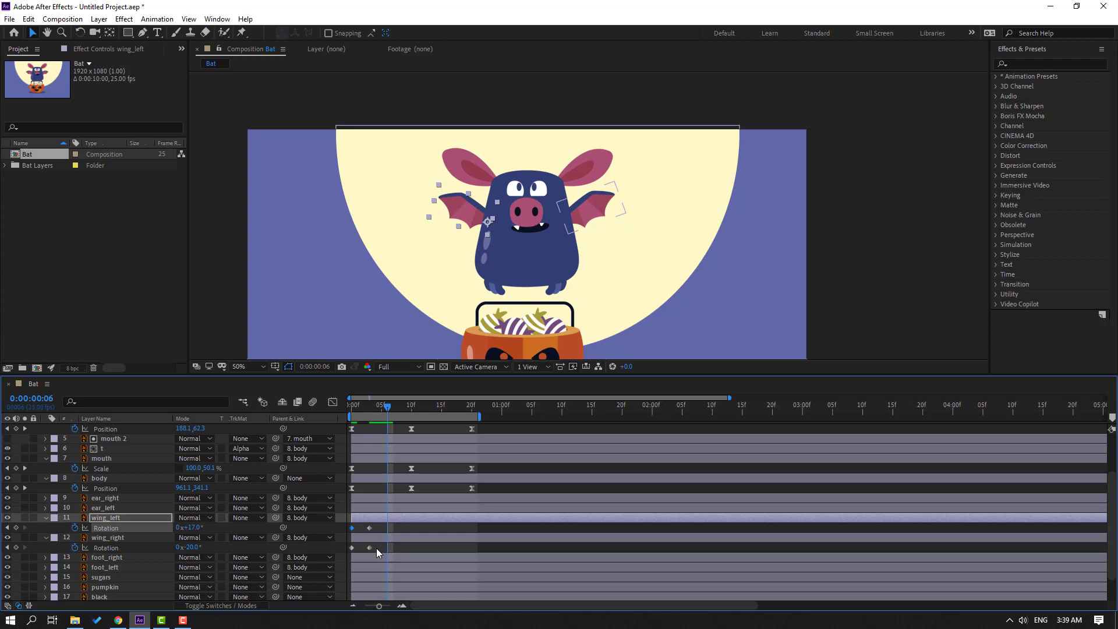
pyautogui.hotkey('ctrl', 'c')
pyautogui.hotkey('ctrl', 'v')
pyautogui.click(352, 548)
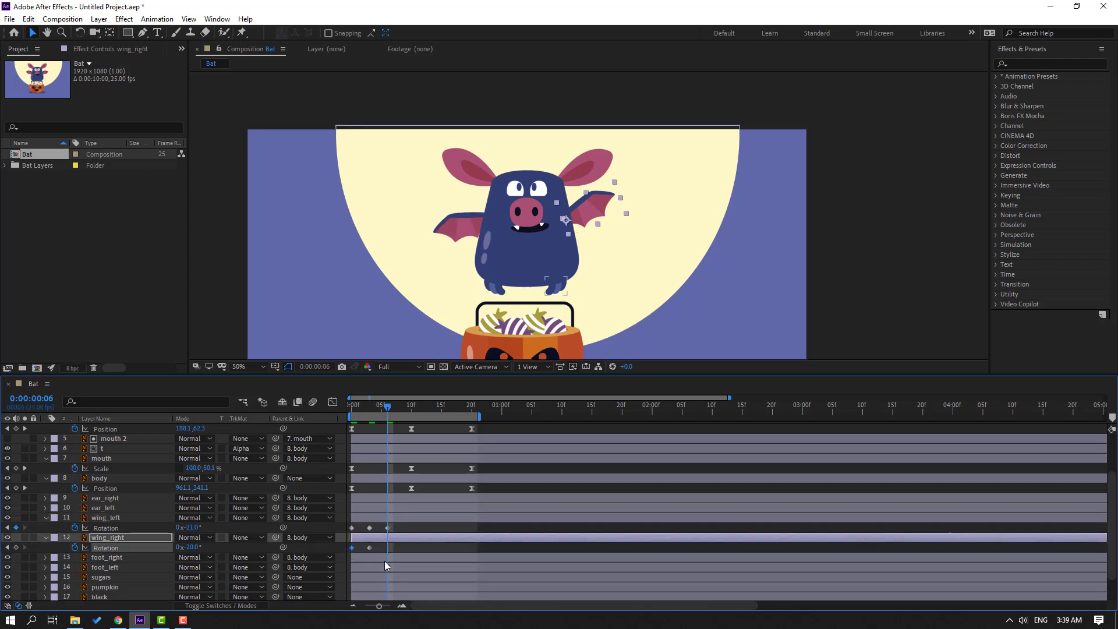
pyautogui.hotkey('ctrl', 'c')
pyautogui.hotkey('ctrl', 'v')
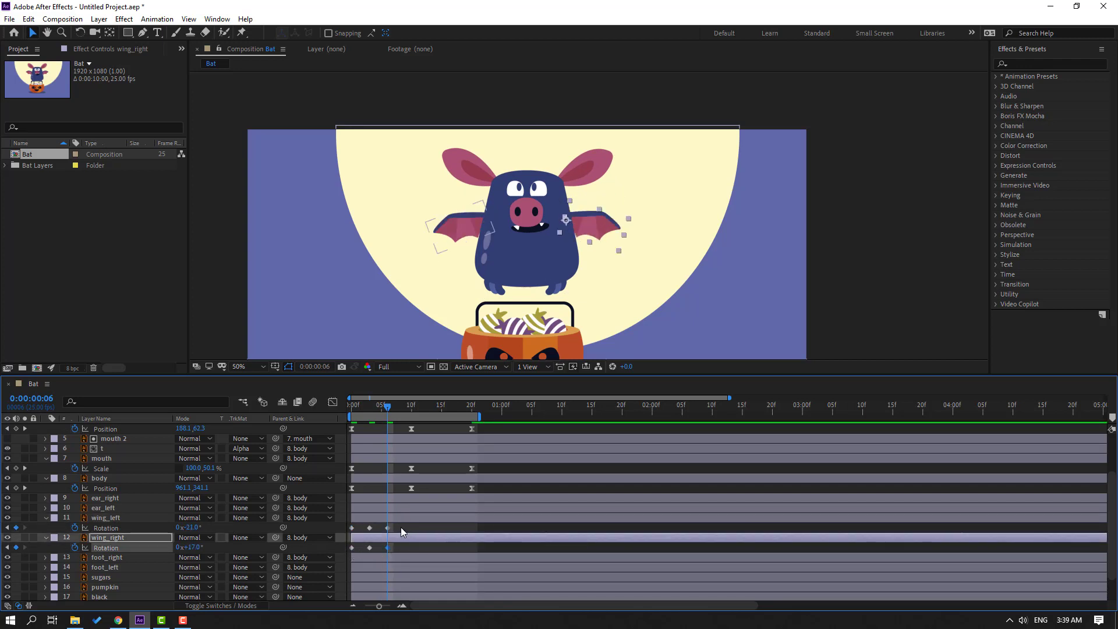
# - Apply Easy Ease to all rotation keyframes of wing_left and wing_right
pyautogui.moveTo(401, 531); pyautogui.dragTo(353, 552)
pyautogui.rightClick(390, 552)
pyautogui.moveTo(462, 539)
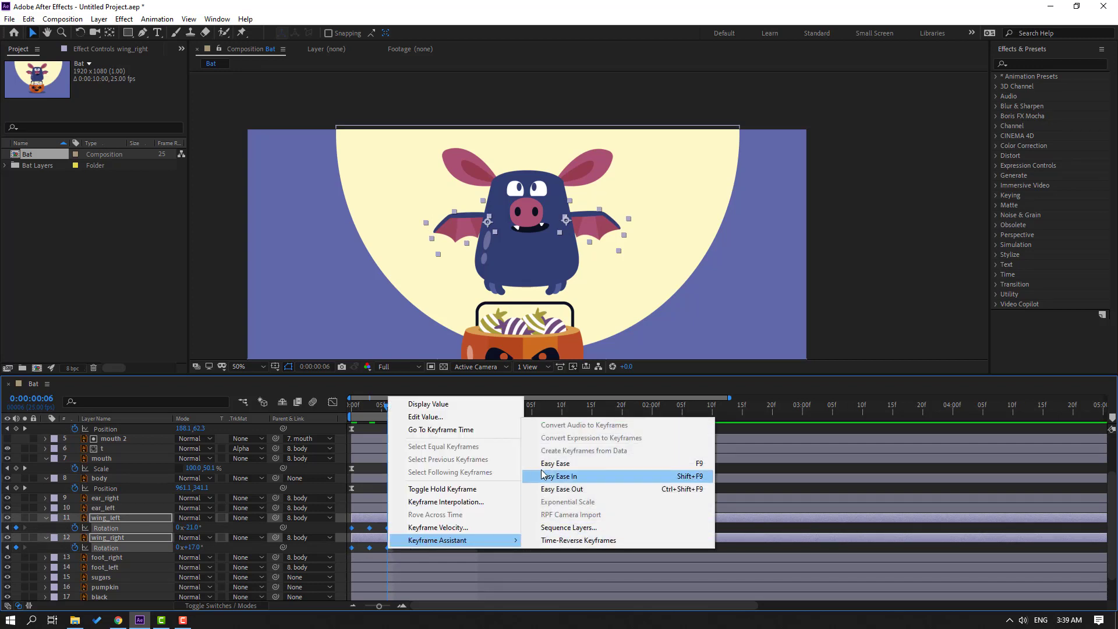
pyautogui.click(600, 462)
pyautogui.click(473, 528)
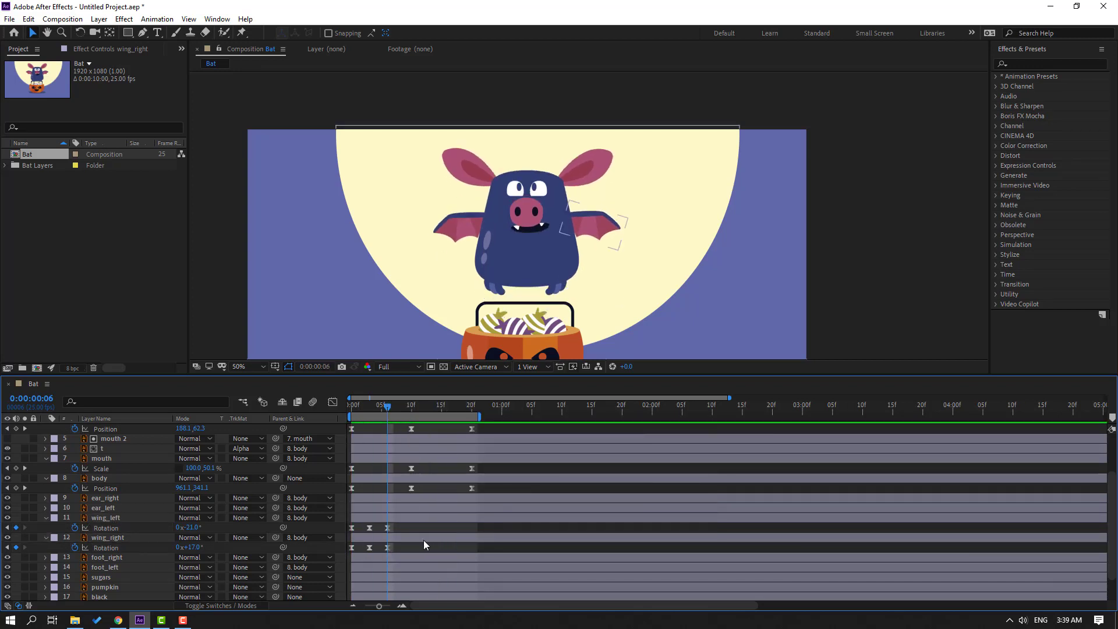
# - Copy wing_left's three rotation keyframes and paste them at frames 6 and 12
pyautogui.moveTo(398, 530); pyautogui.dragTo(348, 535)
pyautogui.hotkey('ctrl', 'c')
pyautogui.hotkey('ctrl', 'v')
pyautogui.click(424, 412)
pyautogui.hotkey('ctrl', 'v')
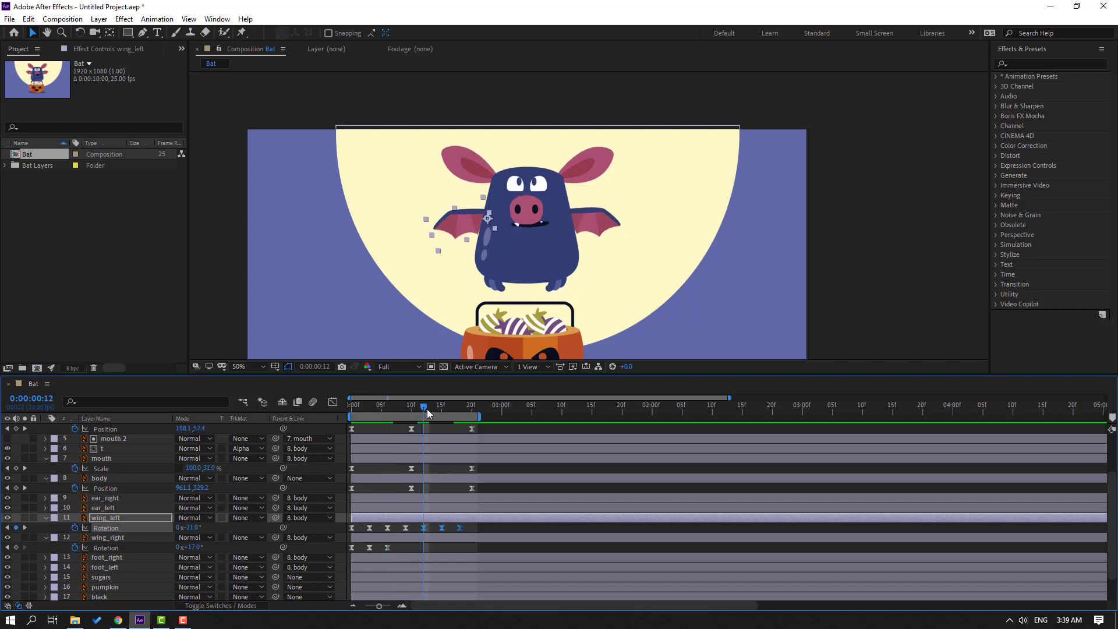
pyautogui.press('space')
# - Copy wing_right's three rotation keyframes and paste them at frames 6 and 12
pyautogui.moveTo(396, 553); pyautogui.dragTo(345, 546)
pyautogui.moveTo(399, 414); pyautogui.dragTo(387, 407)
pyautogui.hotkey('ctrl', 'v')
pyautogui.click(425, 408)
pyautogui.hotkey('ctrl', 'v')
# - Stretch the rotation keyframes of both wings proportionally so the last ones land at frame 20, and preview the flapping
pyautogui.click(481, 530)
pyautogui.moveTo(480, 530); pyautogui.dragTo(345, 560)
pyautogui.moveTo(460, 528); pyautogui.dragTo(472, 527)
pyautogui.click(524, 495)
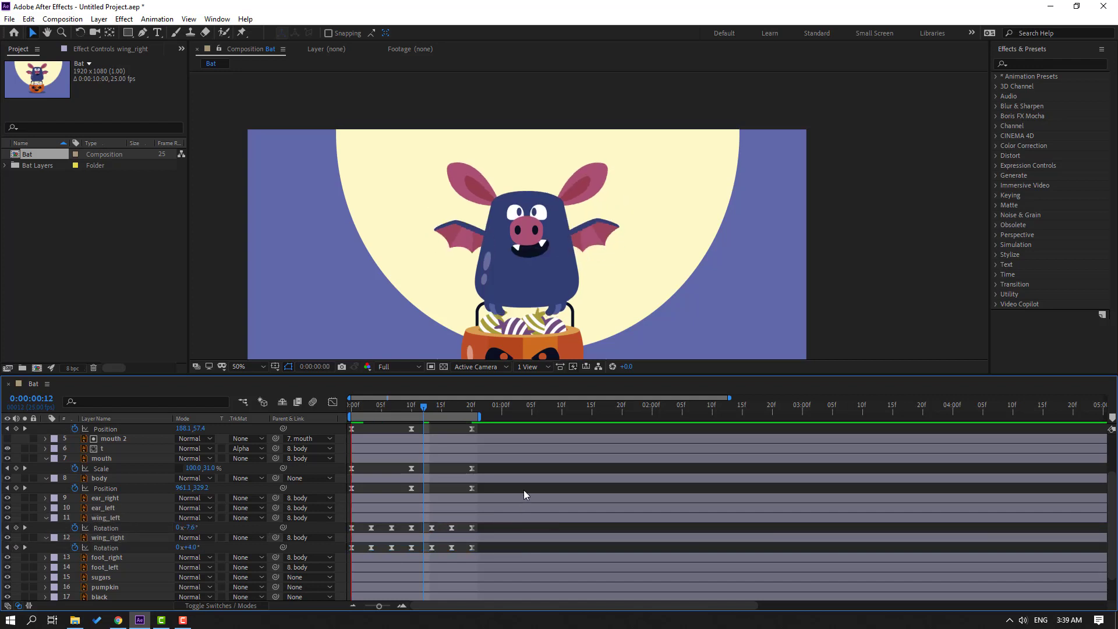
pyautogui.scroll(-2, 409, 233)
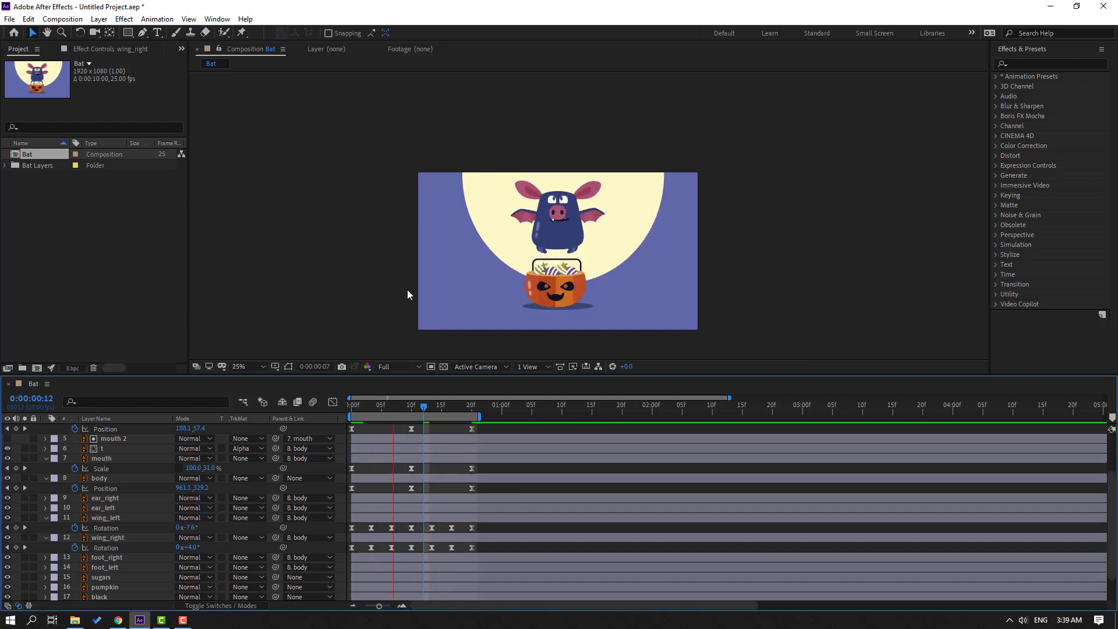
pyautogui.press('space')
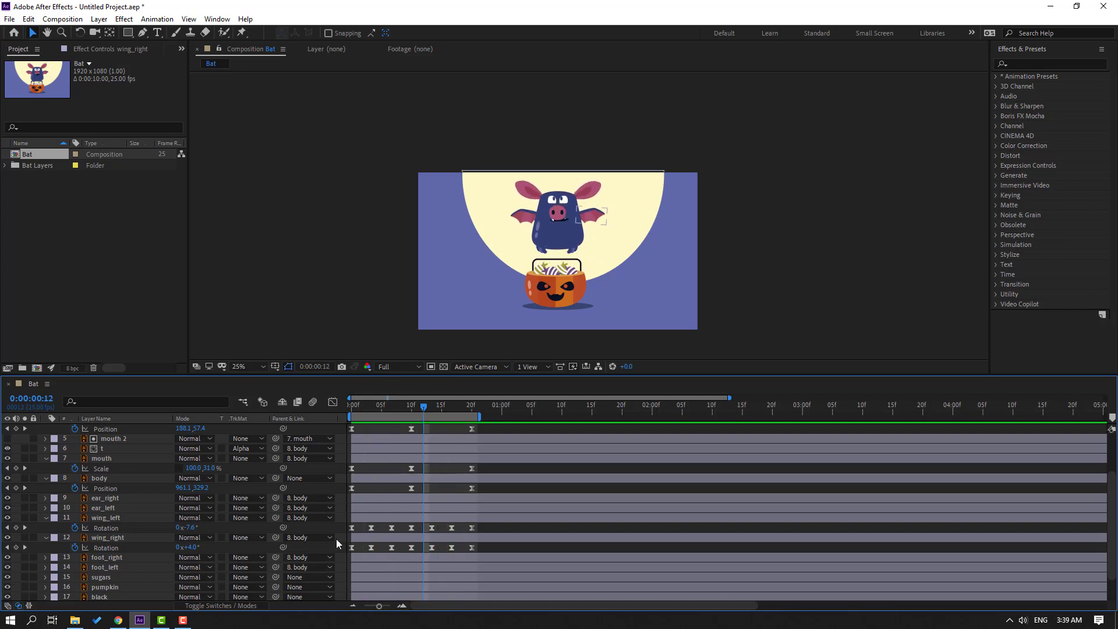
# - Enable motion blur on all layers and for the composition, and preview the animation
pyautogui.click(201, 606)
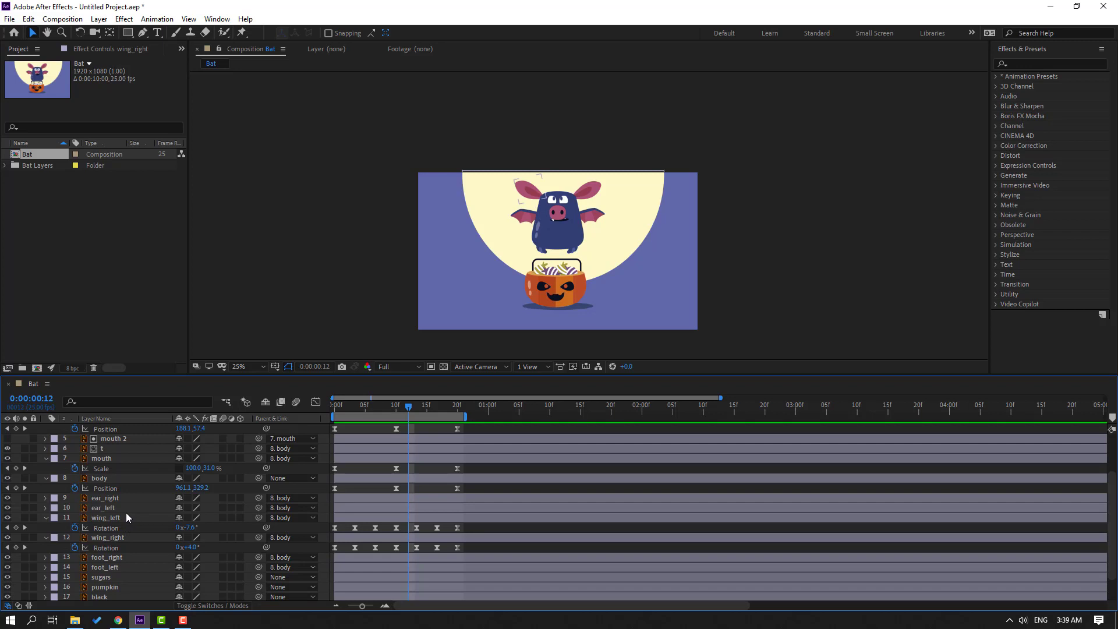
pyautogui.hotkey('ctrl', 'a')
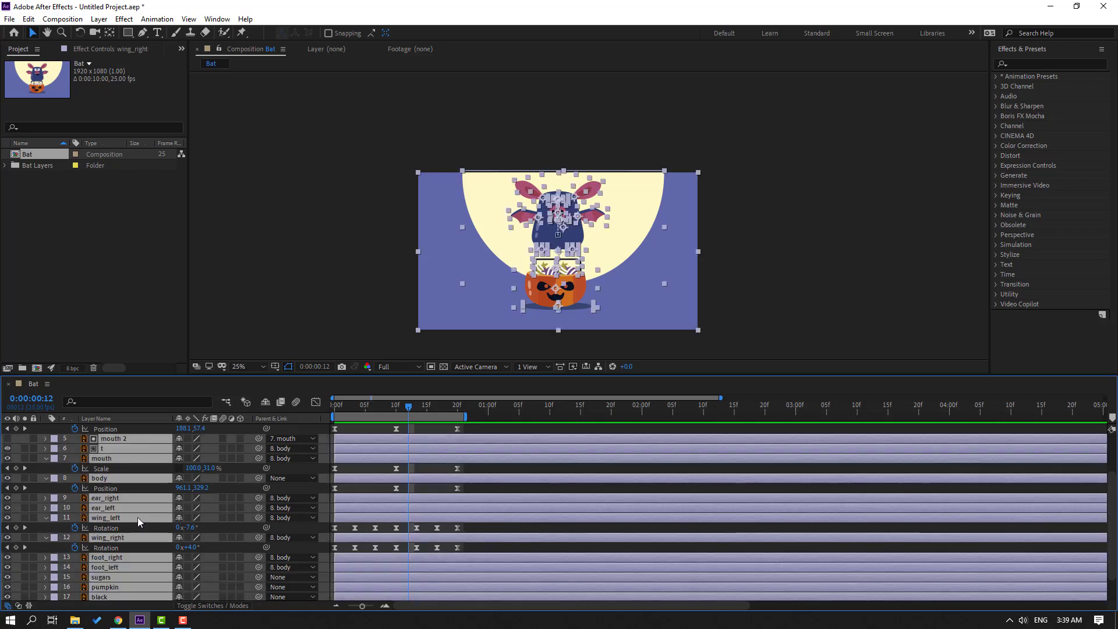
pyautogui.click(223, 438)
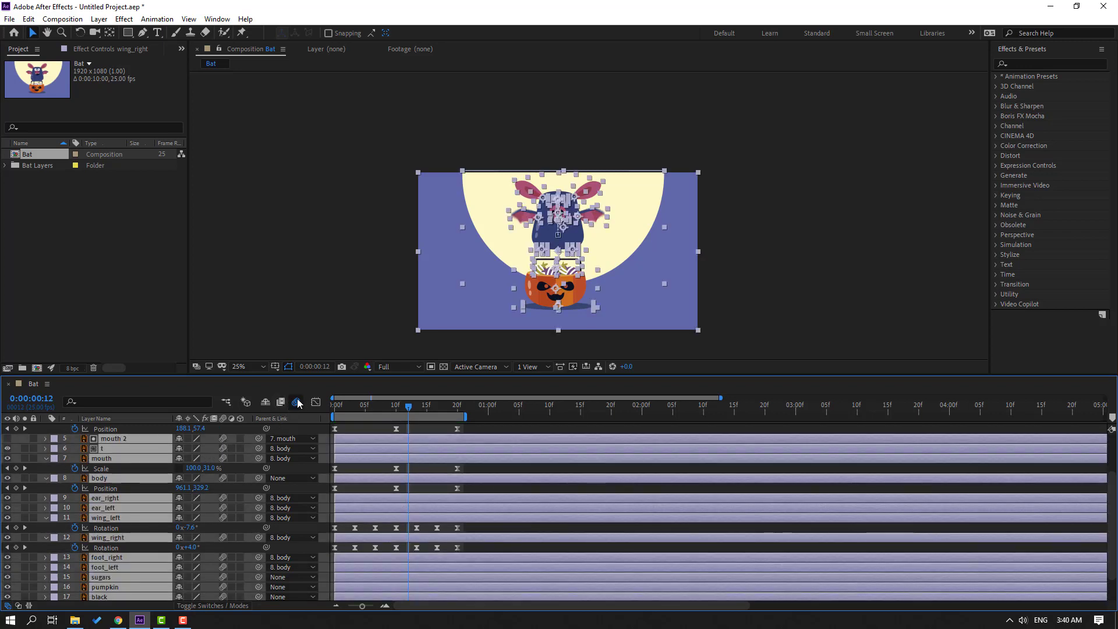
pyautogui.press('.')
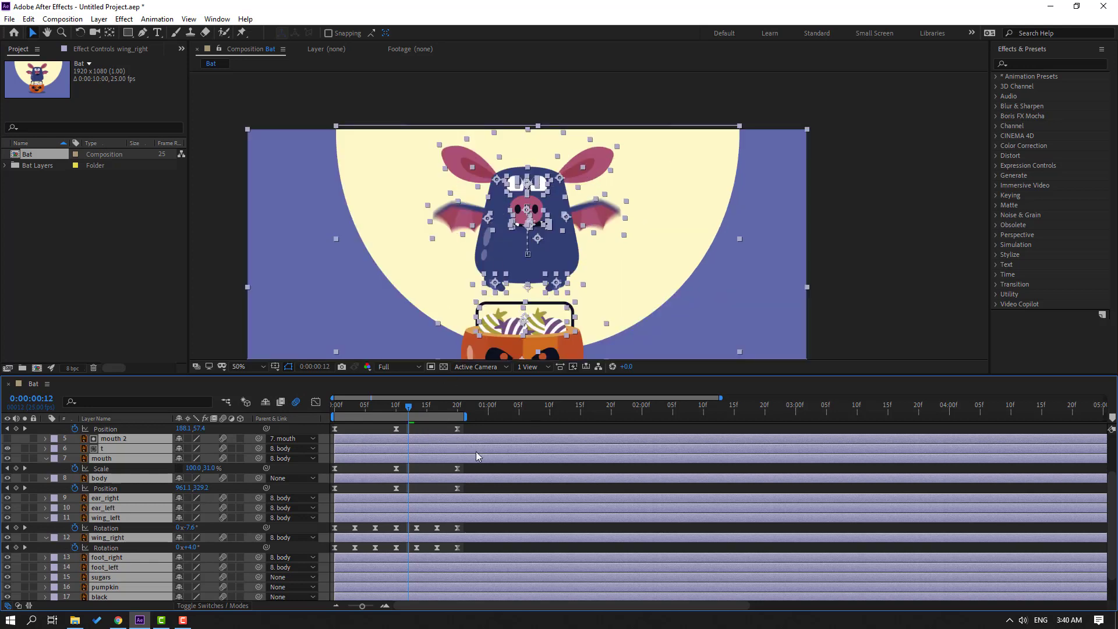
pyautogui.press('F2')
pyautogui.press('space')
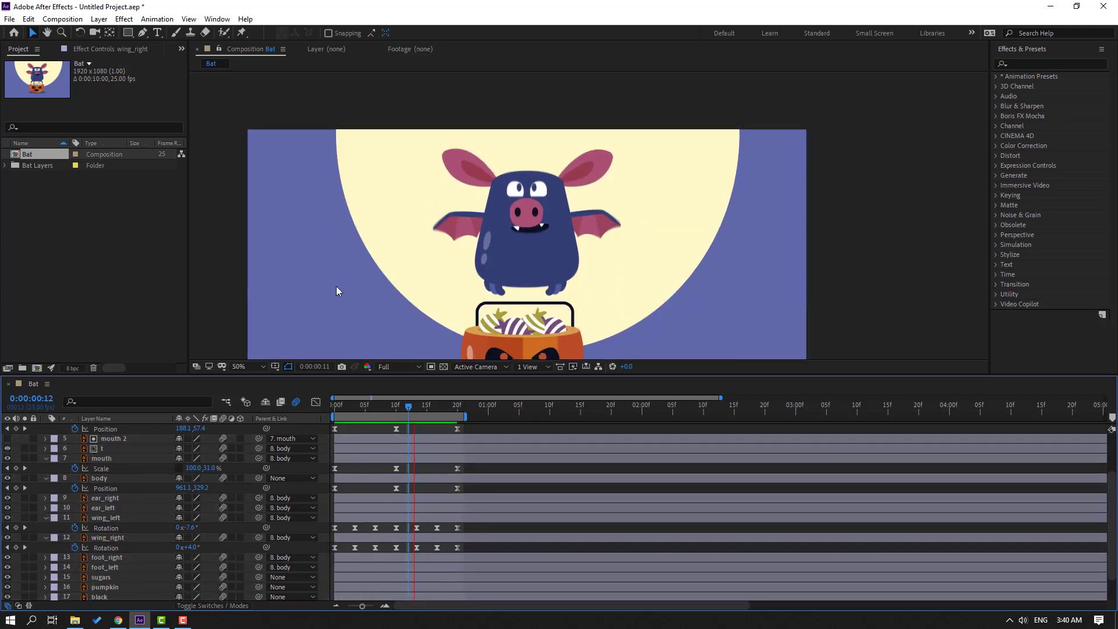
pyautogui.press(',')
pyautogui.press('space')
# - Collapse the keyframed properties of all layers and deselect the layers
pyautogui.scroll(3, 121, 482)
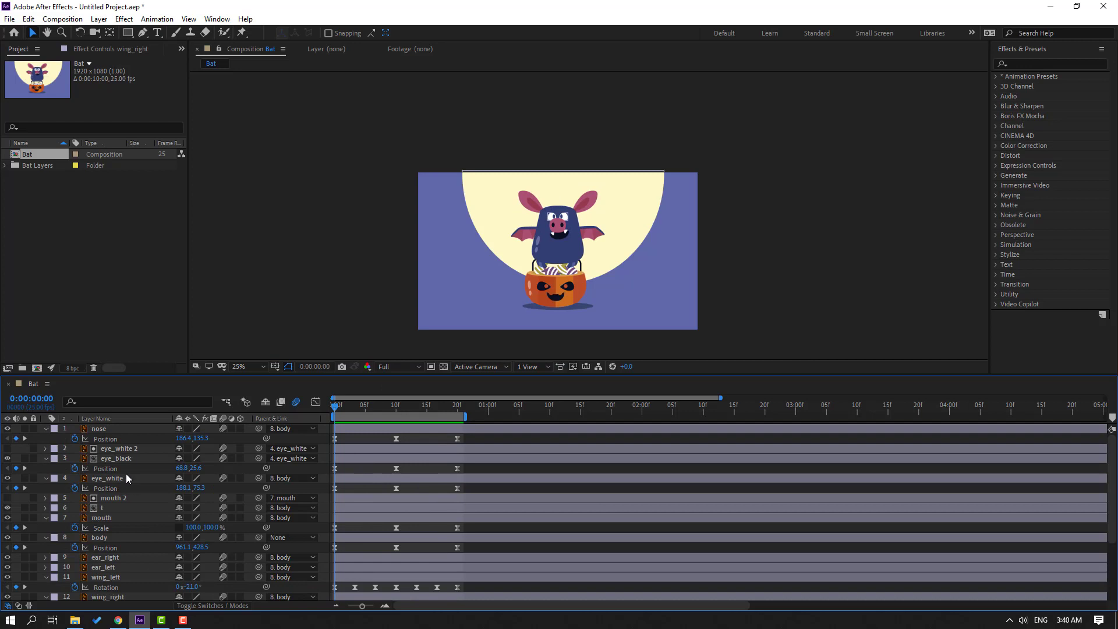
pyautogui.hotkey('ctrl', 'a')
pyautogui.press('u')
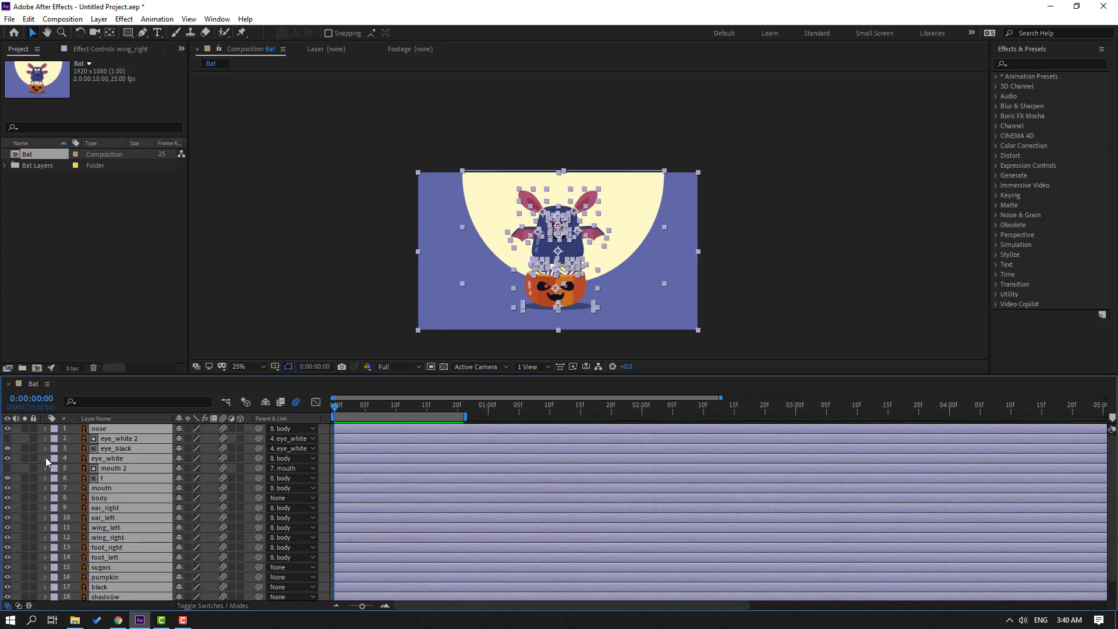
pyautogui.press('F2')
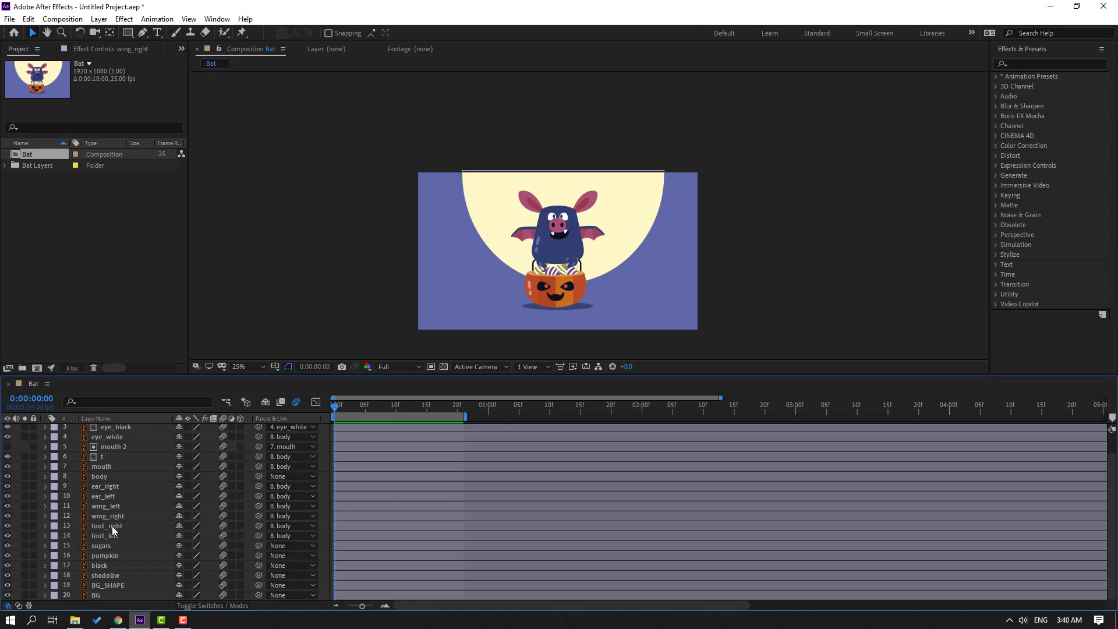
# - Solo the foot_right and foot_left layers
pyautogui.click(112, 526)
pyautogui.keyDown('ctrl'); pyautogui.click(115, 535); pyautogui.keyUp('ctrl')
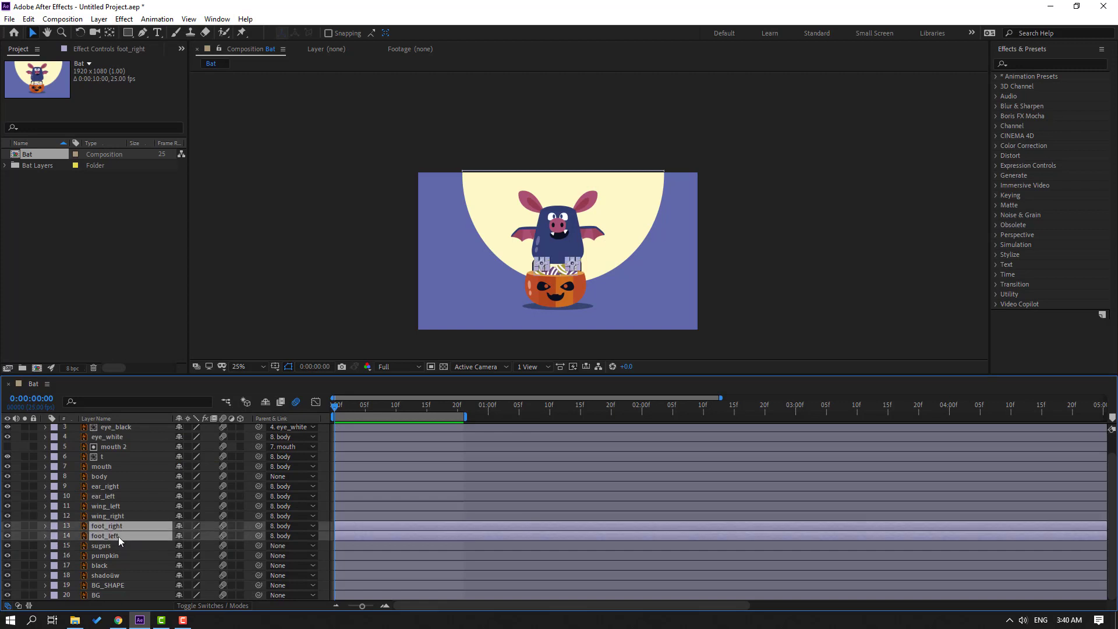
pyautogui.moveTo(24, 533); pyautogui.dragTo(25, 525)
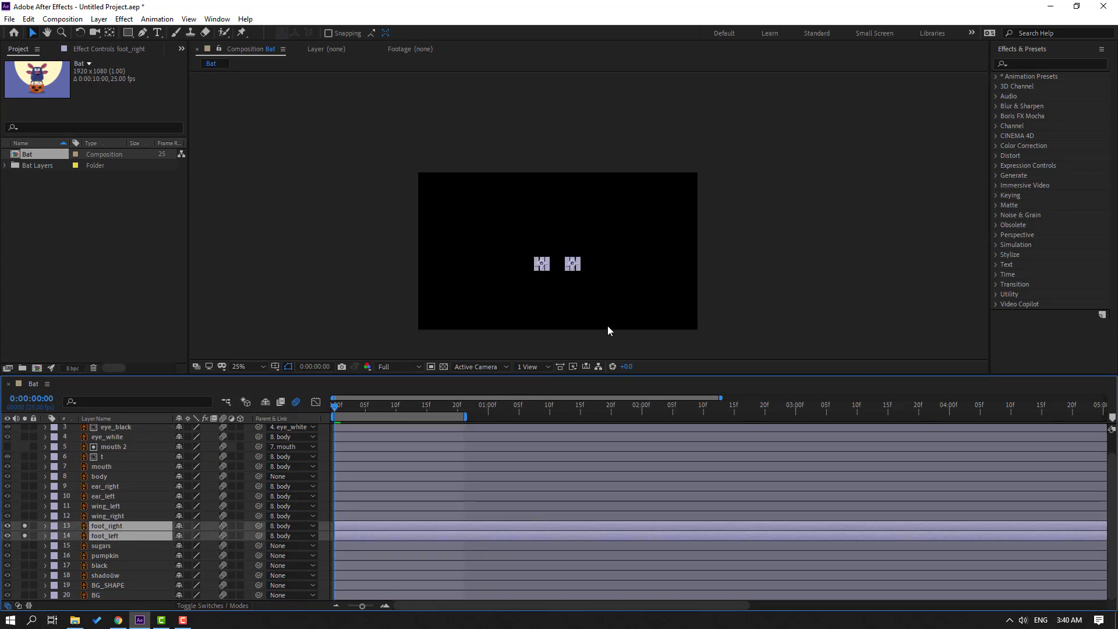
pyautogui.scroll(2, 603, 331)
pyautogui.moveTo(571, 343); pyautogui.dragTo(633, 177)
pyautogui.scroll(1, 617, 185)
# - Move foot_right's anchor point up and inward to the upper part of the foot, where it meets the body
pyautogui.click(596, 200)
pyautogui.click(584, 249)
pyautogui.click(109, 32)
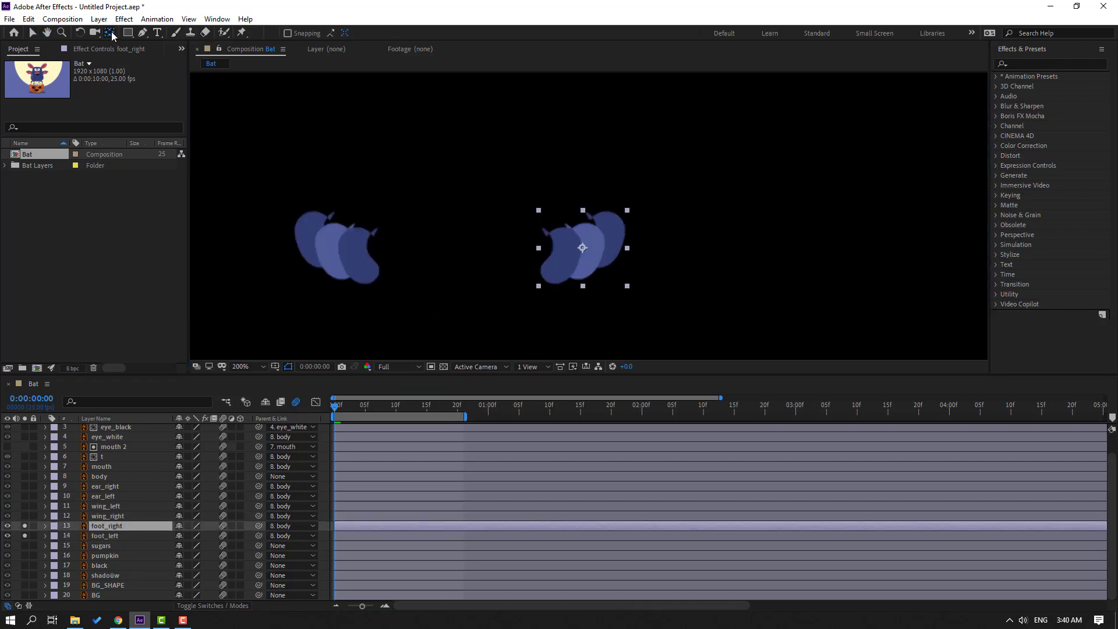
pyautogui.moveTo(582, 247); pyautogui.dragTo(573, 227)
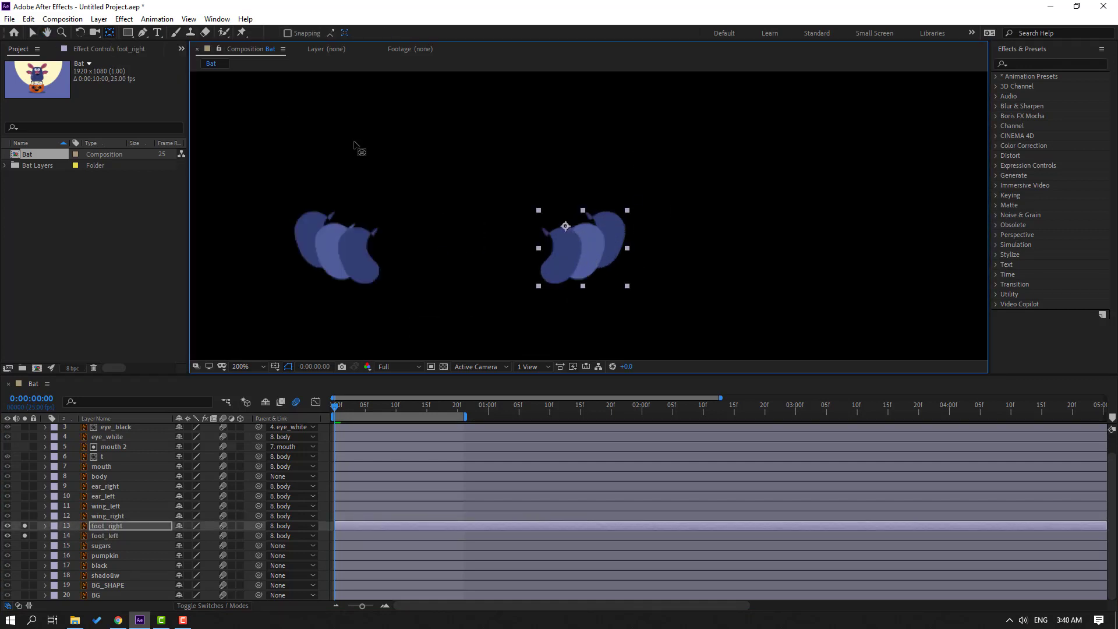
pyautogui.click(34, 33)
# - Move foot_left's anchor point up and inward to the upper part of the foot, and turn off solo for both feet
pyautogui.click(326, 237)
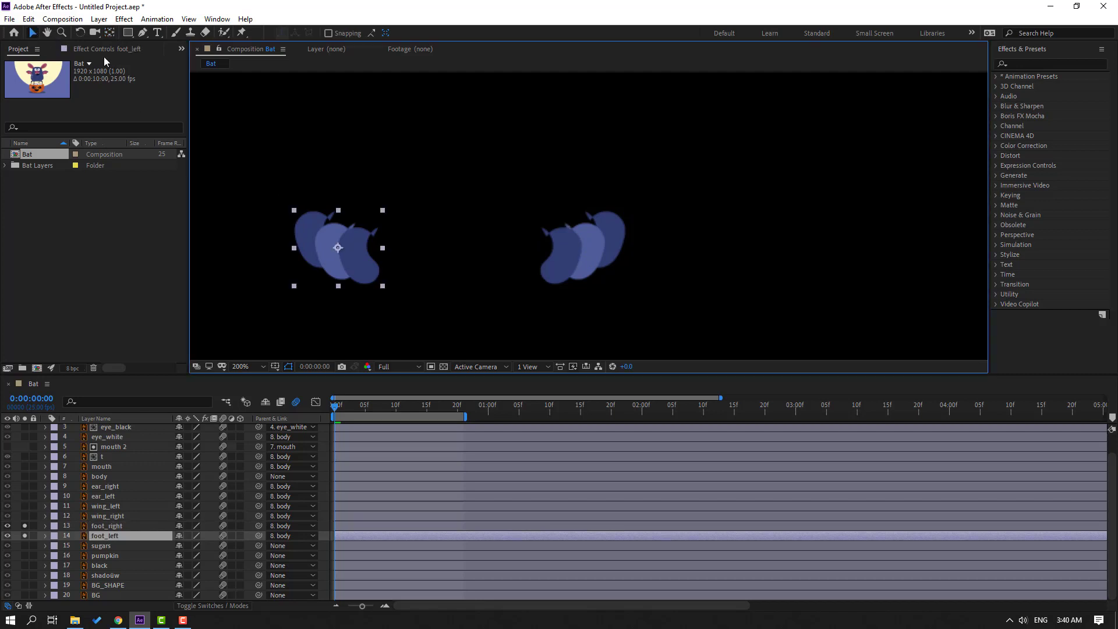
pyautogui.click(110, 32)
pyautogui.moveTo(337, 247); pyautogui.dragTo(350, 230)
pyautogui.click(35, 34)
pyautogui.moveTo(25, 527); pyautogui.dragTo(23, 537)
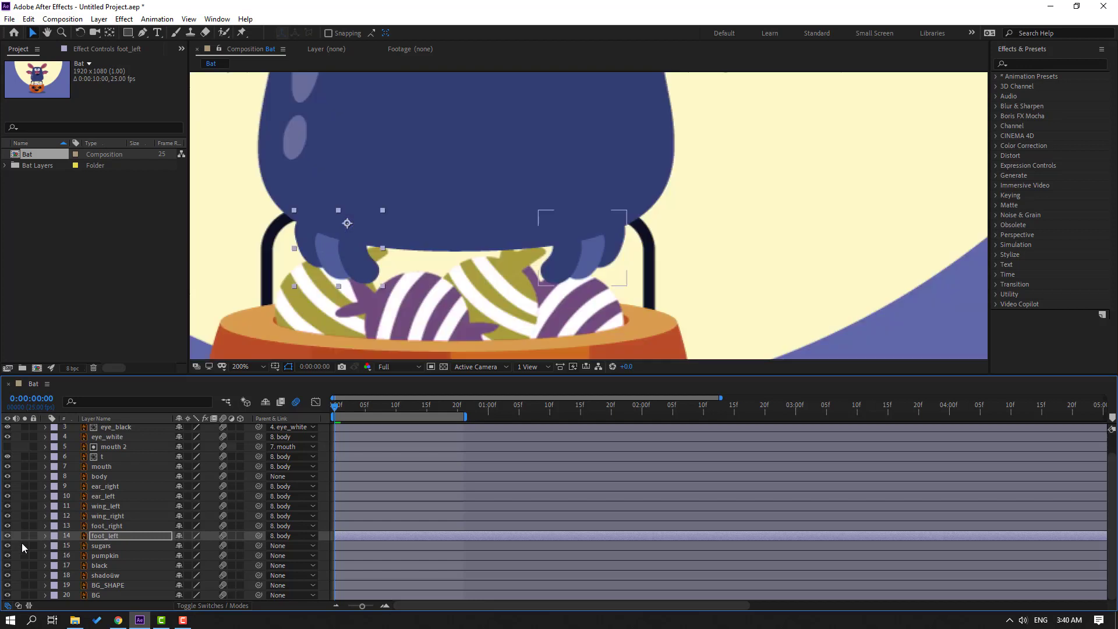
# - Show body's Position keyframes as a timing reference and start Rotation keyframes on foot_right and foot_left at frame 0
pyautogui.click(100, 477)
pyautogui.press('p')
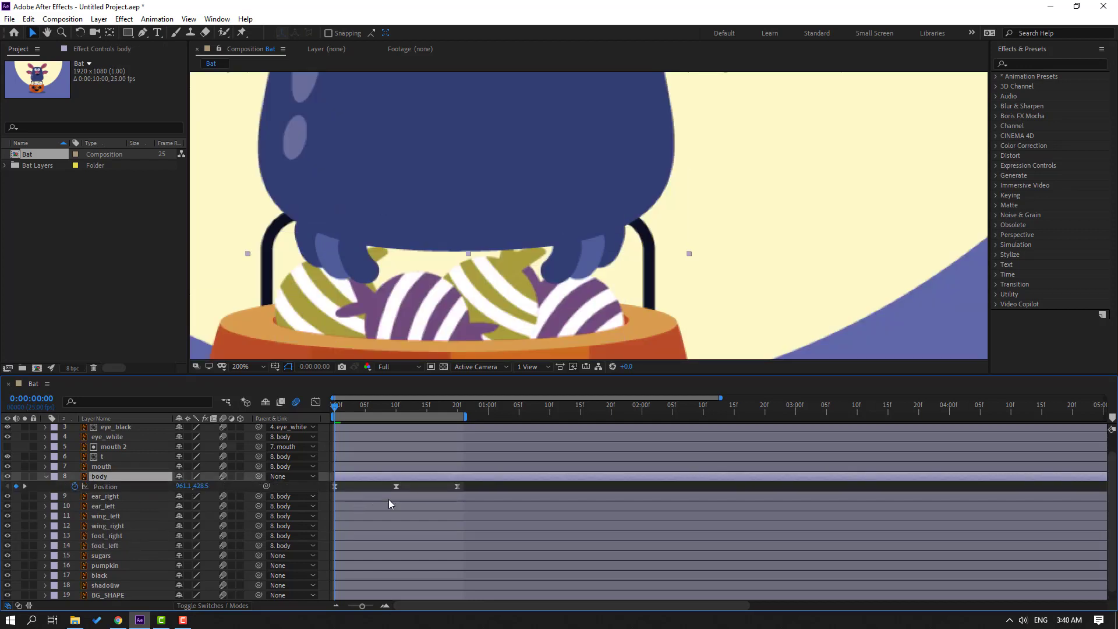
pyautogui.click(120, 536)
pyautogui.keyDown('shift'); pyautogui.click(117, 547); pyautogui.keyUp('shift')
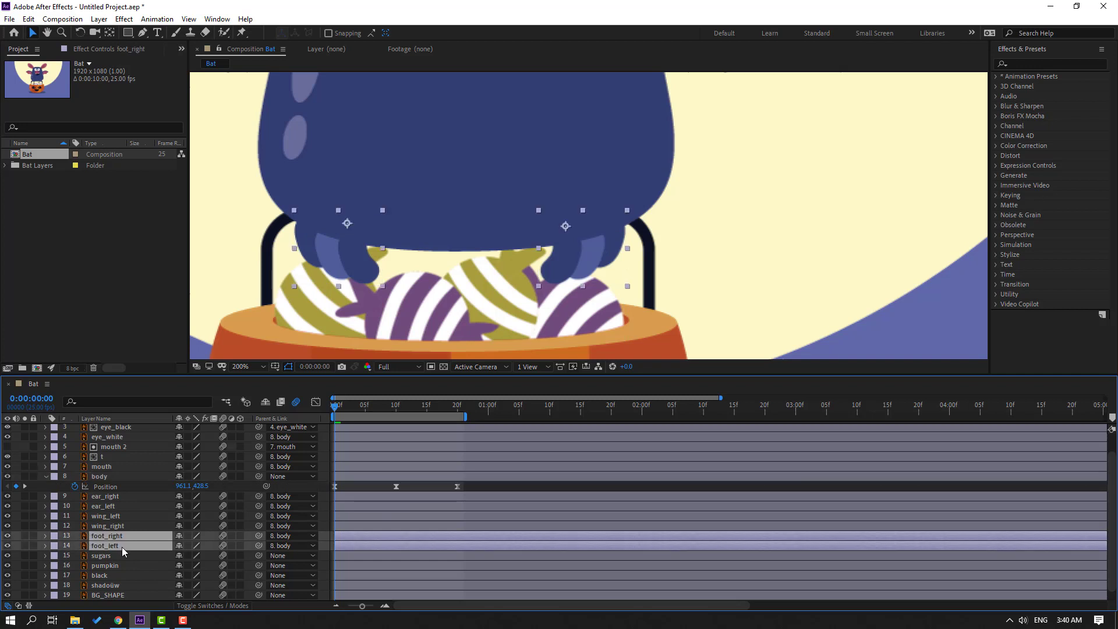
pyautogui.press('r')
pyautogui.moveTo(75, 517); pyautogui.dragTo(76, 535)
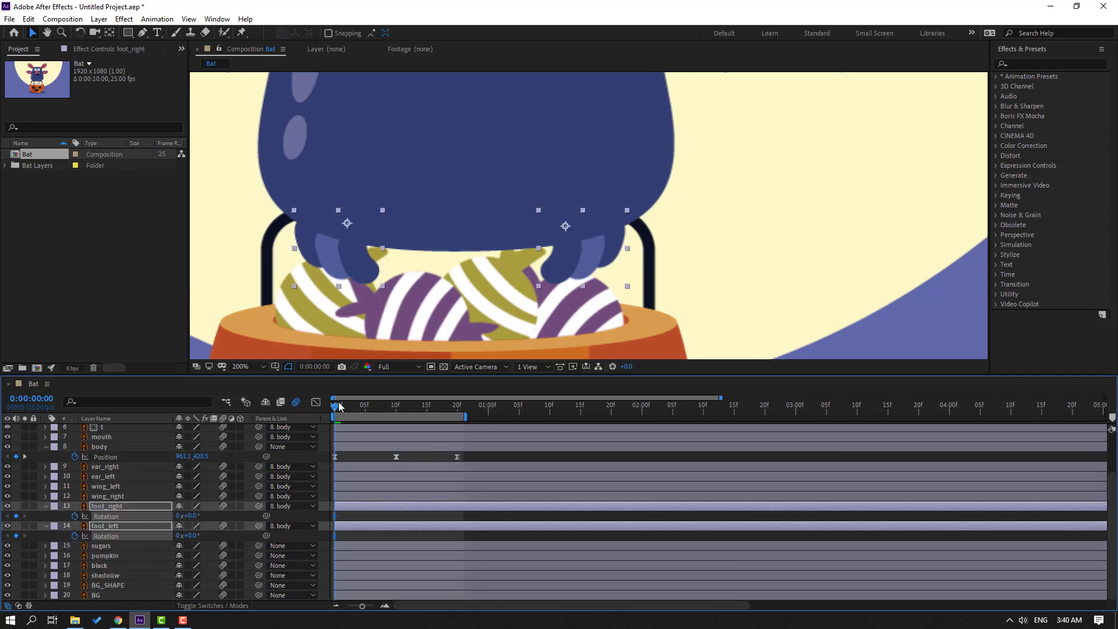
# - Keyframe foot_right's Rotation at -11° and foot_left's at 9° on frame 0, and at 5° and -4° on frame 10
pyautogui.click(353, 519)
pyautogui.moveTo(191, 516); pyautogui.dragTo(193, 535)
pyautogui.moveTo(344, 406); pyautogui.dragTo(396, 408)
pyautogui.moveTo(188, 516)
pyautogui.mouseDown()
pyautogui.moveTo(185, 536)
pyautogui.moveTo(205, 516)
pyautogui.mouseUp()
# - Copy the frame 0 Rotation keyframes of foot_right and foot_left to frame 20 to close the loop
pyautogui.moveTo(369, 403); pyautogui.dragTo(457, 408)
pyautogui.moveTo(358, 515); pyautogui.dragTo(324, 543)
pyautogui.hotkey('ctrl', 'c')
pyautogui.hotkey('ctrl', 'v')
pyautogui.hotkey('ctrl', 'c')
pyautogui.hotkey('ctrl', 'v')
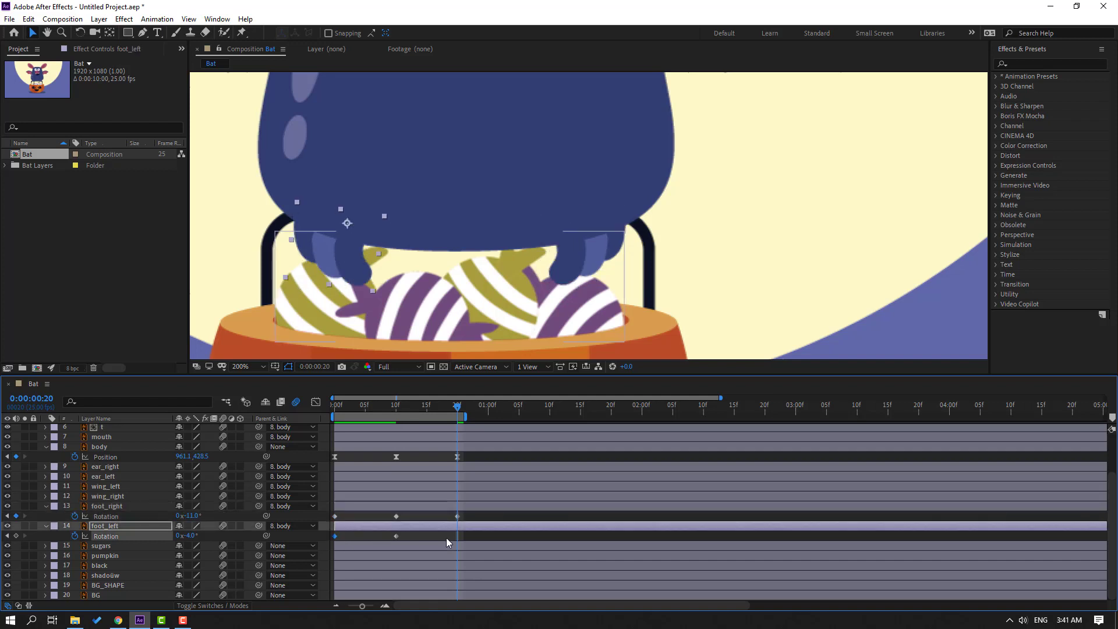
# - Apply Easy Ease to all Rotation keyframes of both feet, preview the motion and return to frame 0
pyautogui.moveTo(476, 515); pyautogui.dragTo(406, 543)
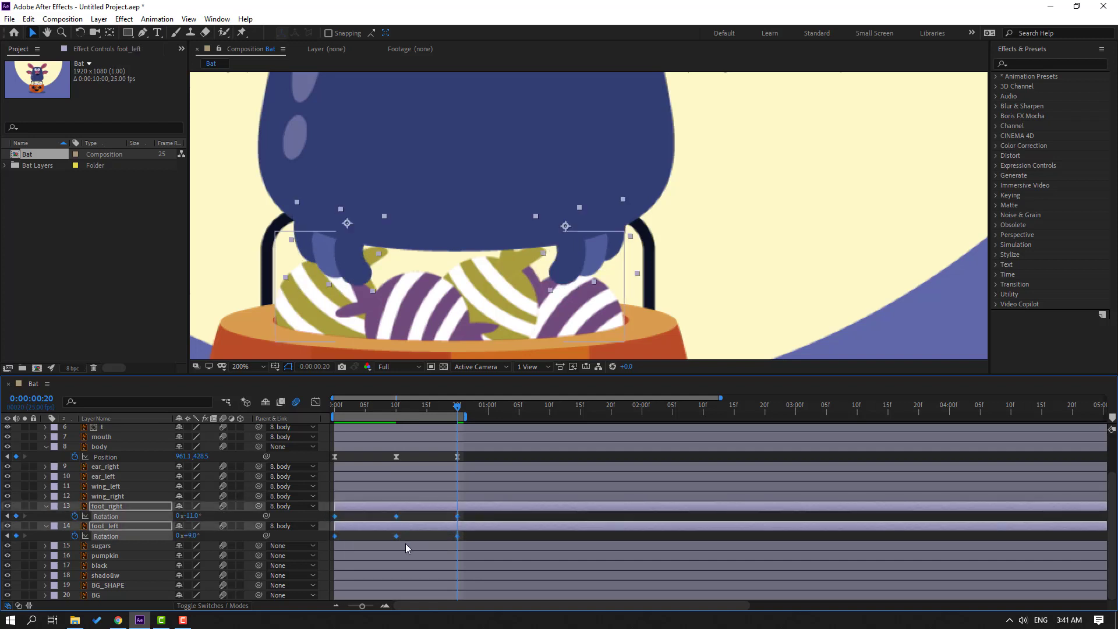
pyautogui.rightClick(458, 537)
pyautogui.moveTo(512, 526)
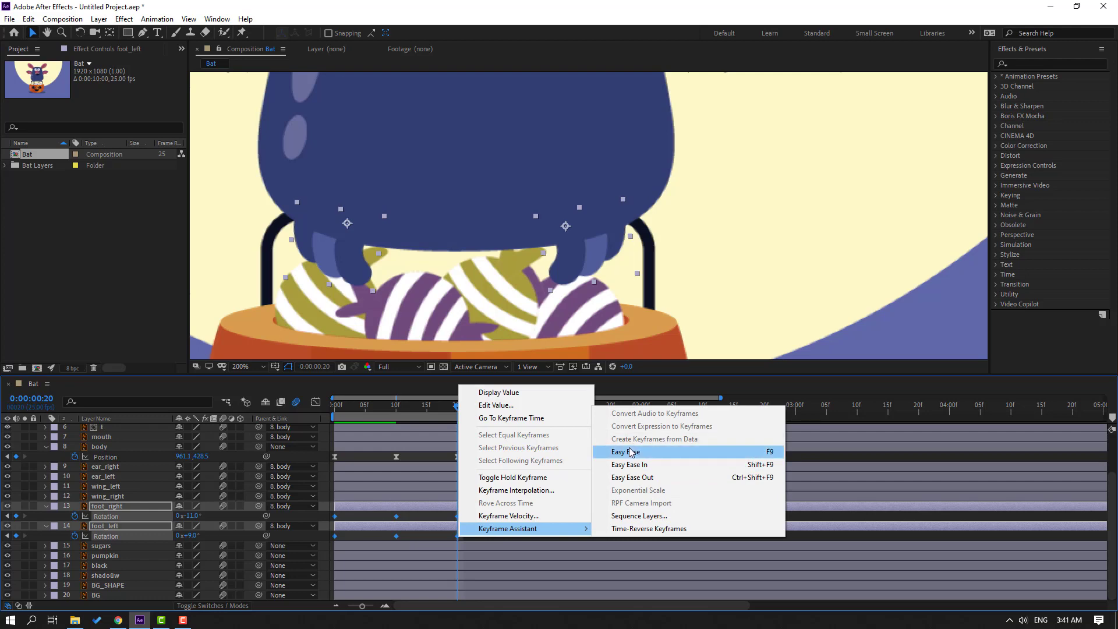
pyautogui.click(675, 449)
pyautogui.scroll(-6, 571, 316)
pyautogui.press('space')
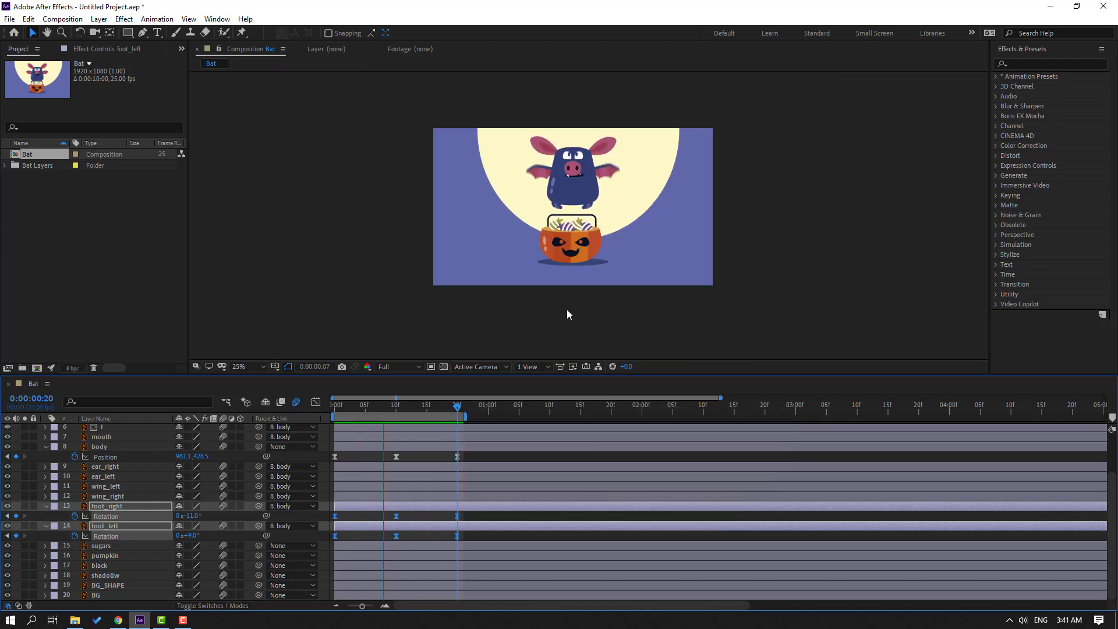
pyautogui.scroll(2, 565, 309)
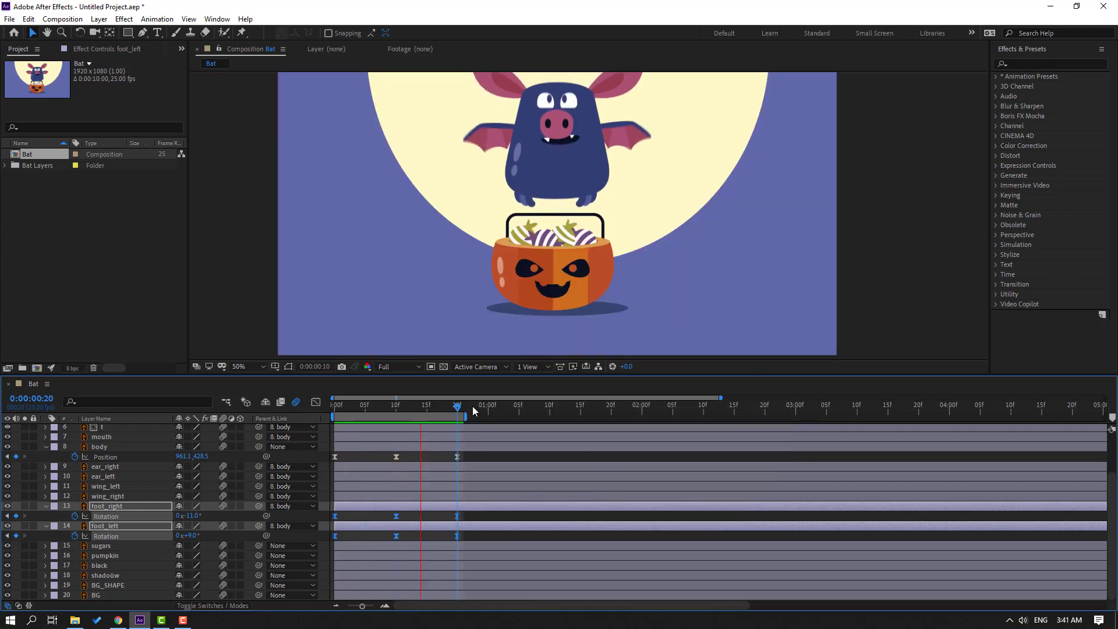
pyautogui.press('space')
pyautogui.press('Home')
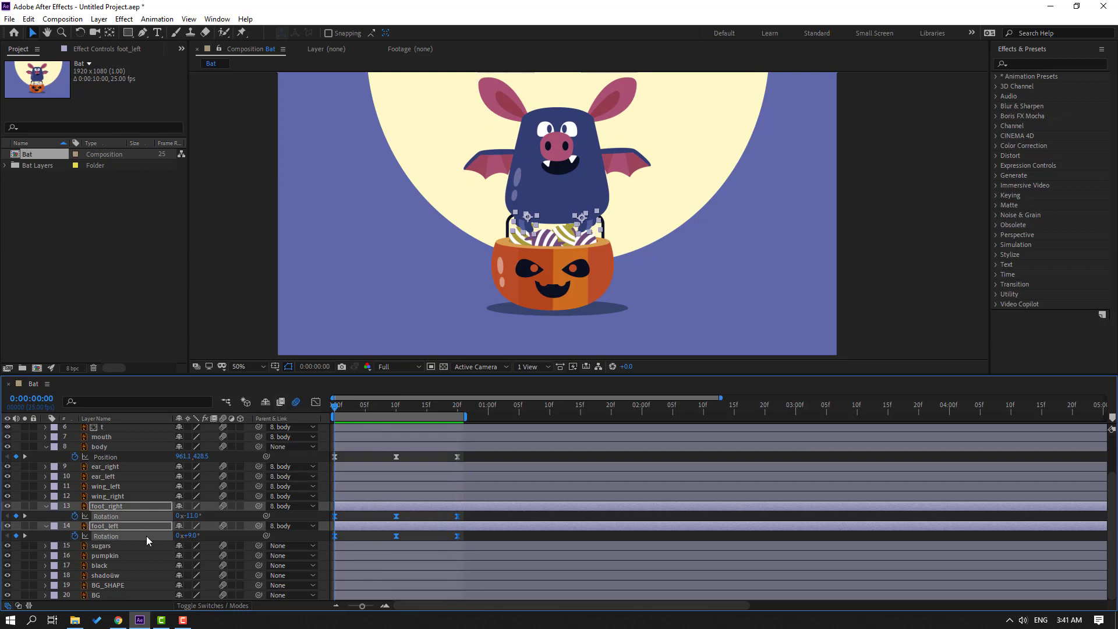
# - Parent the sugars layer to pumpkin and the pumpkin layer to black
pyautogui.click(77, 548)
pyautogui.click(8, 546)
pyautogui.click(7, 546)
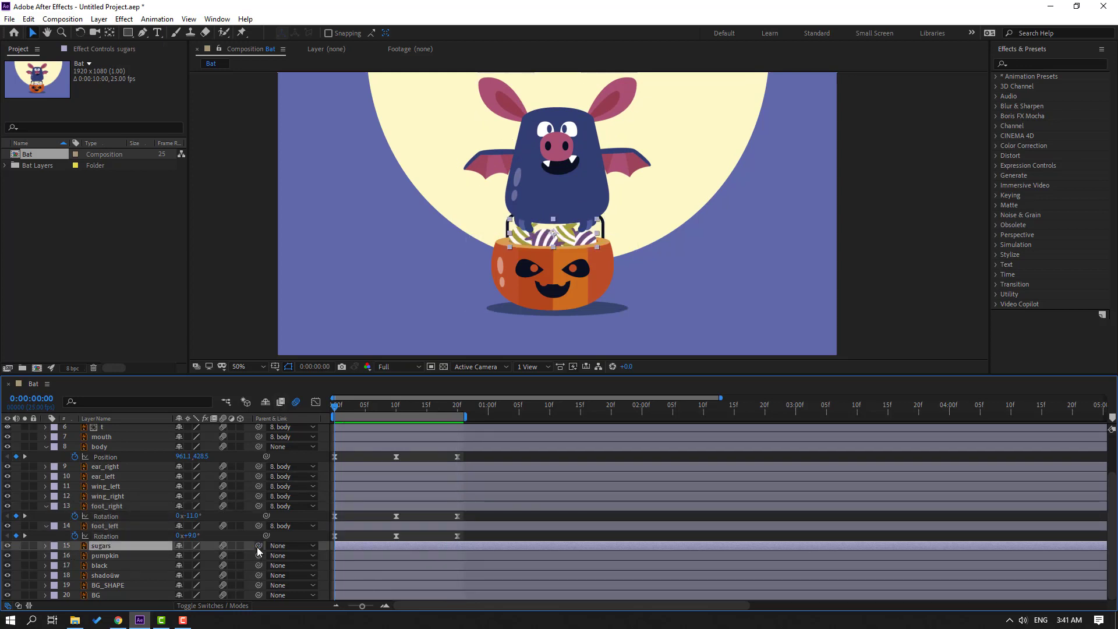
pyautogui.moveTo(258, 546); pyautogui.dragTo(103, 555)
pyautogui.click(104, 555)
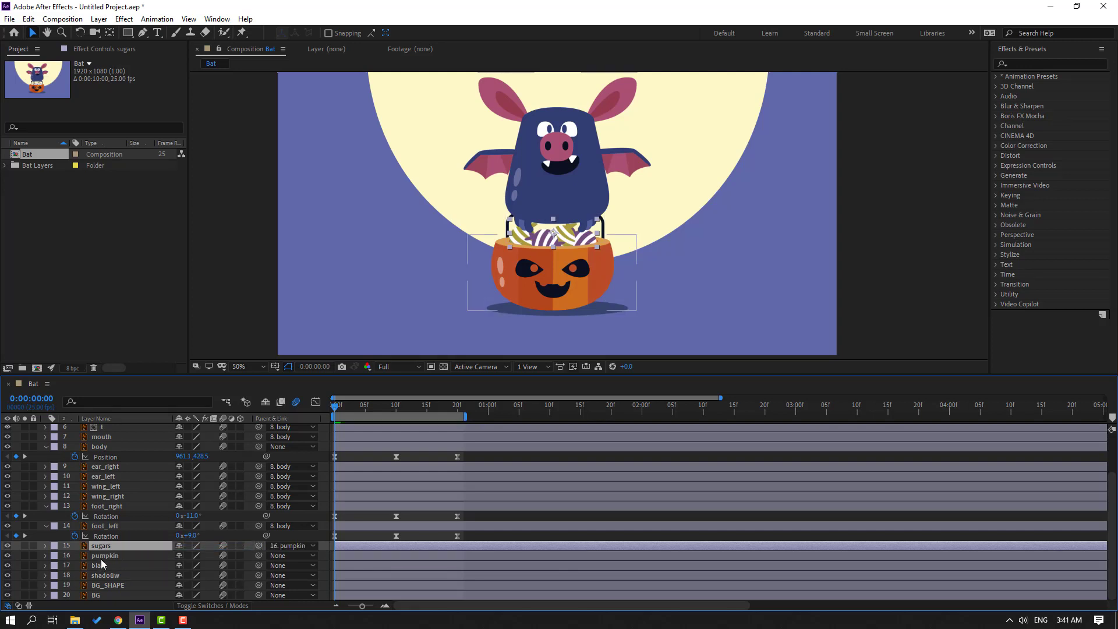
pyautogui.click(8, 556)
pyautogui.click(7, 556)
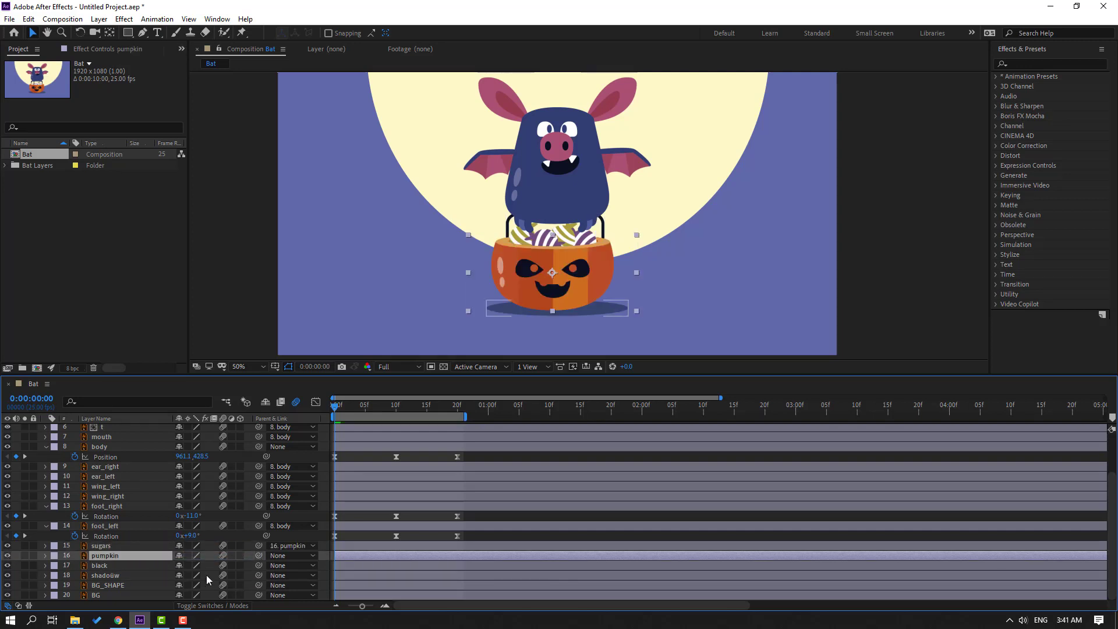
pyautogui.moveTo(202, 559); pyautogui.dragTo(175, 566)
pyautogui.click(53, 569)
pyautogui.click(7, 566)
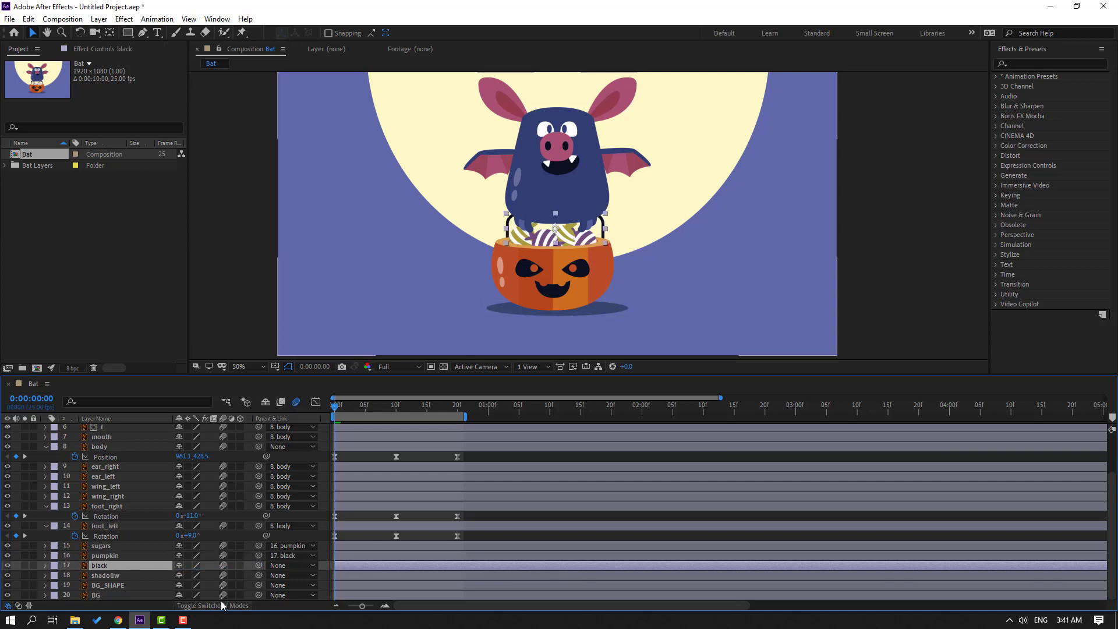
# - Parent the black handle layer to body and preview the basket following the bat
pyautogui.moveTo(259, 565); pyautogui.dragTo(100, 446)
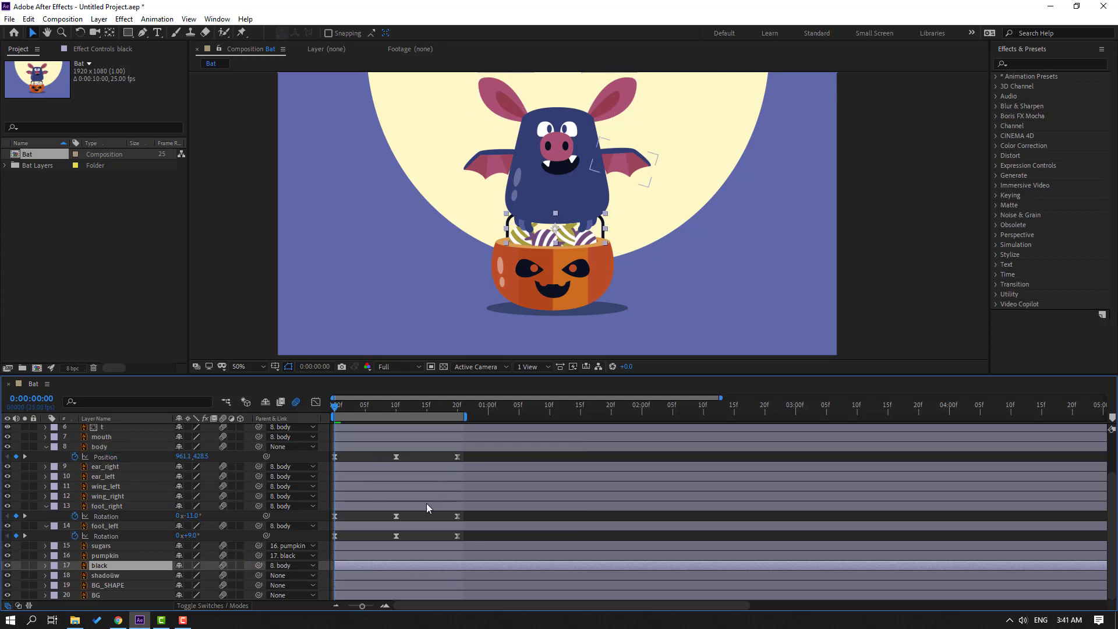
pyautogui.press('space')
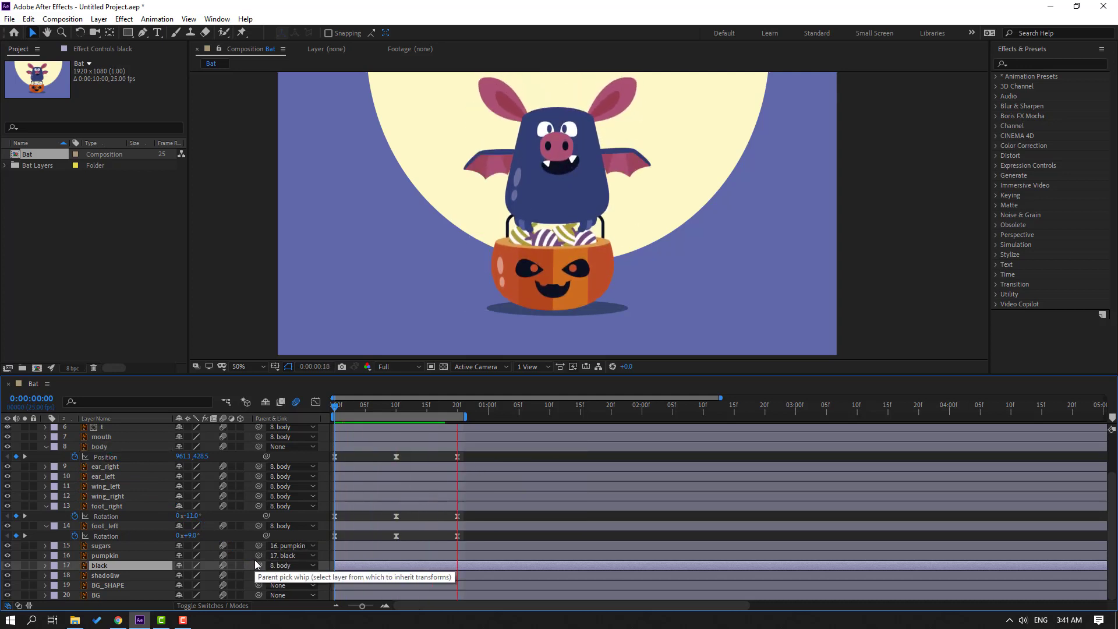
pyautogui.press('space')
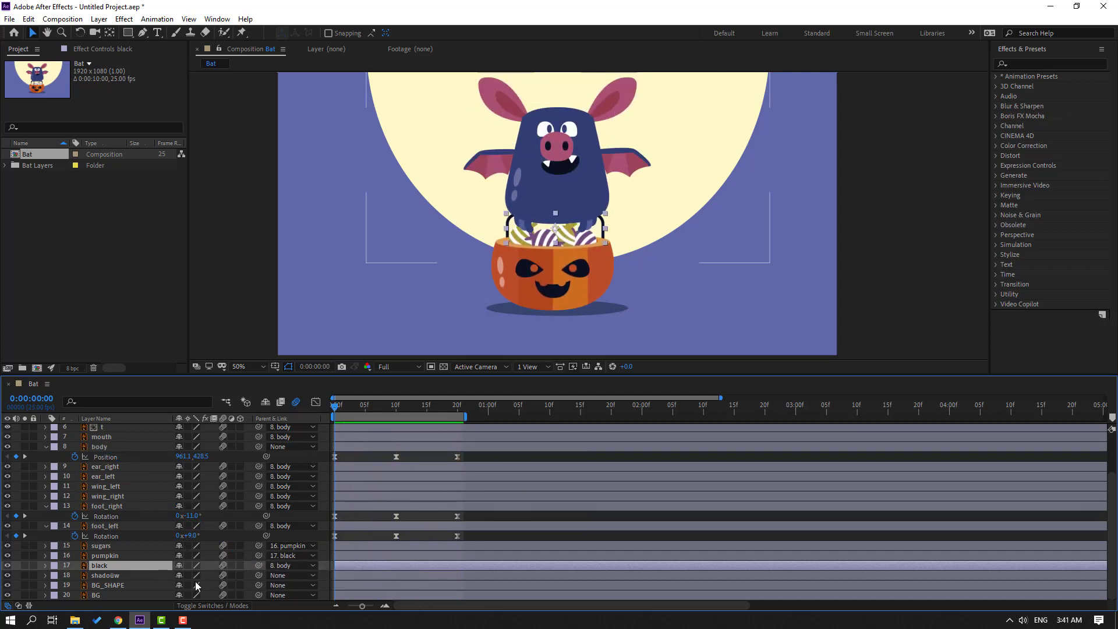
# - Lower the basket by setting black's vertical Position to 462.9, and preview the animation
pyautogui.press('p')
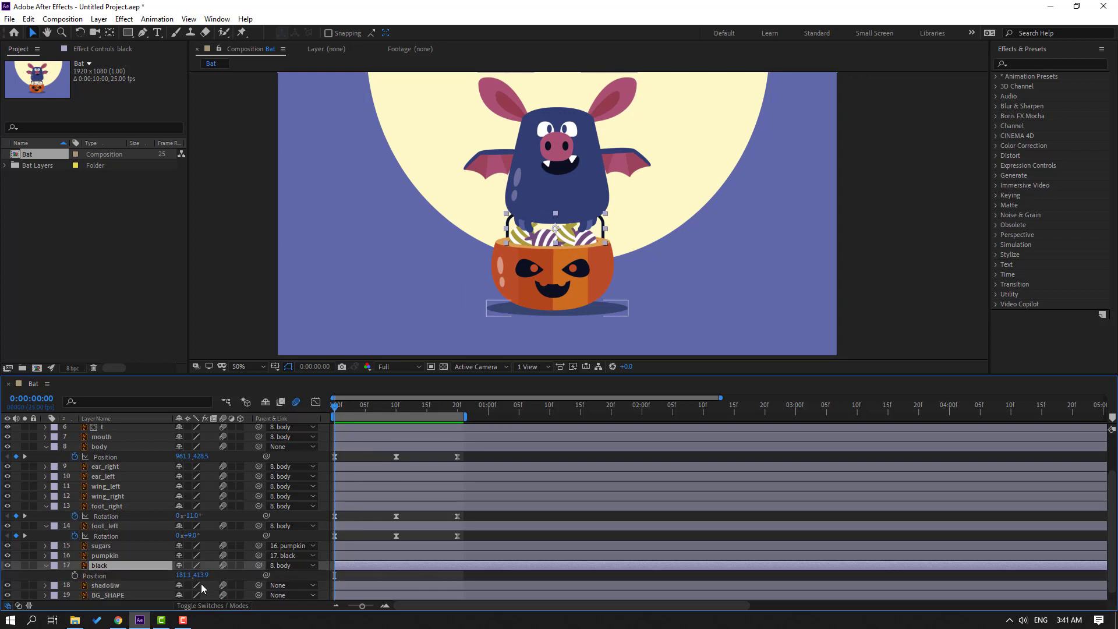
pyautogui.moveTo(200, 575); pyautogui.dragTo(237, 561)
pyautogui.press('space')
pyautogui.press('space')
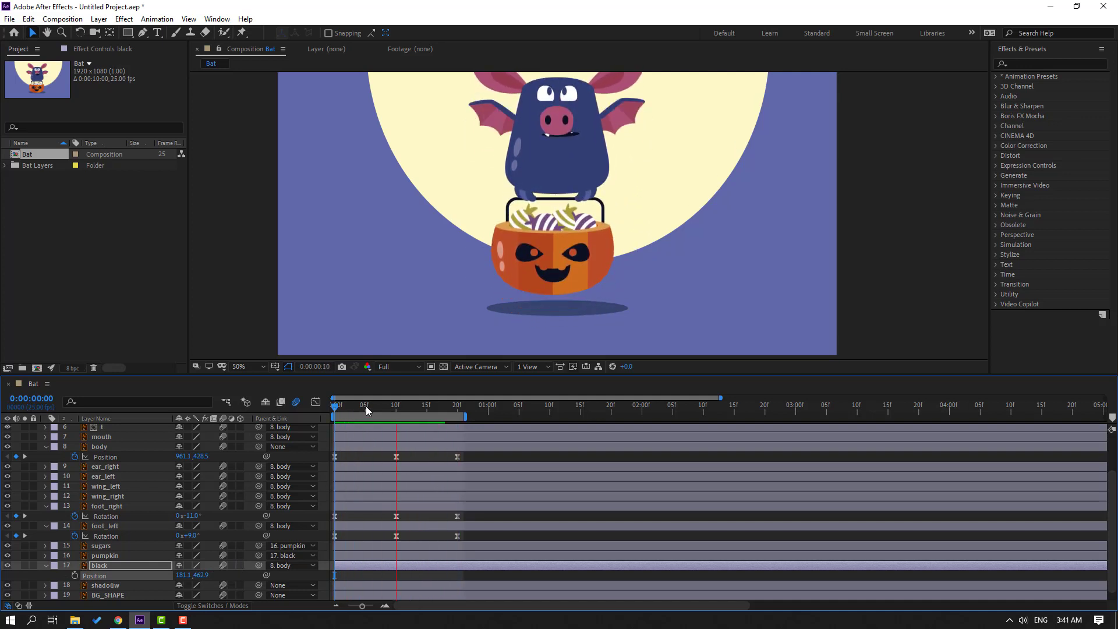
# - Move the shadow layer down beneath the lowered pumpkin basket and preview the animation
pyautogui.click(119, 585)
pyautogui.hotkey('shift', 'Down')
pyautogui.hotkey('shift', 'Down')
pyautogui.hotkey('shift', 'Down')
pyautogui.hotkey('shift', 'Down')
pyautogui.hotkey('shift', 'Down')
pyautogui.hotkey('shift', 'Down')
pyautogui.press('space')
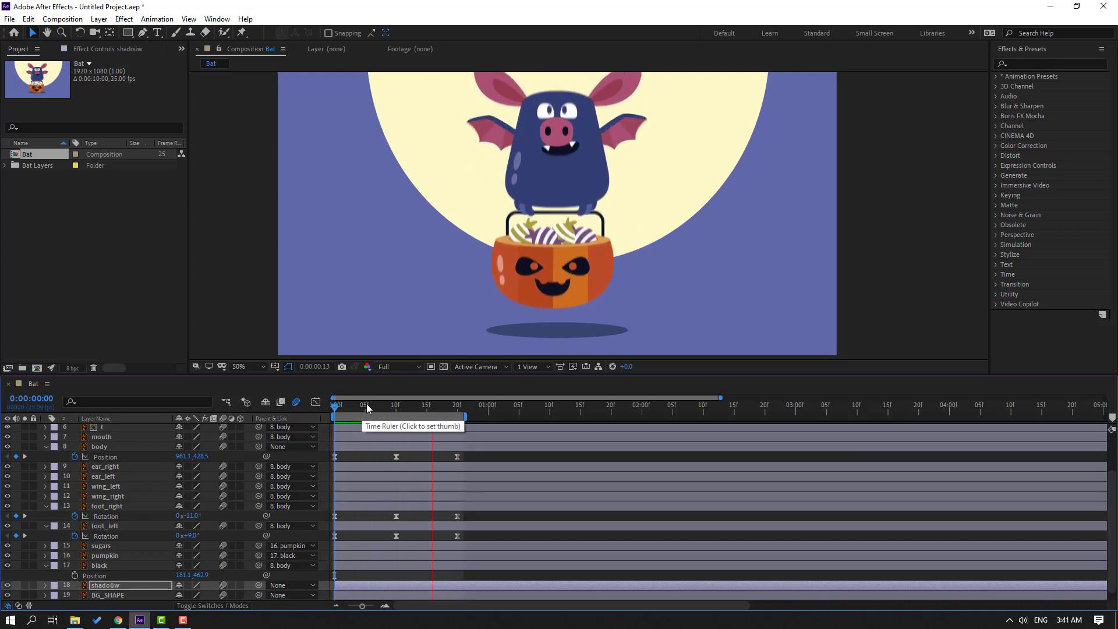
pyautogui.press('space')
# - Move black's anchor point up to the top centre of the basket handle, between the bat's feet
pyautogui.click(108, 568)
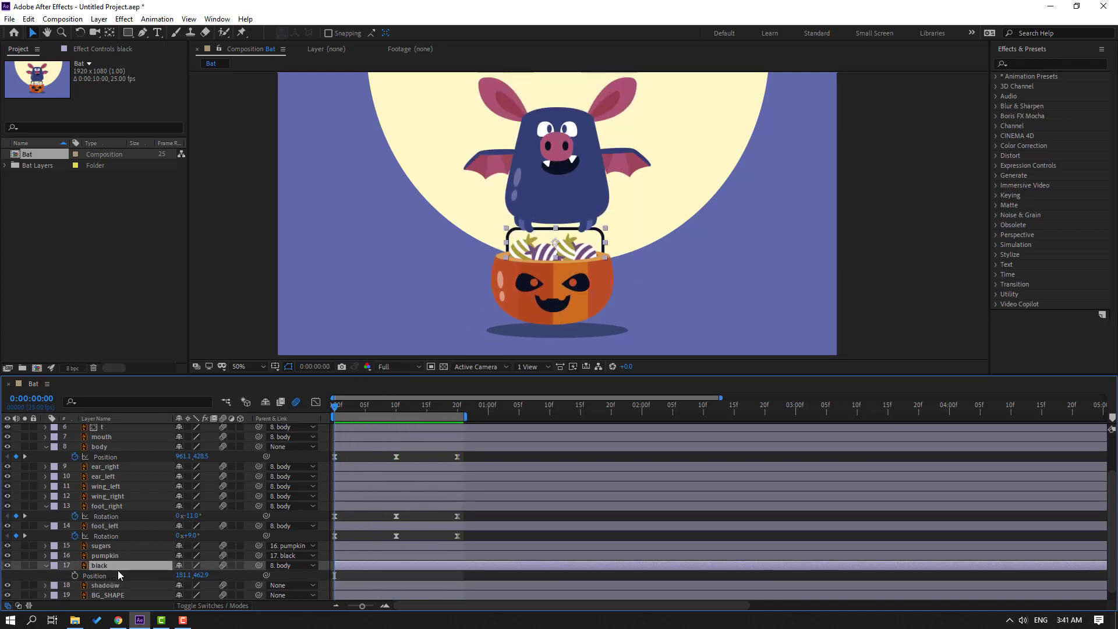
pyautogui.scroll(4, 550, 241)
pyautogui.moveTo(550, 241); pyautogui.dragTo(581, 189)
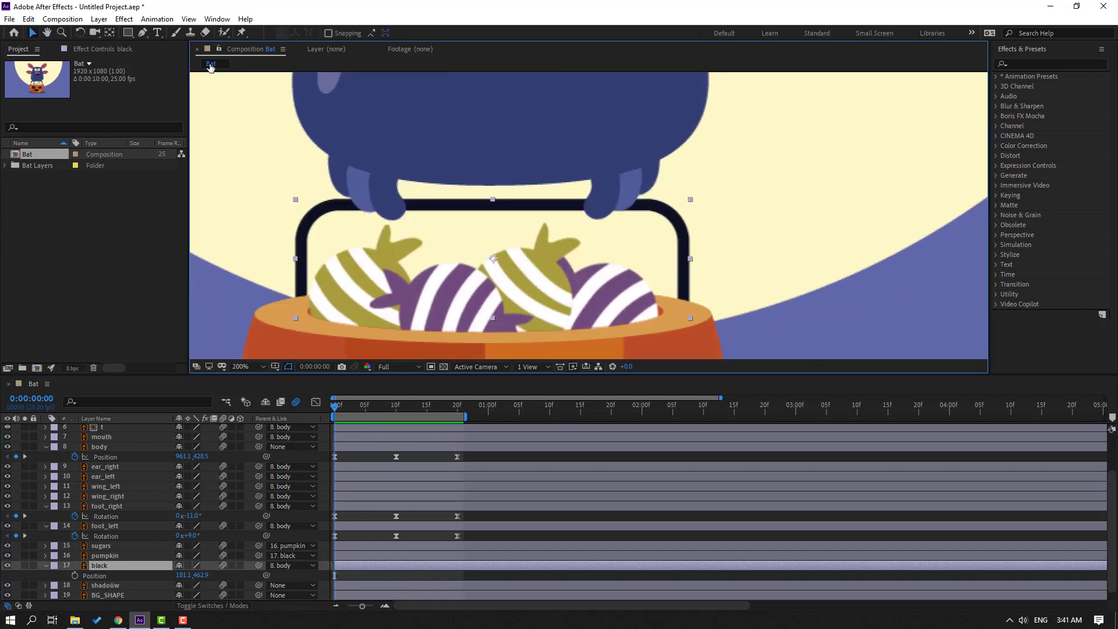
pyautogui.click(109, 34)
pyautogui.moveTo(493, 261); pyautogui.dragTo(493, 233)
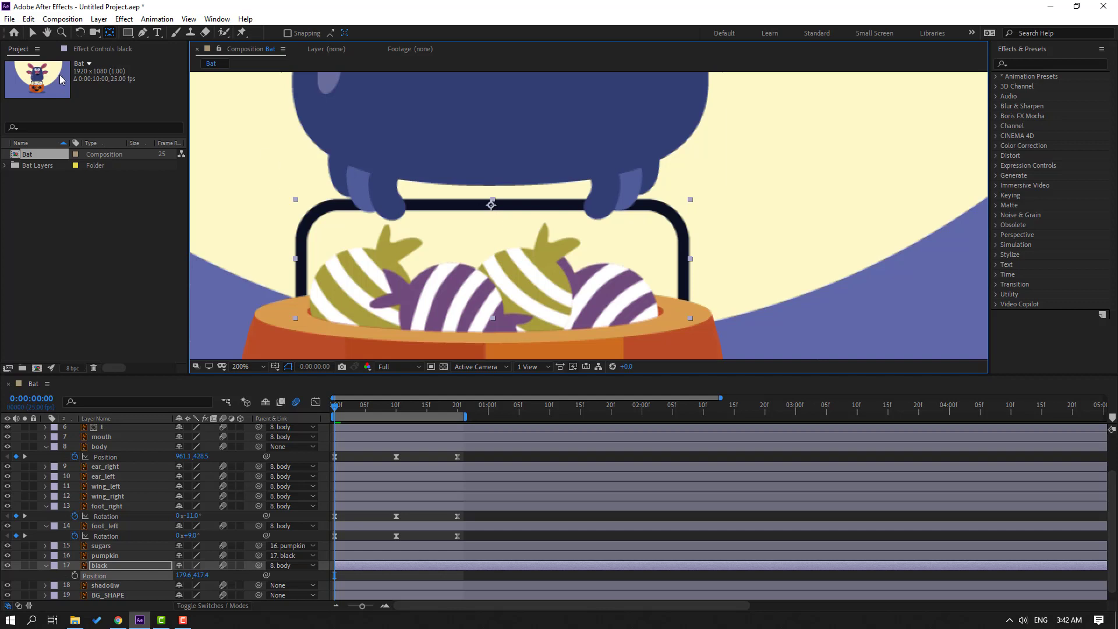
pyautogui.click(33, 34)
pyautogui.scroll(-3, 435, 179)
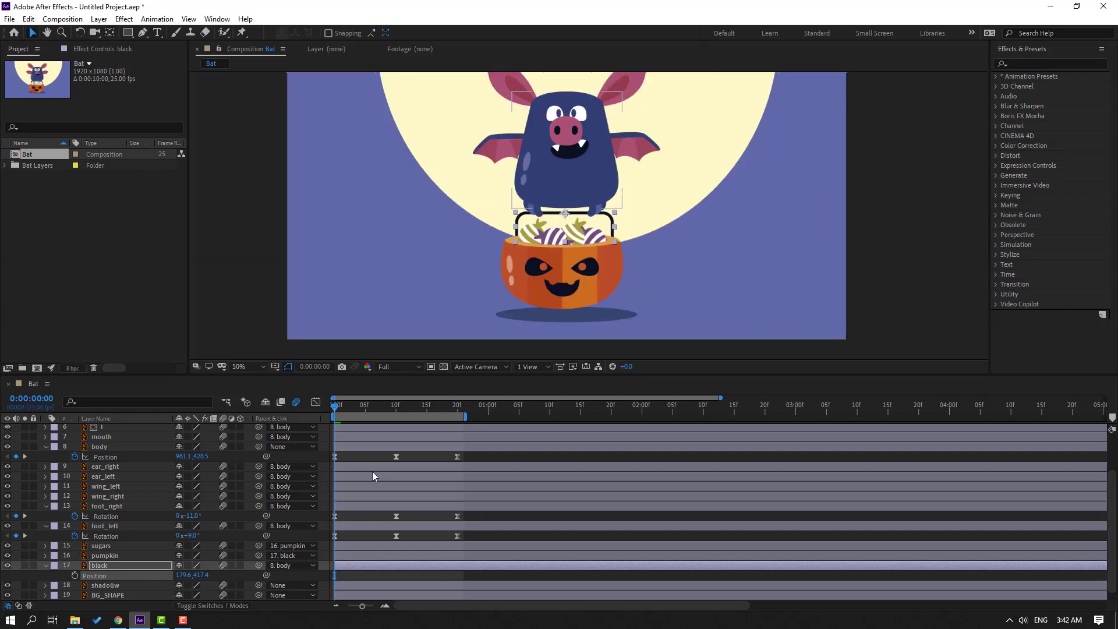
# - Keyframe black's Rotation at 3° on frame 0 and nudge the basket slightly up toward the feet
pyautogui.press('r')
pyautogui.scroll(2, 501, 338)
pyautogui.scroll(-1, 501, 336)
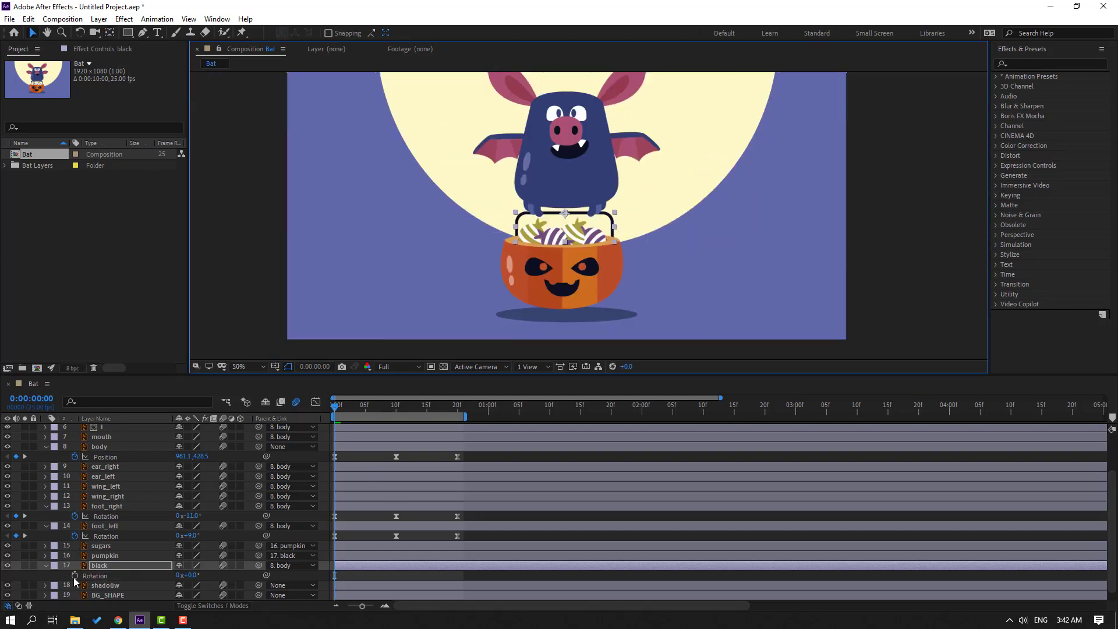
pyautogui.hotkey('alt', 'shift', 'r')
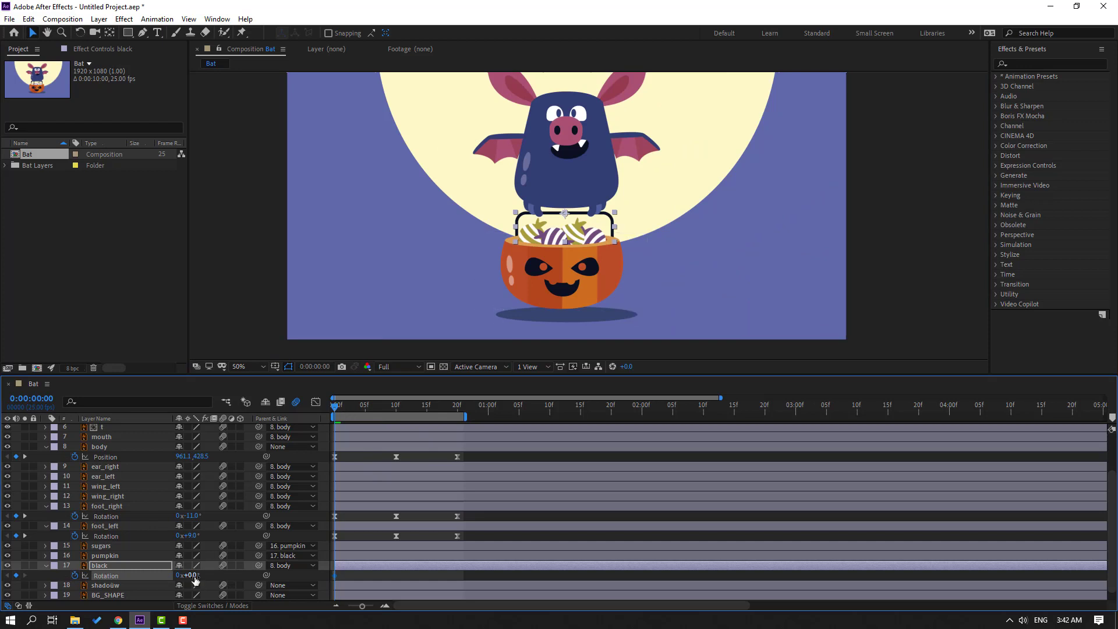
pyautogui.write('3')
pyautogui.press('Return')
pyautogui.press('.')
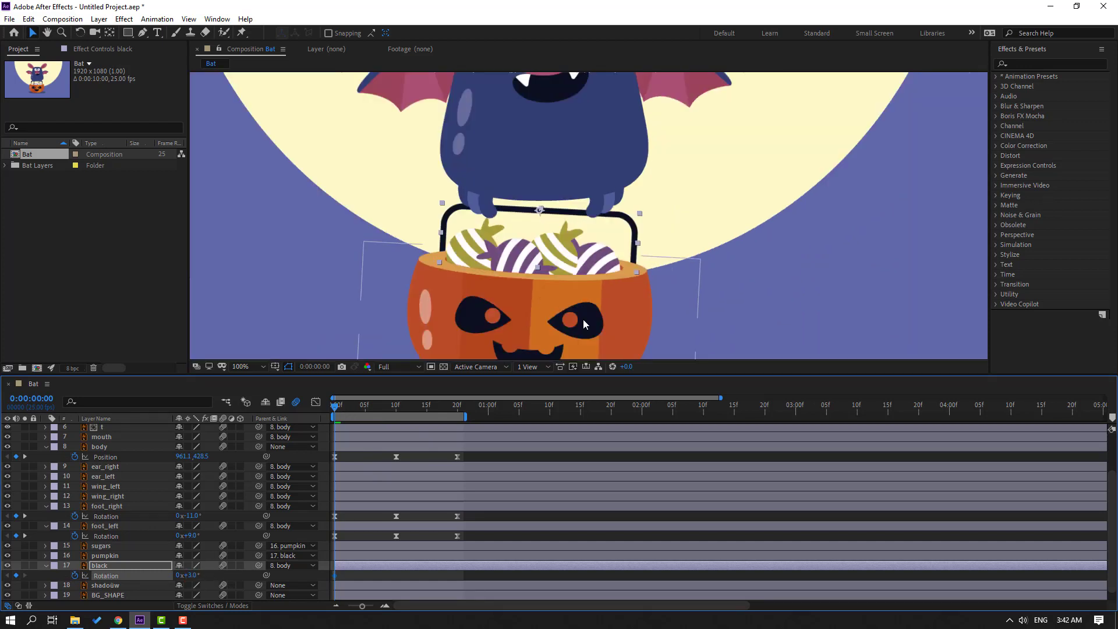
pyautogui.press('Up')
pyautogui.press('Up')
pyautogui.press('Up')
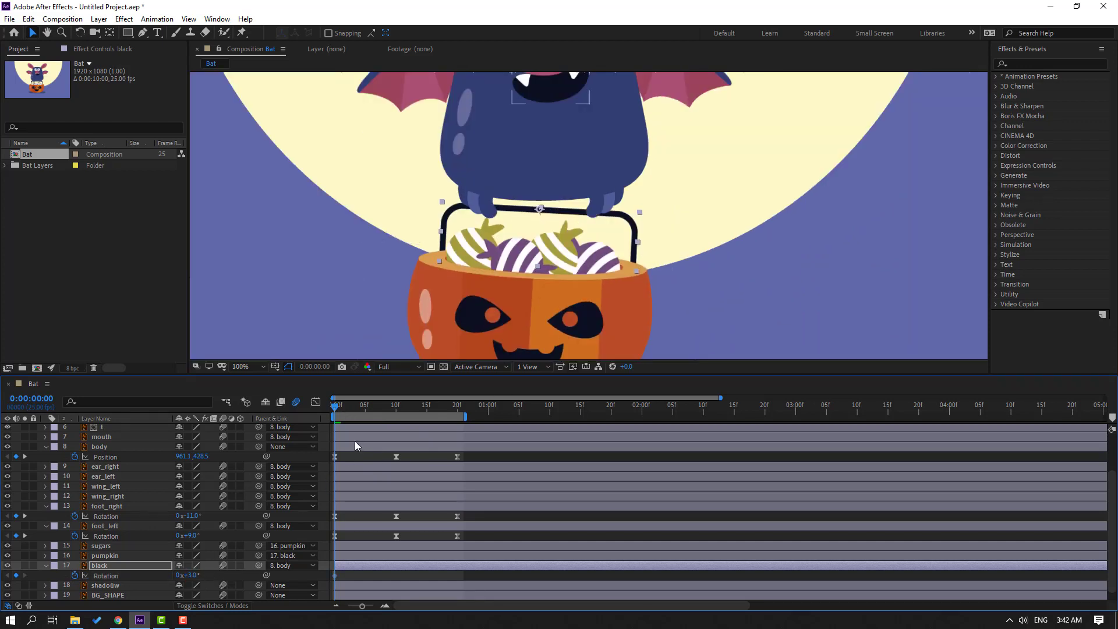
# - Keyframe black's Rotation at -3° on frame 10 and copy its frame 0 keyframe to frame 20
pyautogui.press('space')
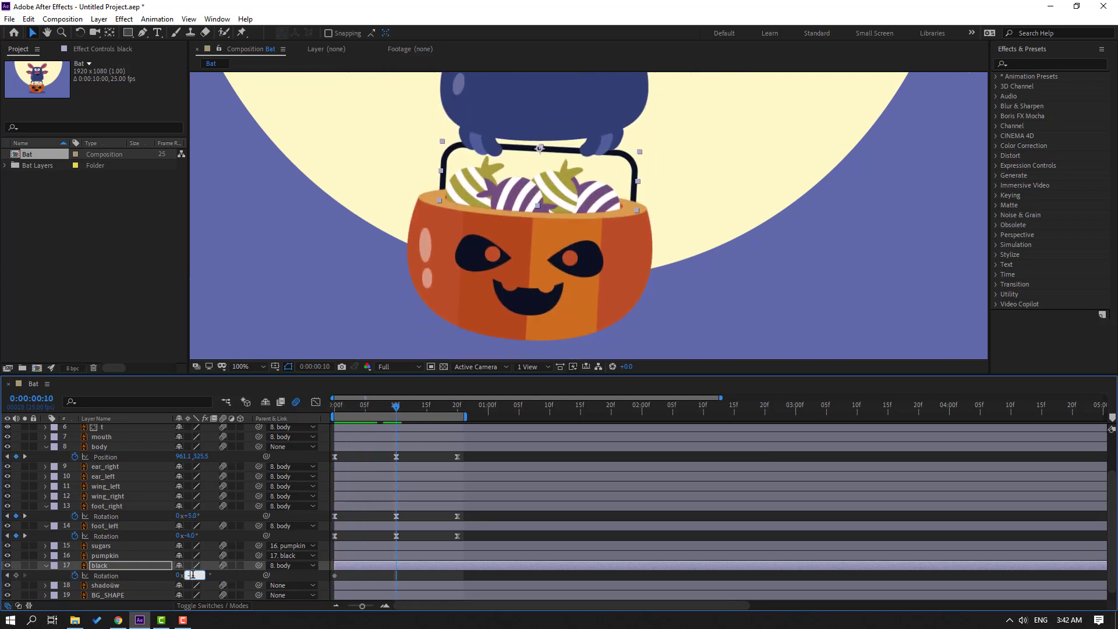
pyautogui.write('-3')
pyautogui.press('Return')
pyautogui.moveTo(408, 403); pyautogui.dragTo(453, 411)
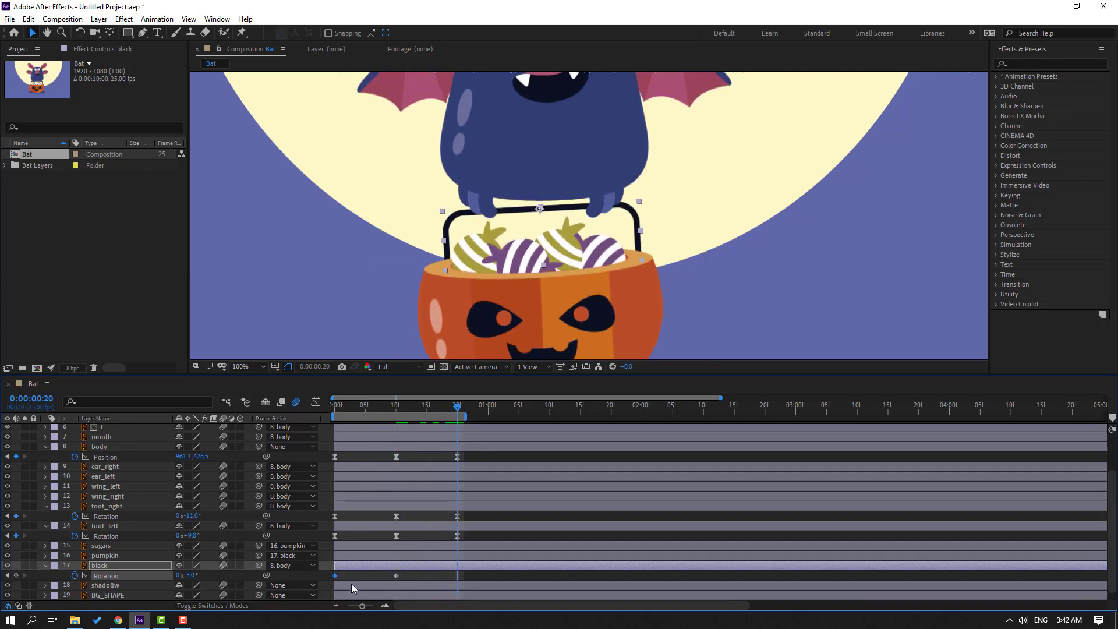
pyautogui.hotkey('ctrl', 'v')
# - Apply Easy Ease to all of black's Rotation keyframes and preview the swing with the composition fitted up to 100%
pyautogui.moveTo(471, 577); pyautogui.dragTo(336, 586)
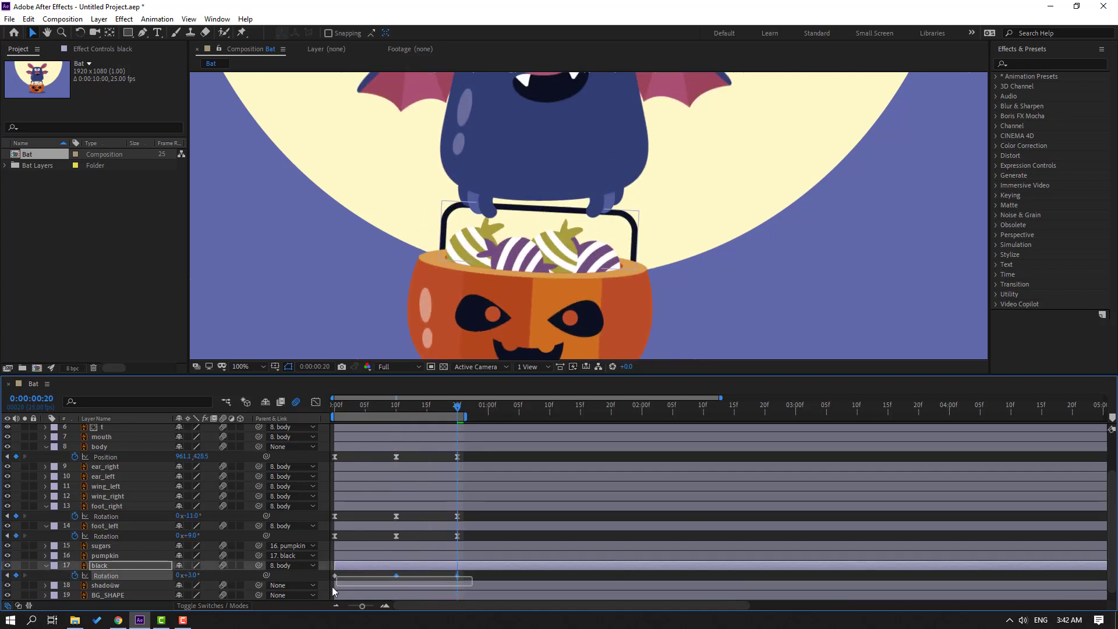
pyautogui.rightClick(335, 576)
pyautogui.moveTo(407, 566)
pyautogui.click(556, 490)
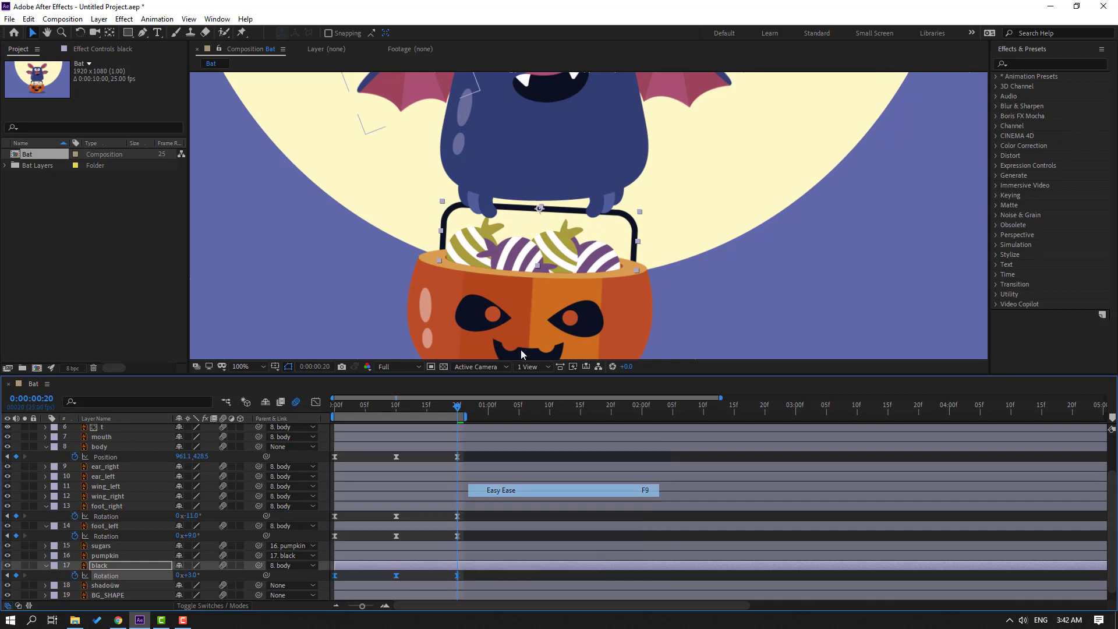
pyautogui.scroll(-2, 419, 329)
pyautogui.press('space')
pyautogui.scroll(1, 346, 333)
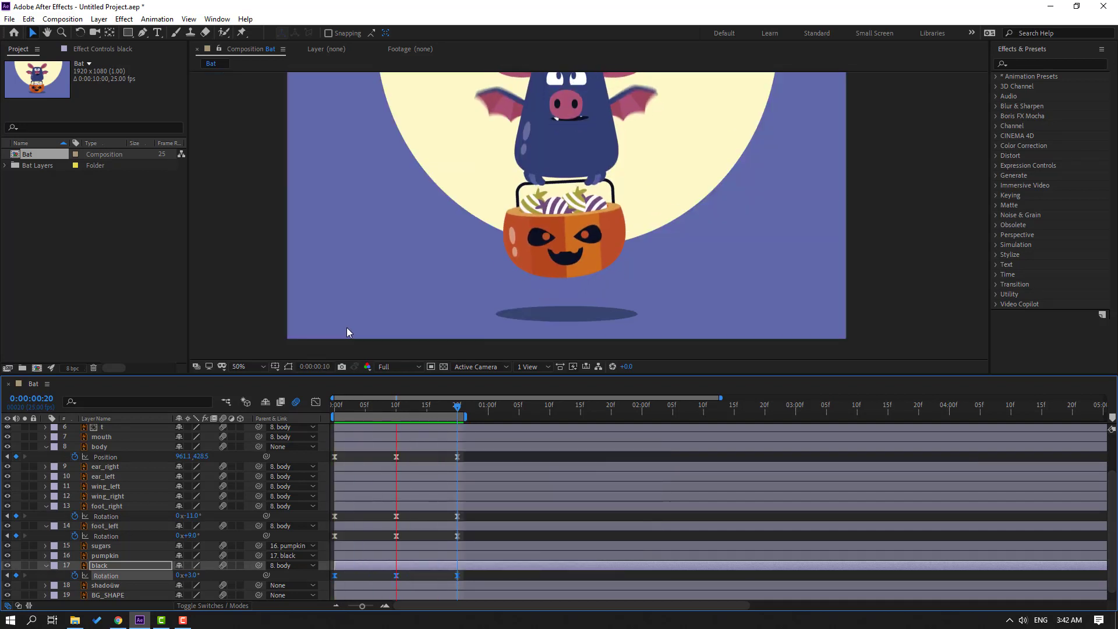
pyautogui.click(254, 367)
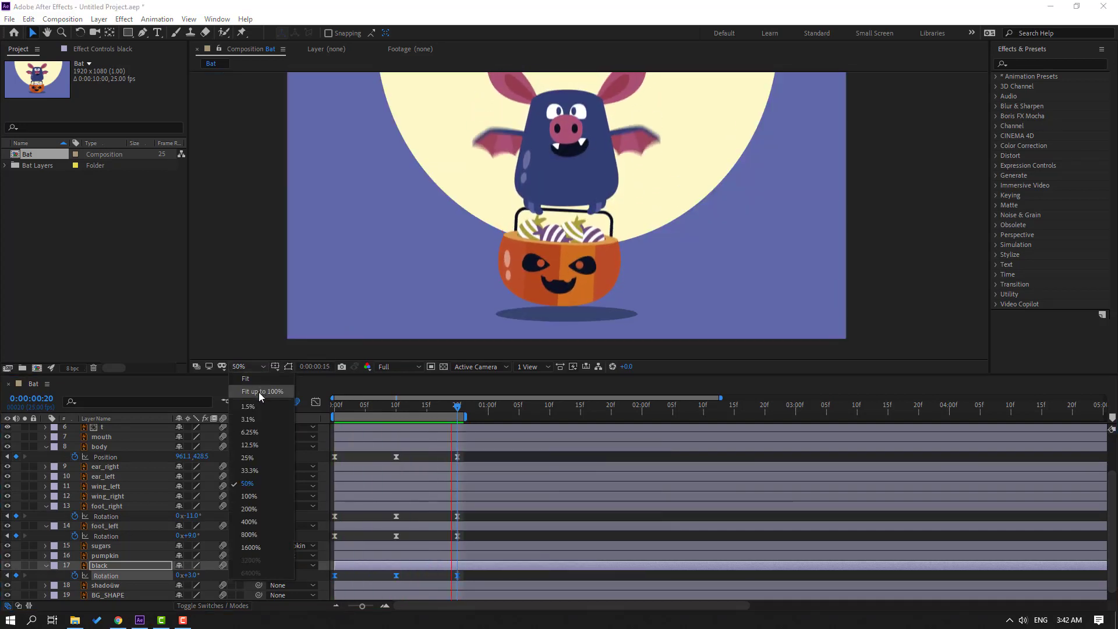
pyautogui.click(258, 391)
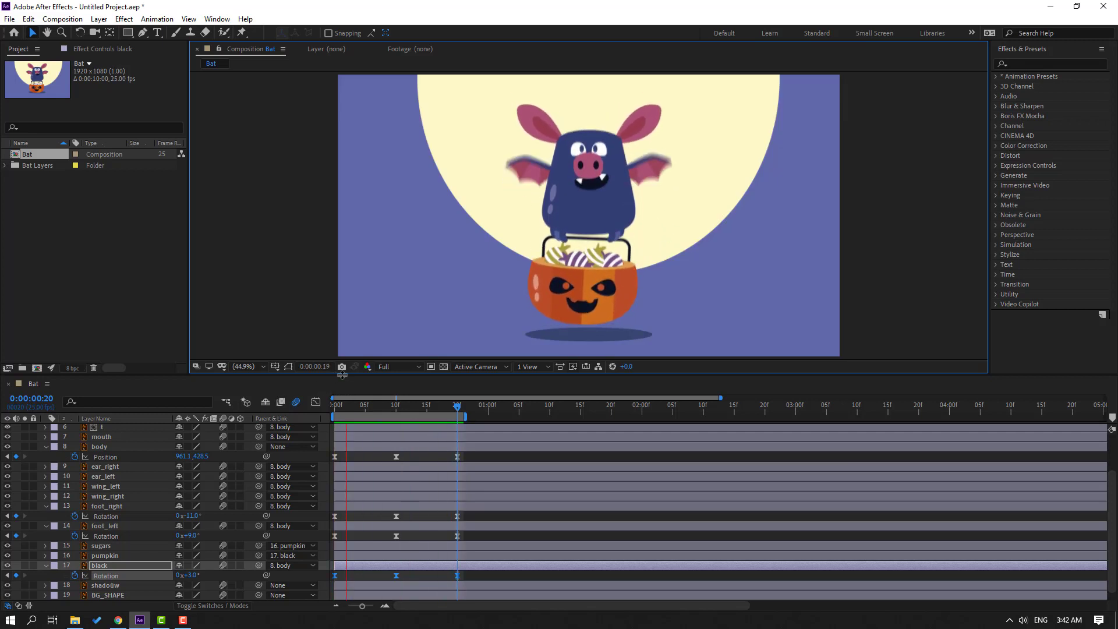
# - Compress black's Rotation keyframes so they end on frame 12, delete the last one and play from frame 0
pyautogui.click(322, 553)
pyautogui.moveTo(472, 575); pyautogui.dragTo(320, 585)
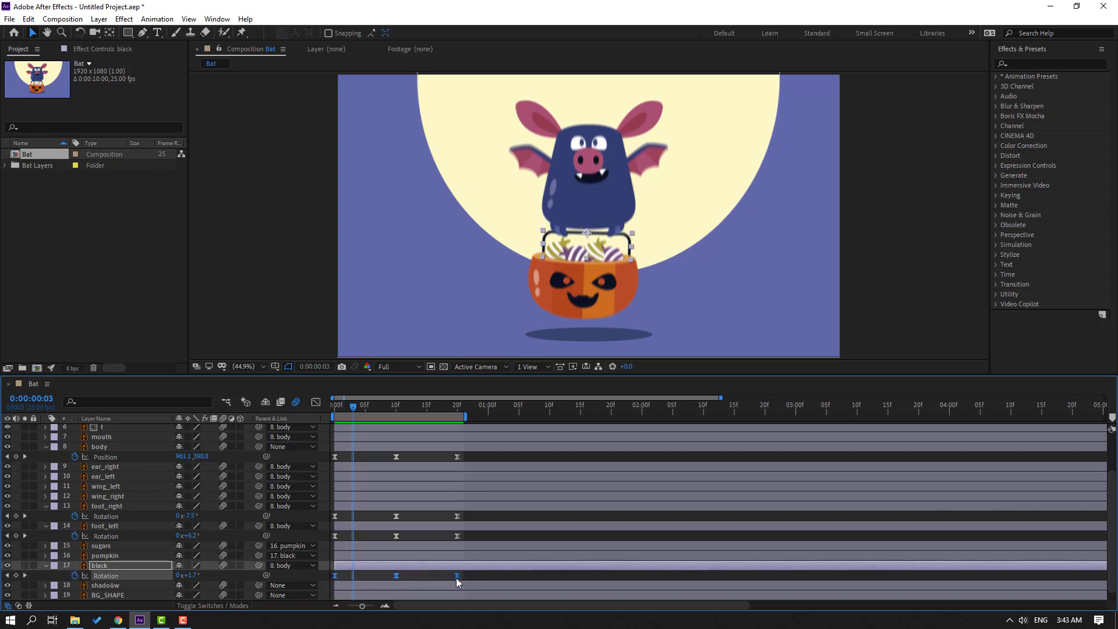
pyautogui.moveTo(456, 575); pyautogui.dragTo(416, 578)
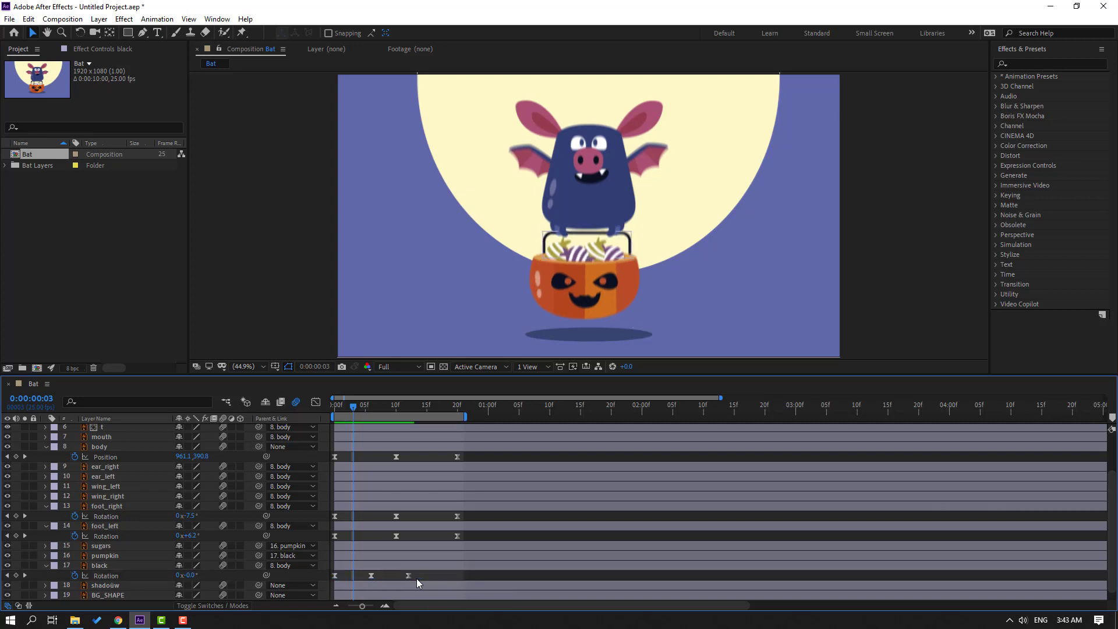
pyautogui.click(407, 576)
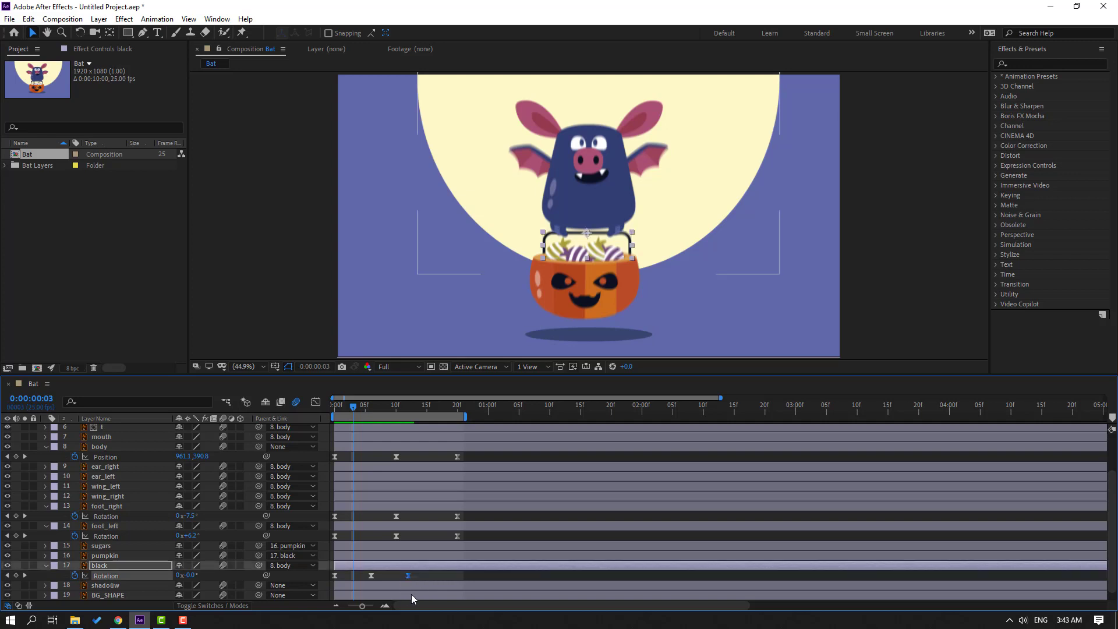
pyautogui.press('Delete')
pyautogui.moveTo(344, 410)
pyautogui.mouseDown()
pyautogui.moveTo(370, 411)
pyautogui.moveTo(330, 414)
pyautogui.mouseUp()
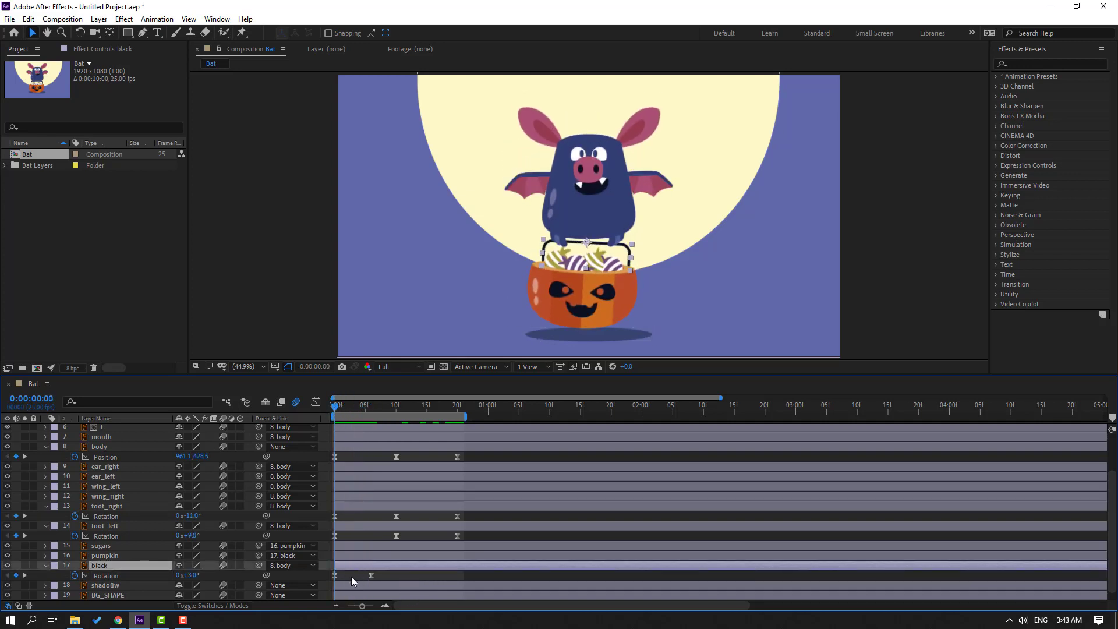
pyautogui.press('space')
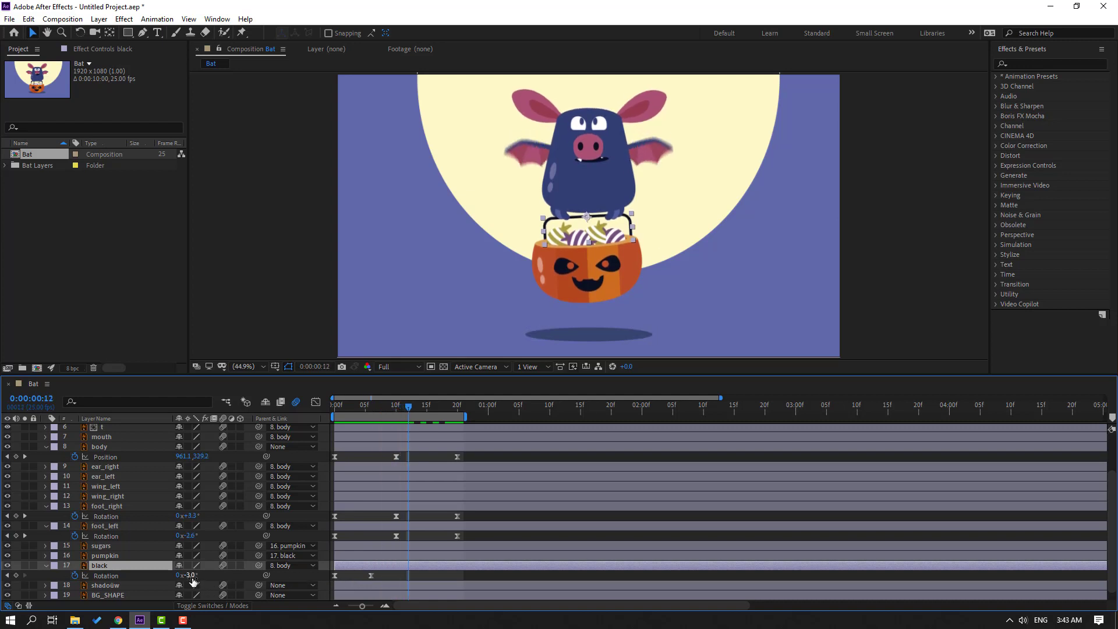
# - Keyframe black's Rotation at 3° on frame 12 and raise that keyframe to 6°
pyautogui.write('3')
pyautogui.press('Return')
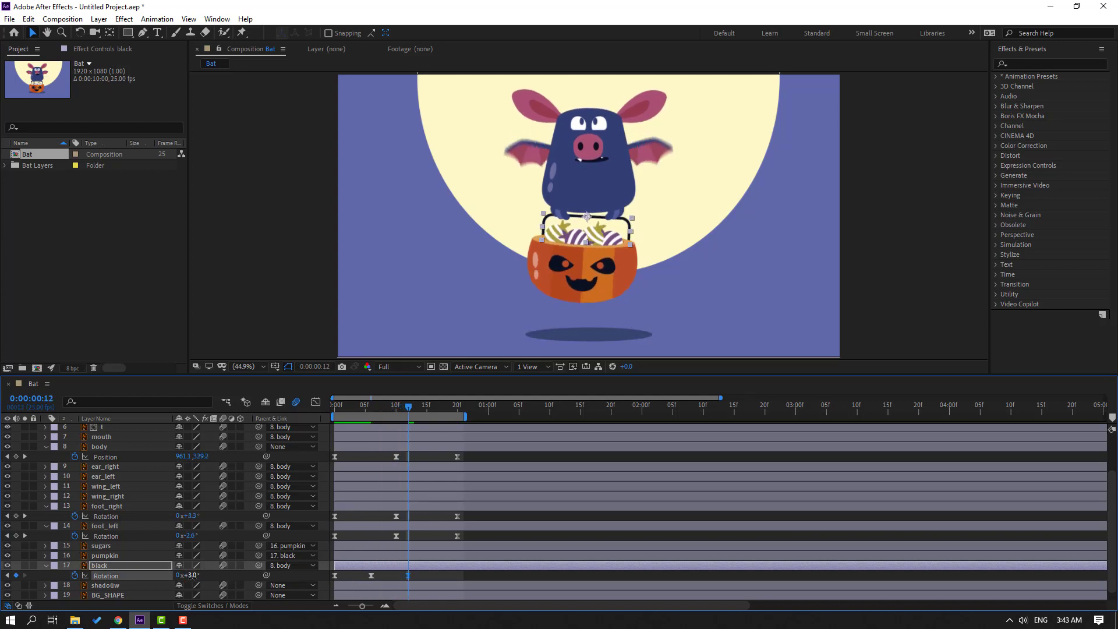
pyautogui.moveTo(384, 415); pyautogui.dragTo(407, 410)
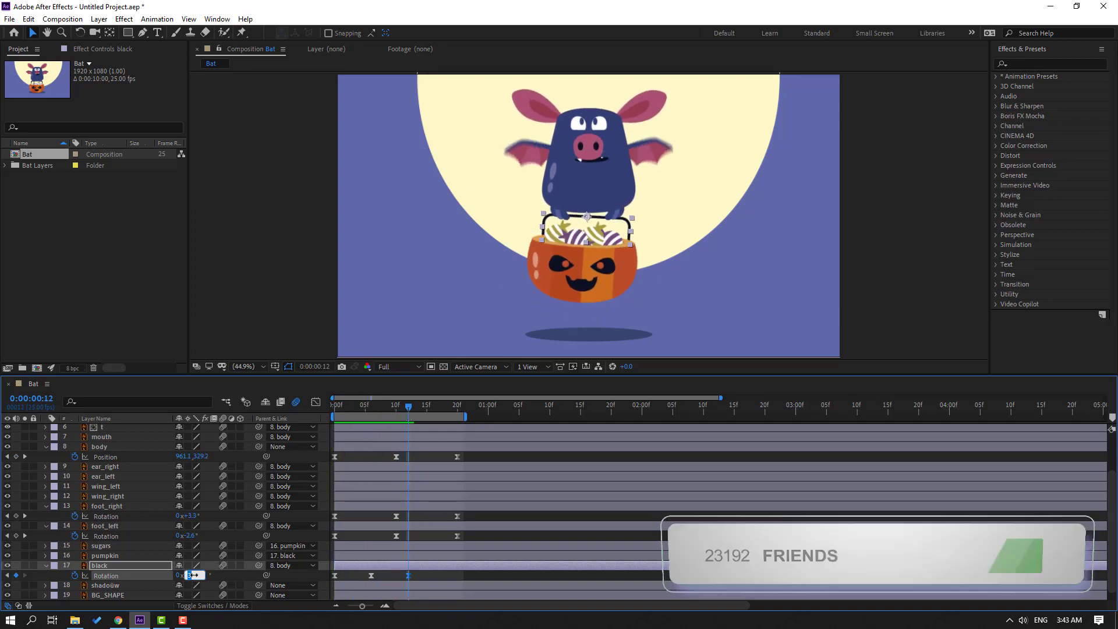
pyautogui.write('6')
pyautogui.press('Return')
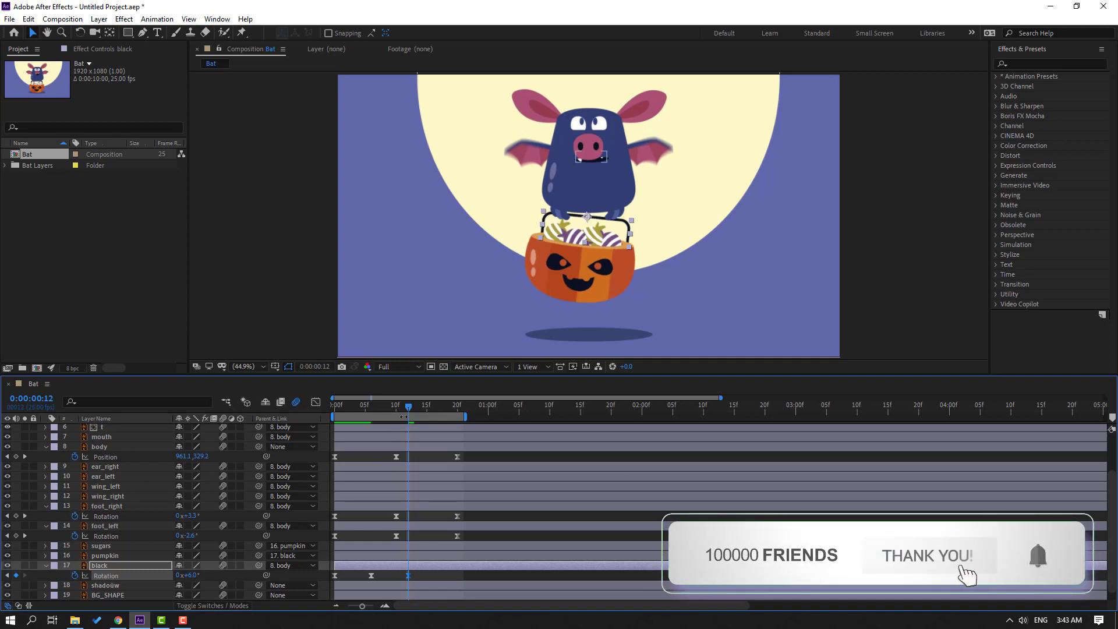
# - Keyframe black's Rotation at 3° on frame 20 and preview the basket swing
pyautogui.moveTo(415, 409); pyautogui.dragTo(457, 417)
pyautogui.click(190, 575)
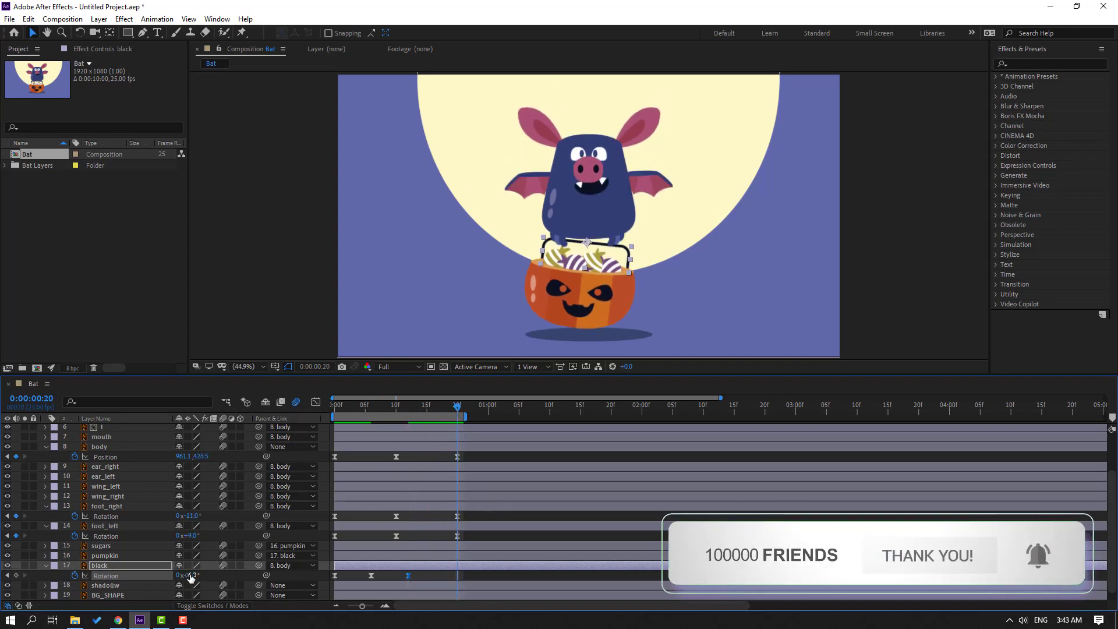
pyautogui.write('3')
pyautogui.press('Return')
pyautogui.press('space')
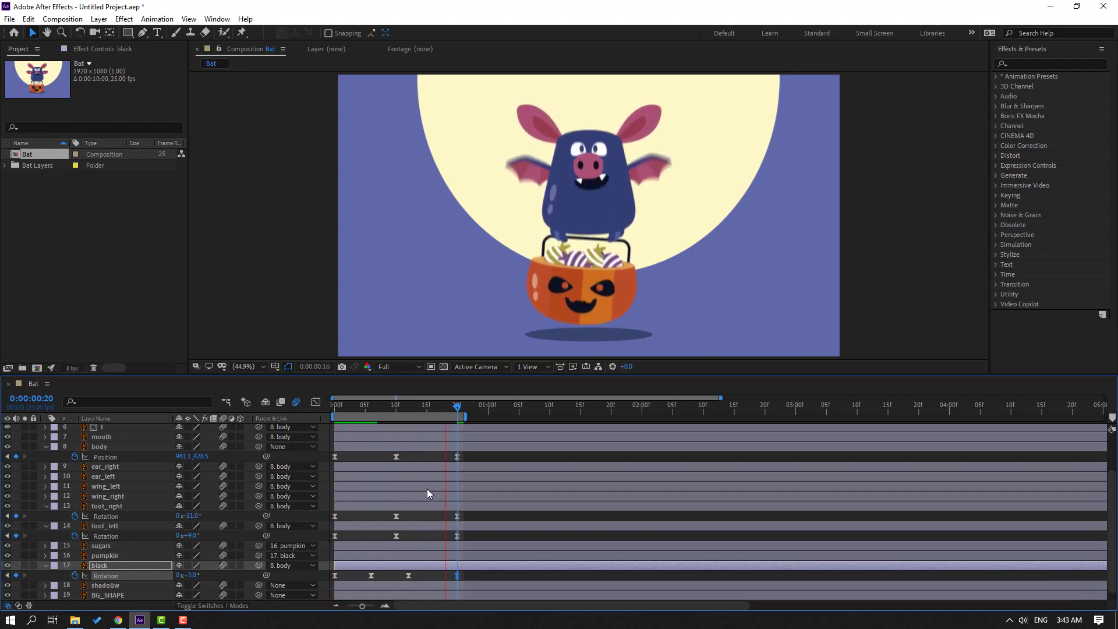
pyautogui.press('space')
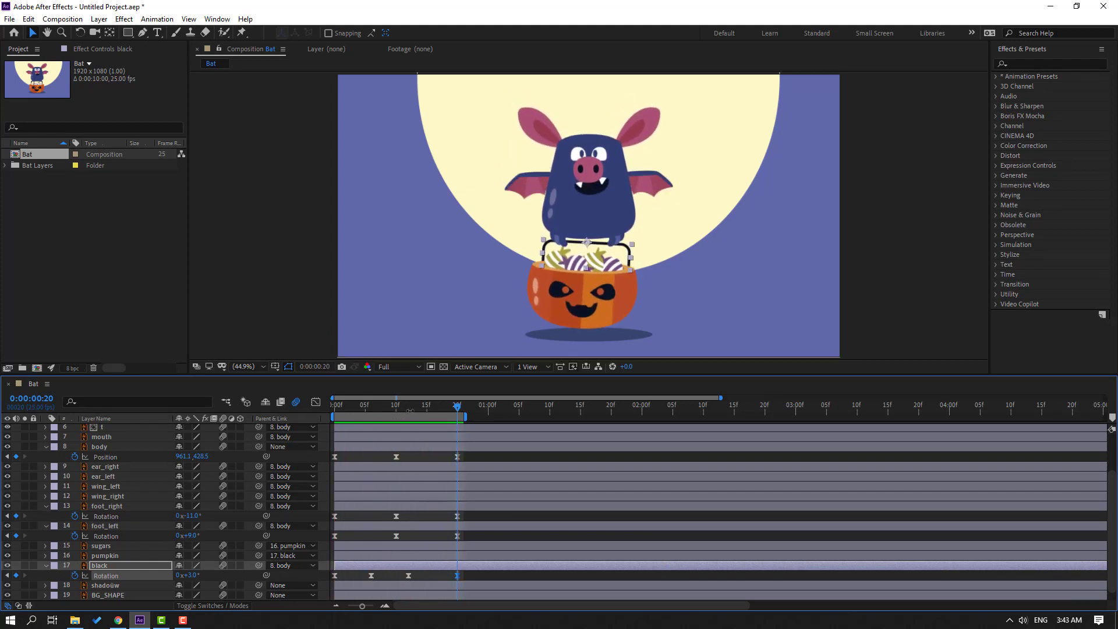
# - Set black's Rotation to 1° on frames 0 and 20 and to 3° on frame 12
pyautogui.moveTo(395, 409); pyautogui.dragTo(334, 413)
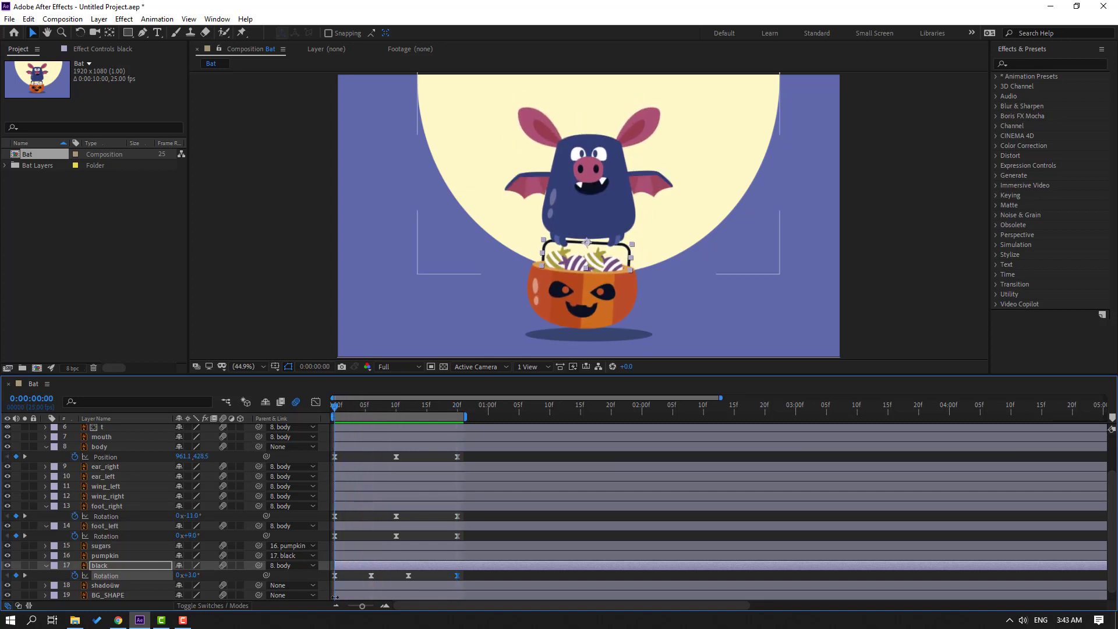
pyautogui.press('Return')
pyautogui.moveTo(346, 403); pyautogui.dragTo(409, 407)
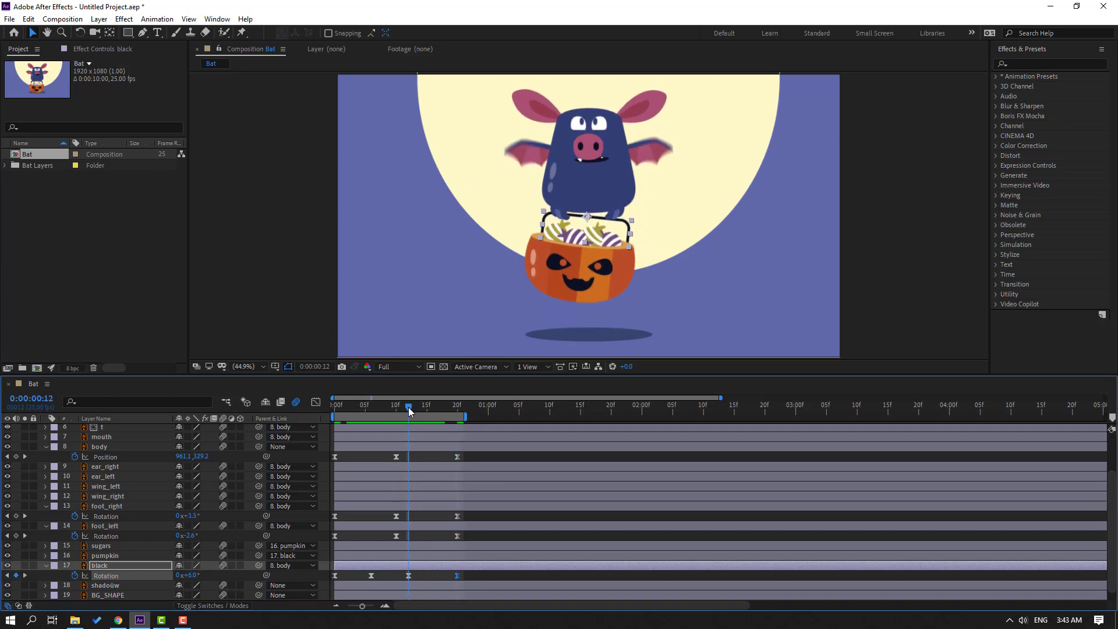
pyautogui.click(408, 575)
pyautogui.click(198, 574)
pyautogui.write('3')
pyautogui.press('Return')
# - Play the animation at 25% and 50% magnification to examine the basket's swing
pyautogui.press('space')
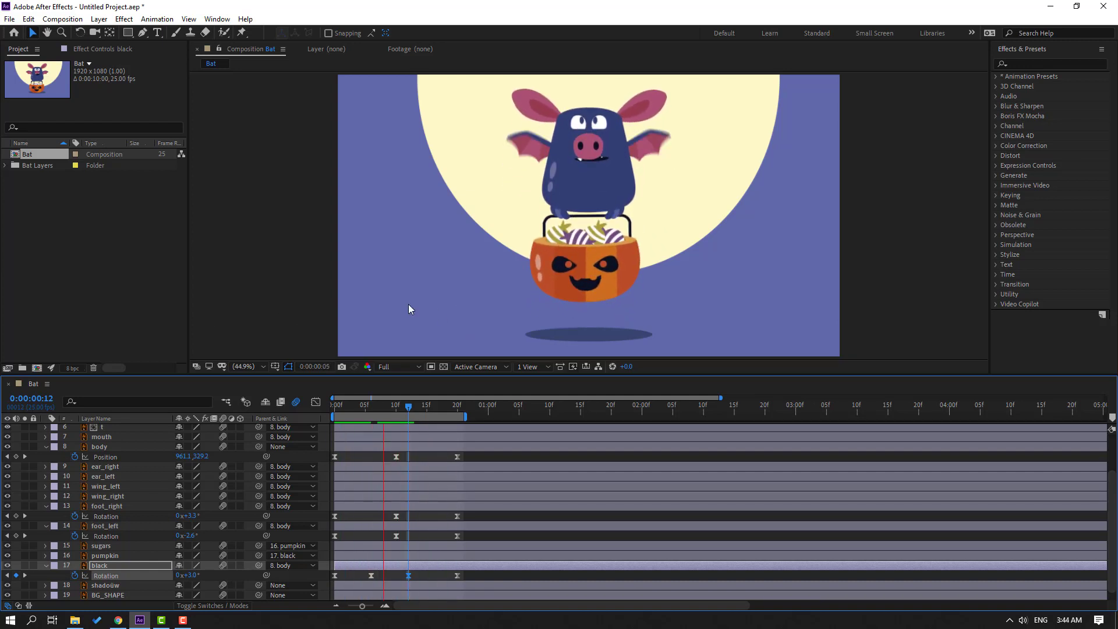
pyautogui.press(',')
pyautogui.press(',')
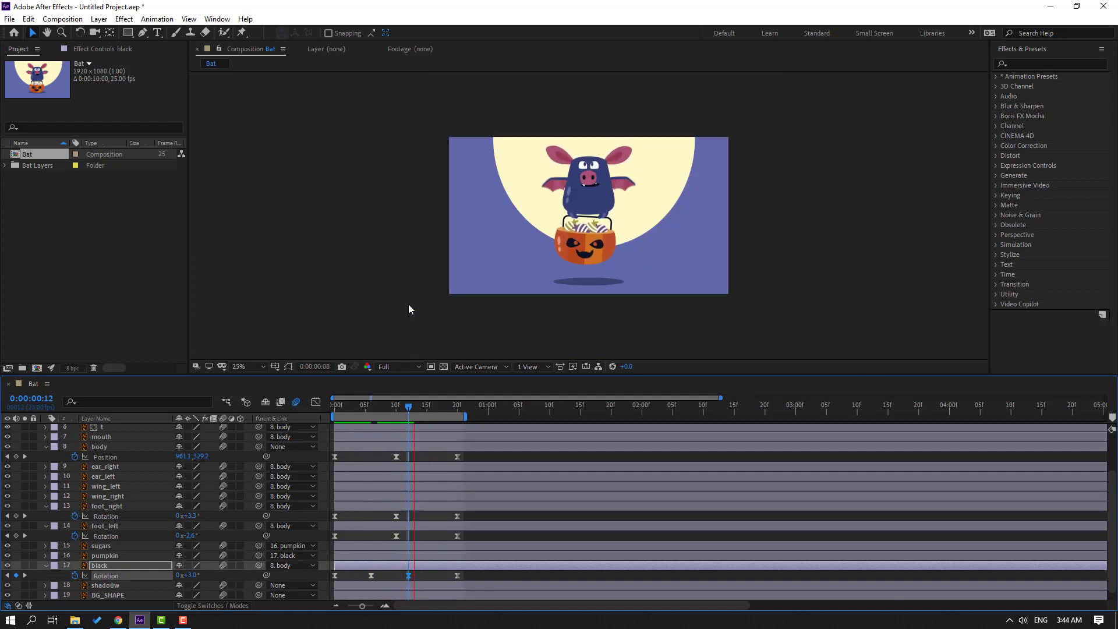
pyautogui.press('.')
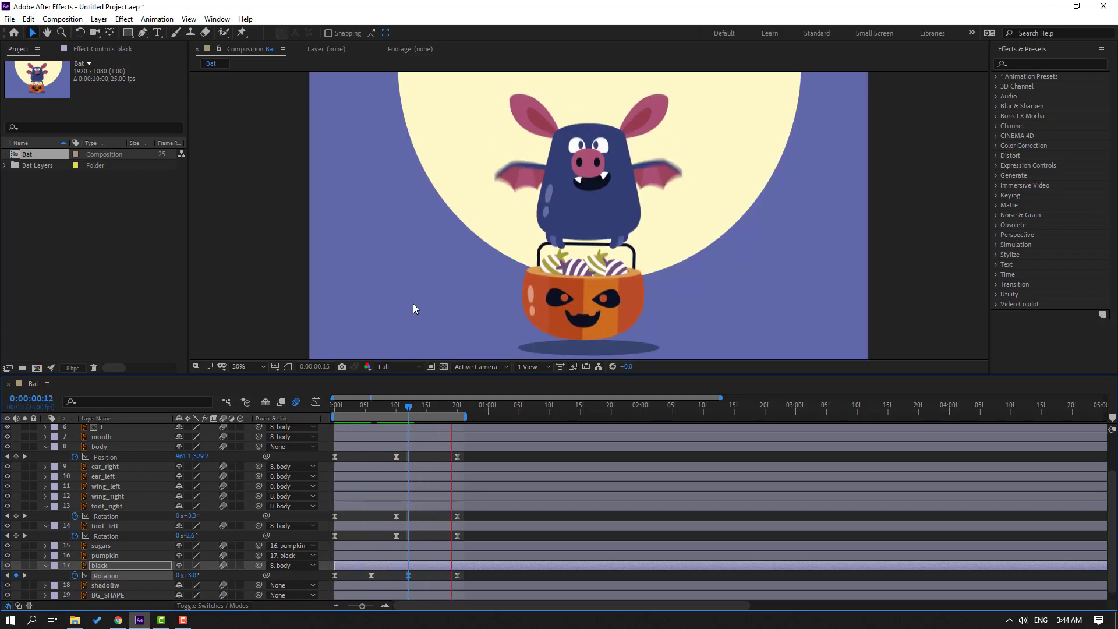
pyautogui.press(',')
pyautogui.press(',')
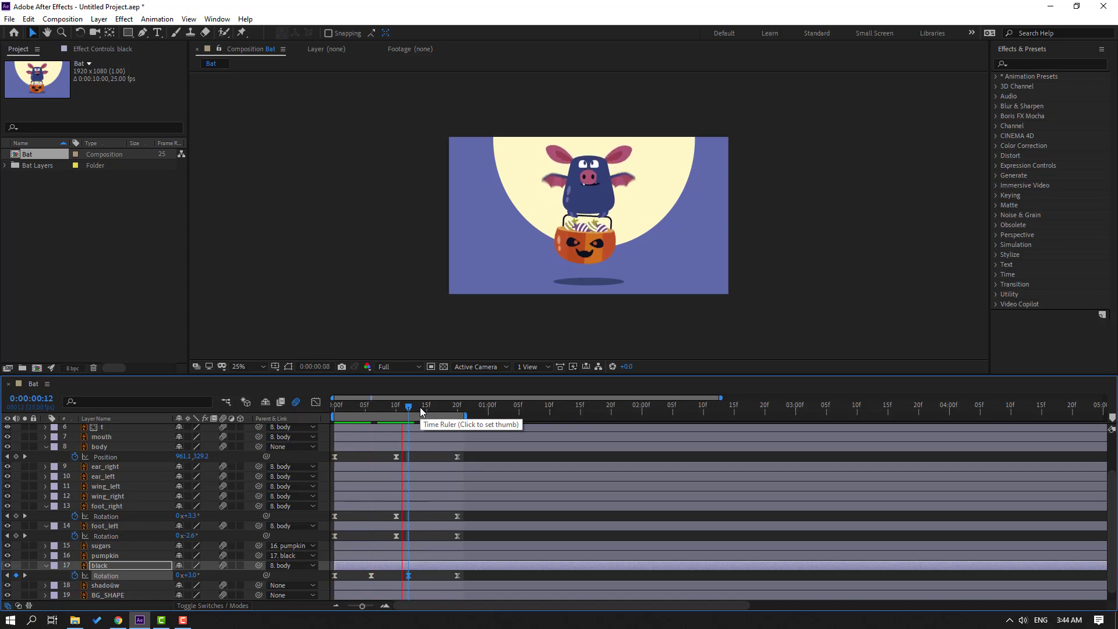
pyautogui.press('space')
# - Keyframe the shadow layer's Scale at 100% on frame 0
pyautogui.scroll(-1, 239, 549)
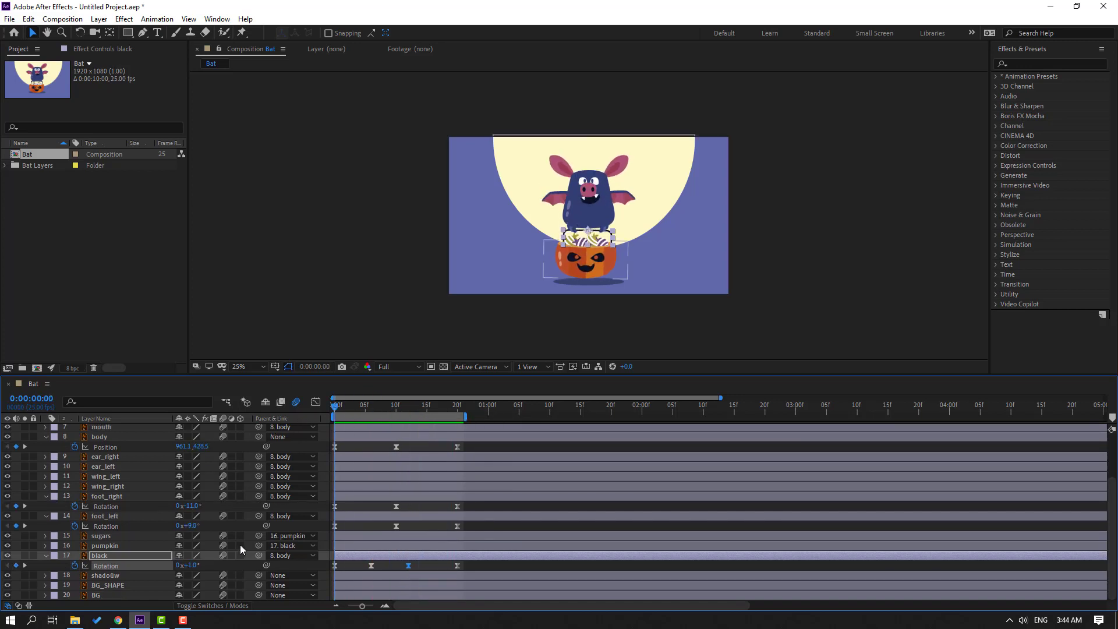
pyautogui.click(107, 575)
pyautogui.press('s')
pyautogui.scroll(-1, 164, 564)
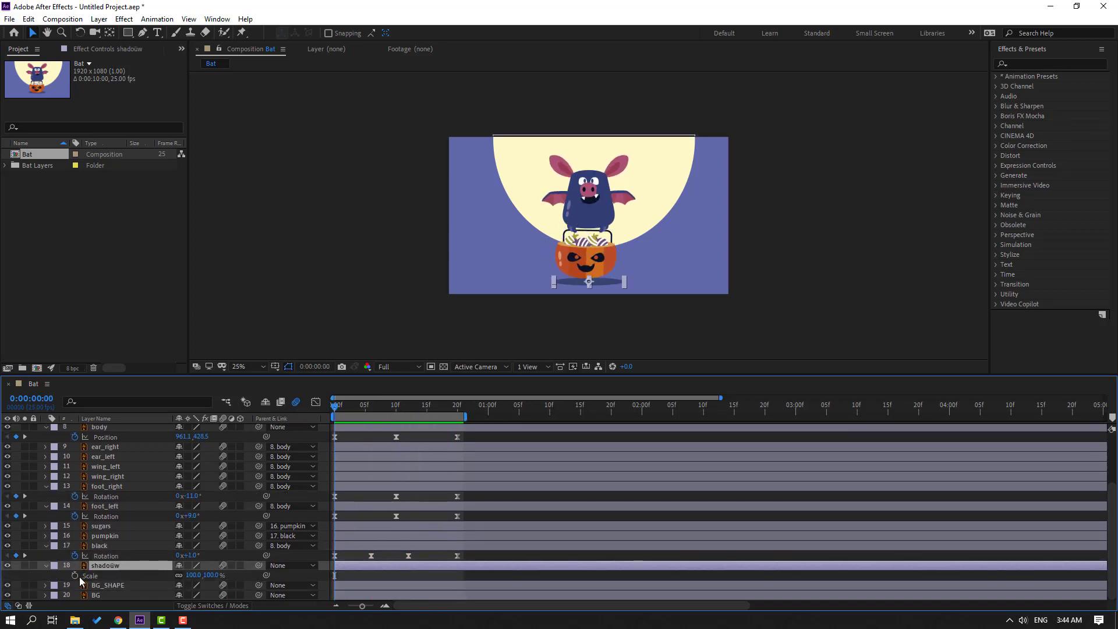
pyautogui.click(74, 575)
# - Unlink the shadow's Scale proportions and set it to 66% wide and 82% high on frame 10
pyautogui.moveTo(344, 404); pyautogui.dragTo(393, 405)
pyautogui.click(174, 575)
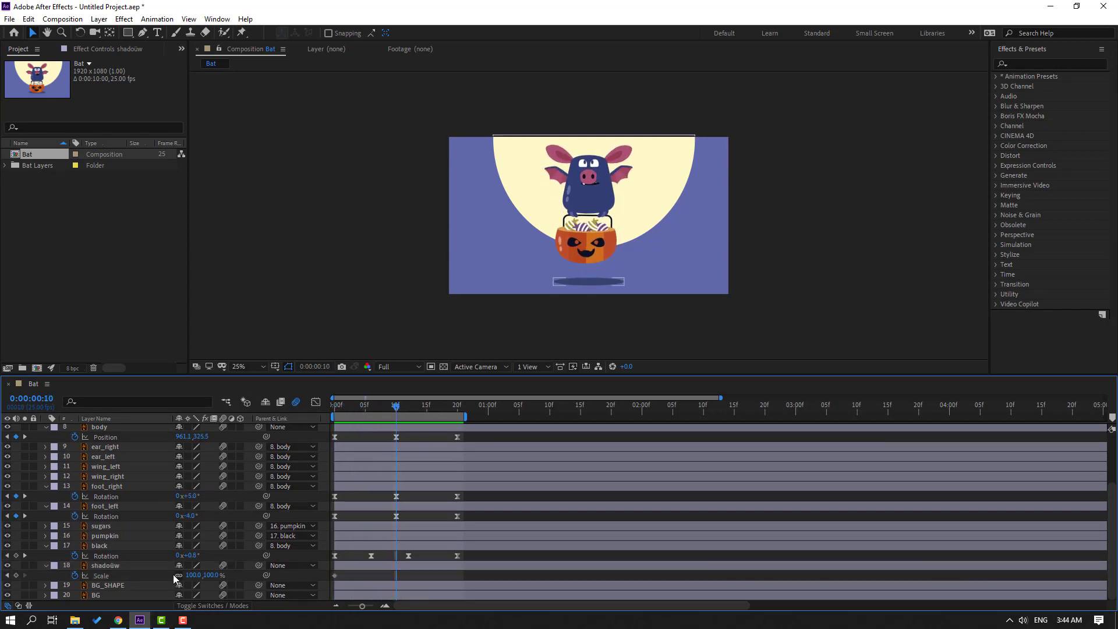
pyautogui.moveTo(193, 576); pyautogui.dragTo(172, 576)
pyautogui.scroll(2, 580, 348)
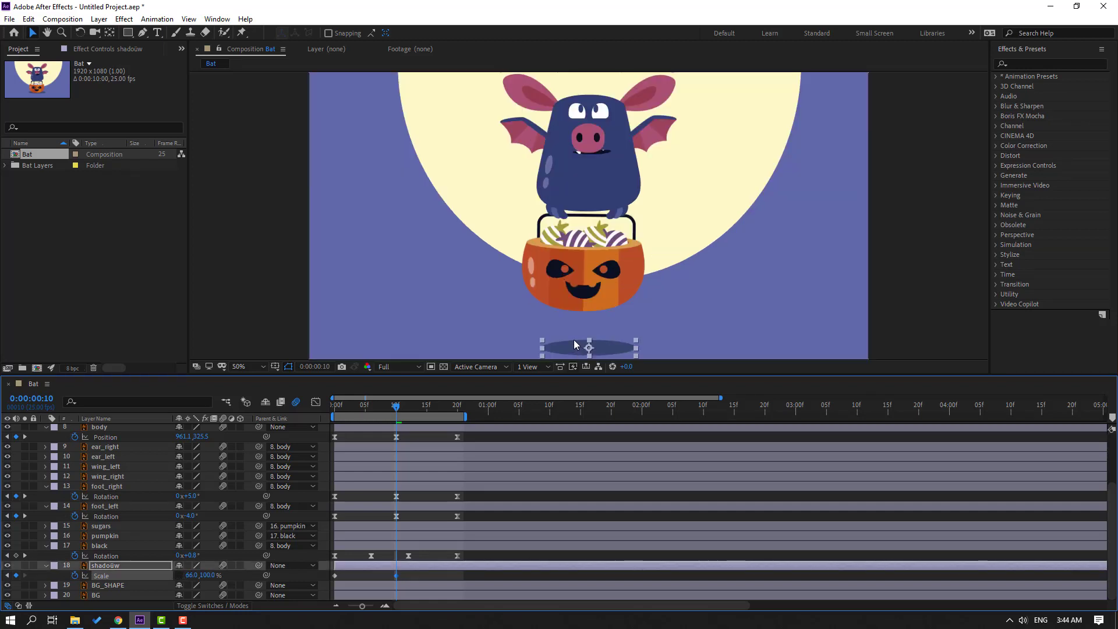
pyautogui.moveTo(579, 346); pyautogui.dragTo(584, 259)
pyautogui.moveTo(207, 575); pyautogui.dragTo(200, 575)
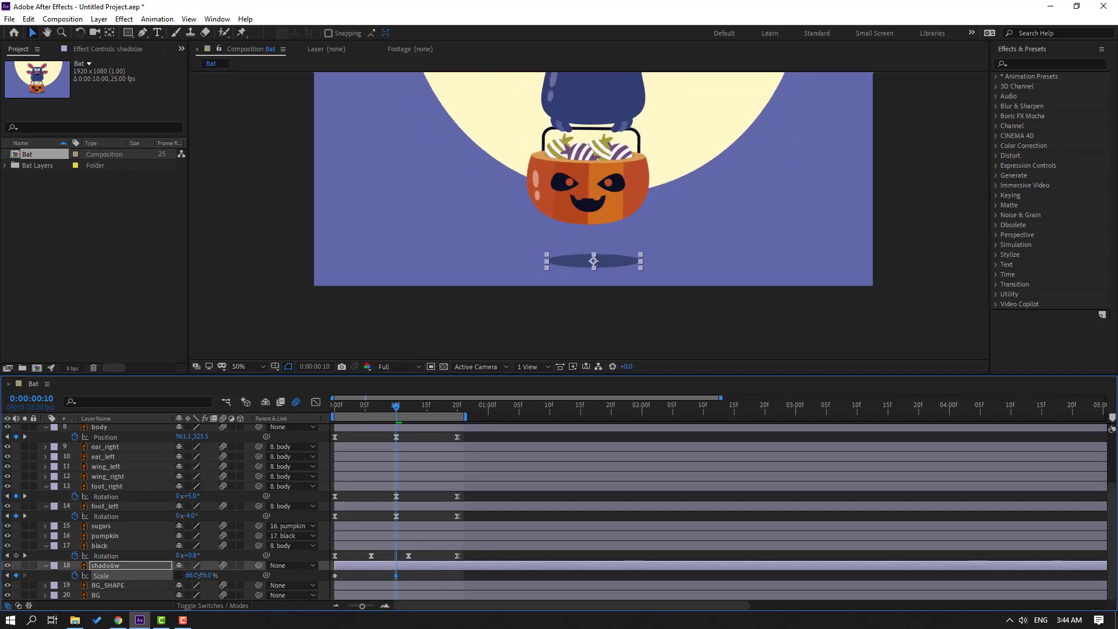
# - Copy the shadow's frame 0 Scale keyframe to frame 20
pyautogui.moveTo(387, 407); pyautogui.dragTo(455, 413)
pyautogui.click(335, 576)
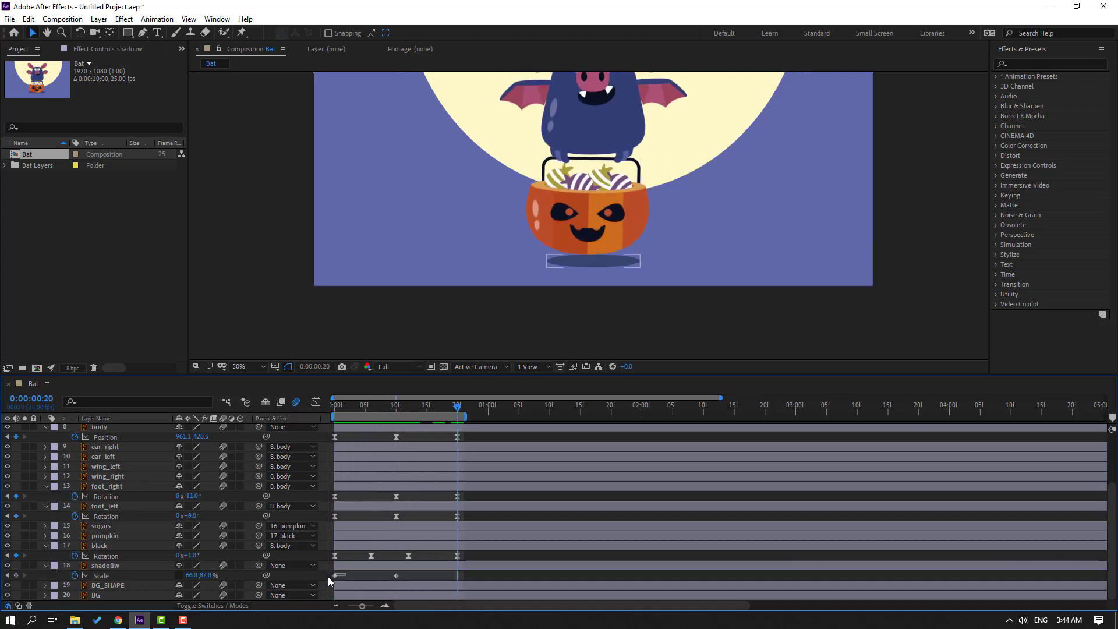
pyautogui.hotkey('ctrl', 'c')
pyautogui.hotkey('ctrl', 'v')
# - Apply Easy Ease to all of the shadow's Scale keyframes and reshape the width's speed curve to peak nearer frames 0 and 20
pyautogui.moveTo(478, 575); pyautogui.dragTo(330, 581)
pyautogui.rightClick(335, 575)
pyautogui.moveTo(358, 569)
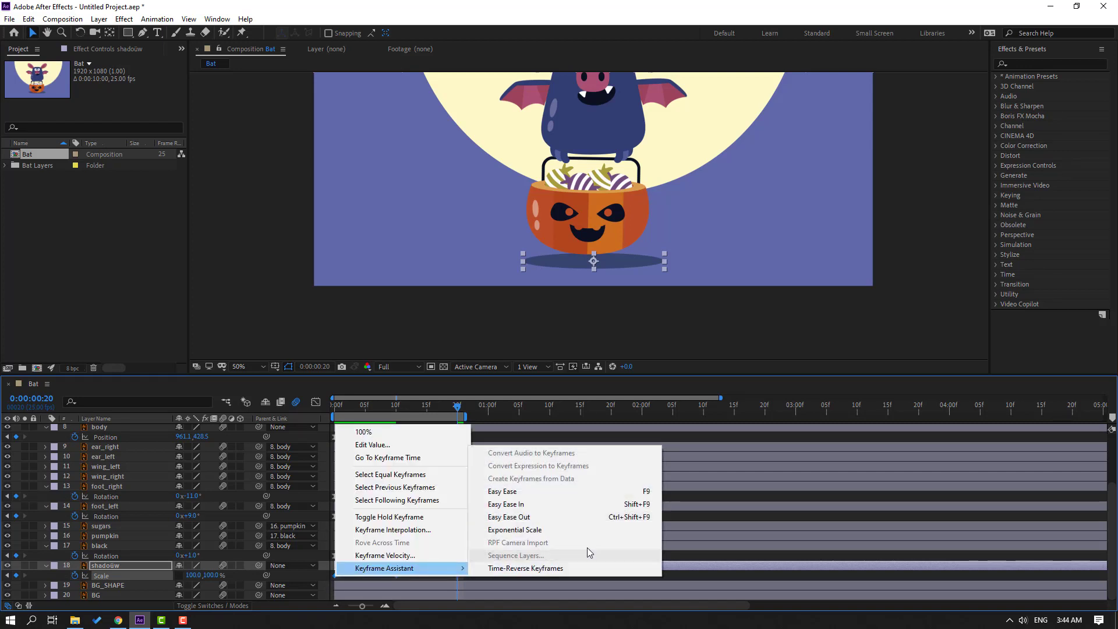
pyautogui.click(516, 495)
pyautogui.click(315, 402)
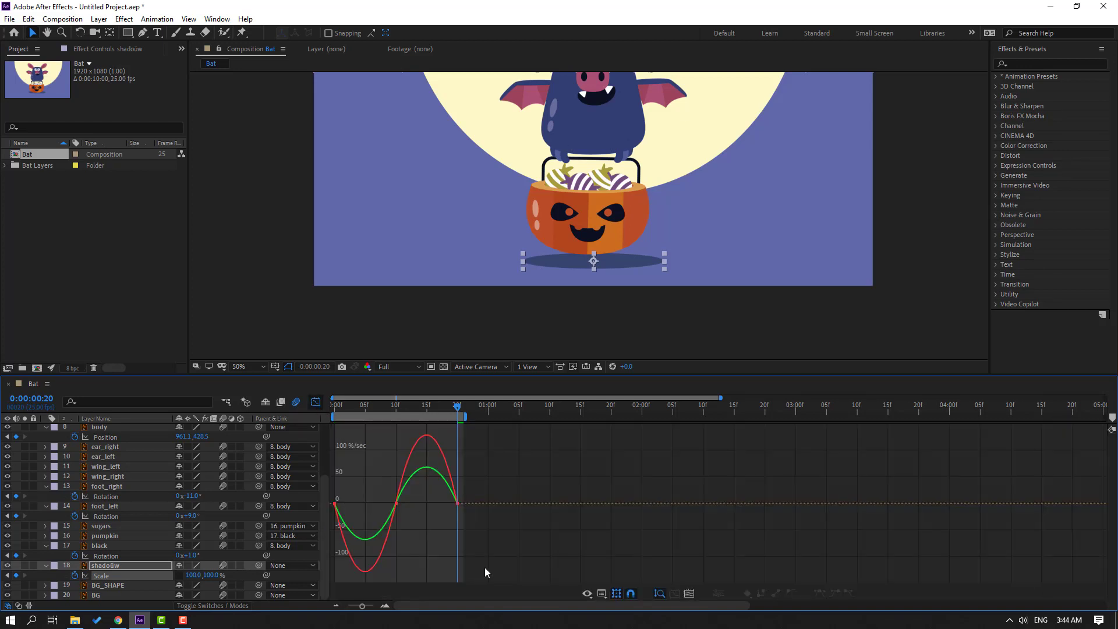
pyautogui.moveTo(403, 508); pyautogui.dragTo(375, 512)
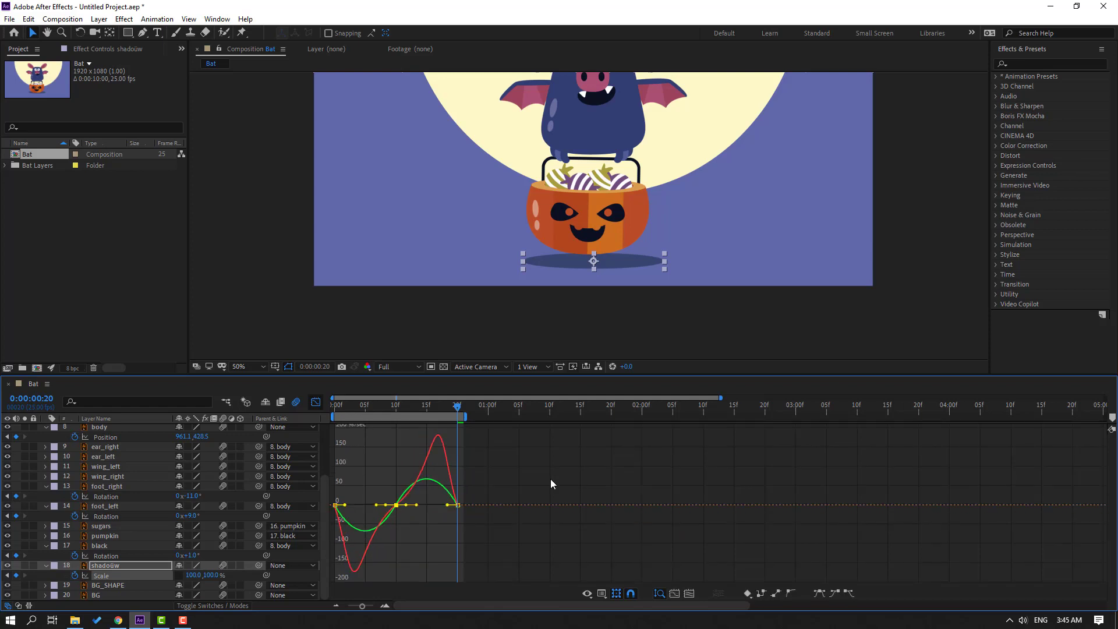
# - Preview the shadow's scaling, return from the graph to the keyframe view and fit the composition up to 100%
pyautogui.press('space')
pyautogui.scroll(-4, 416, 260)
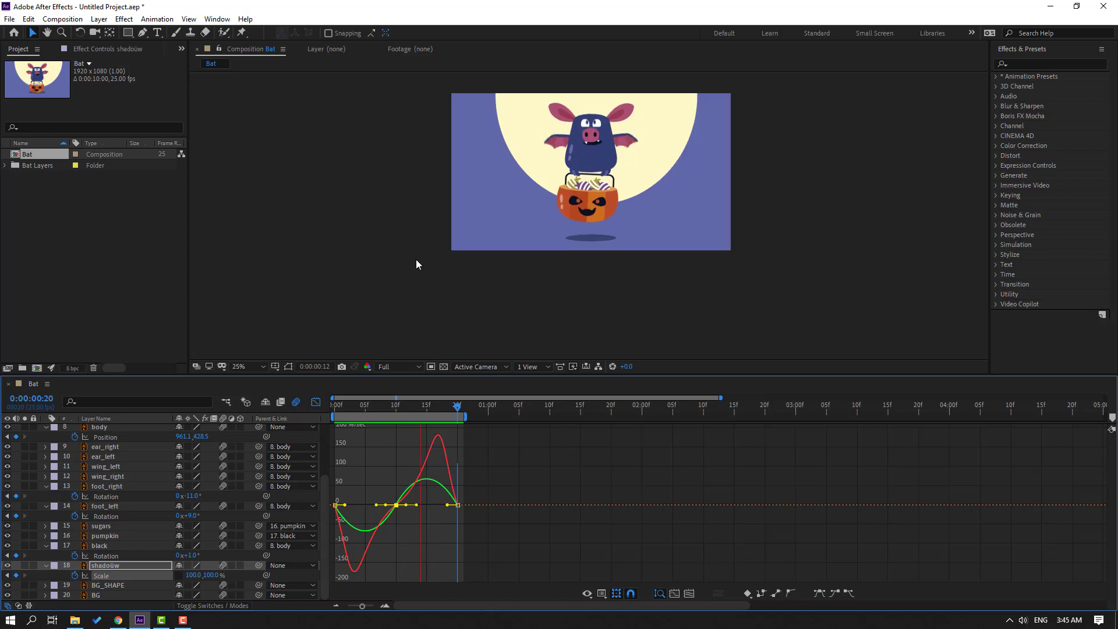
pyautogui.scroll(2, 416, 260)
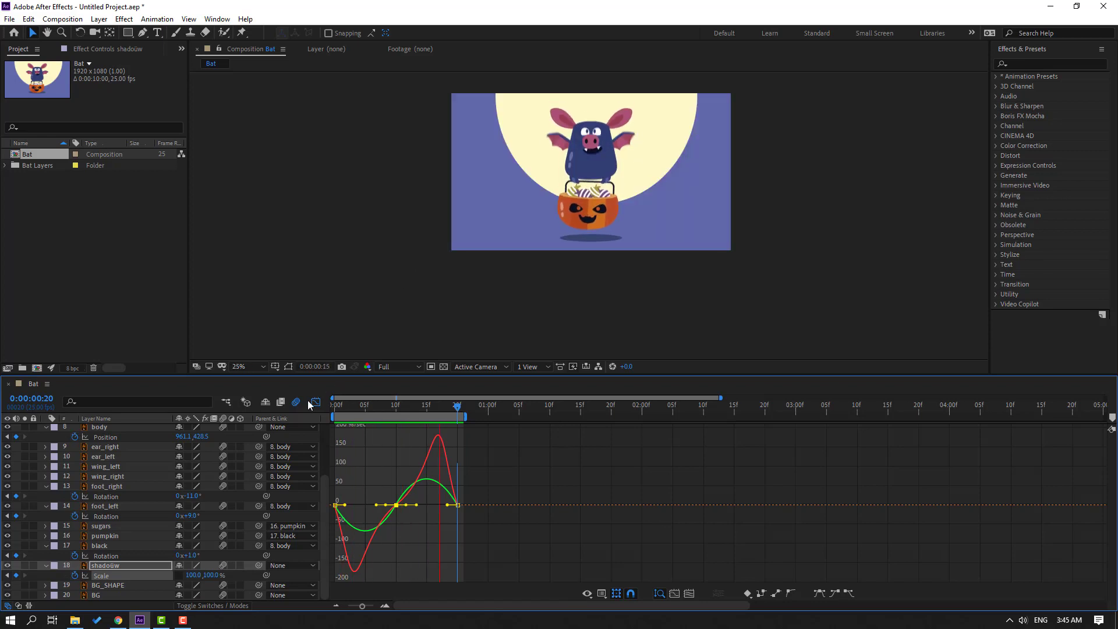
pyautogui.click(315, 402)
pyautogui.click(252, 368)
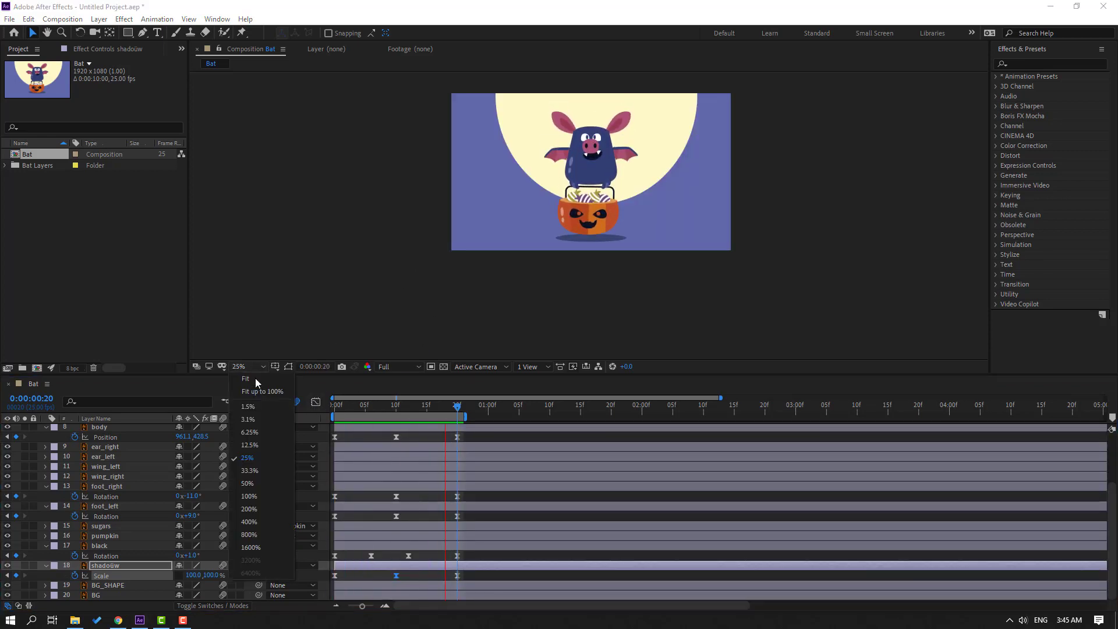
pyautogui.click(267, 394)
pyautogui.press('space')
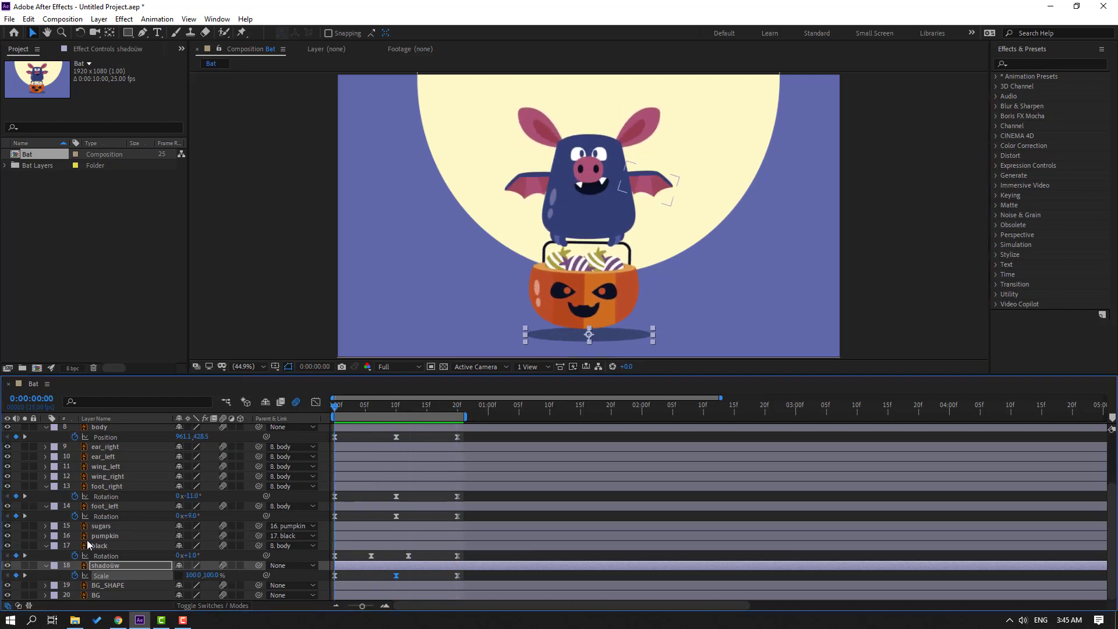
# - Keyframe BG_SHAPE's Position on frame 0 and raise the moon to a Y value of 336.4 on frame 10
pyautogui.click(100, 586)
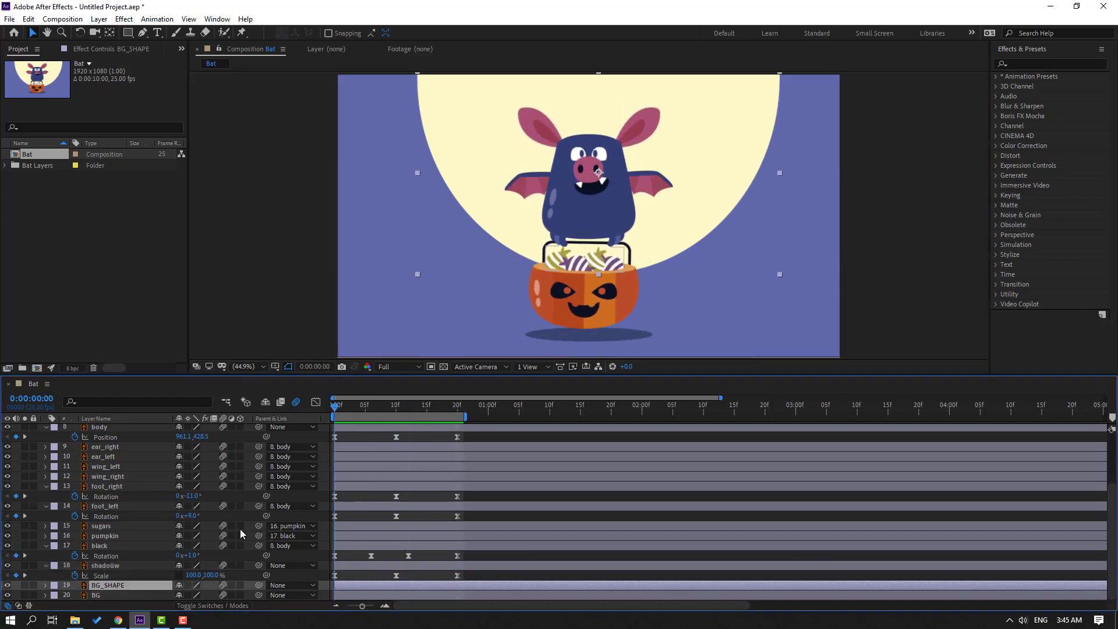
pyautogui.press('p')
pyautogui.click(75, 595)
pyautogui.moveTo(336, 407); pyautogui.dragTo(396, 406)
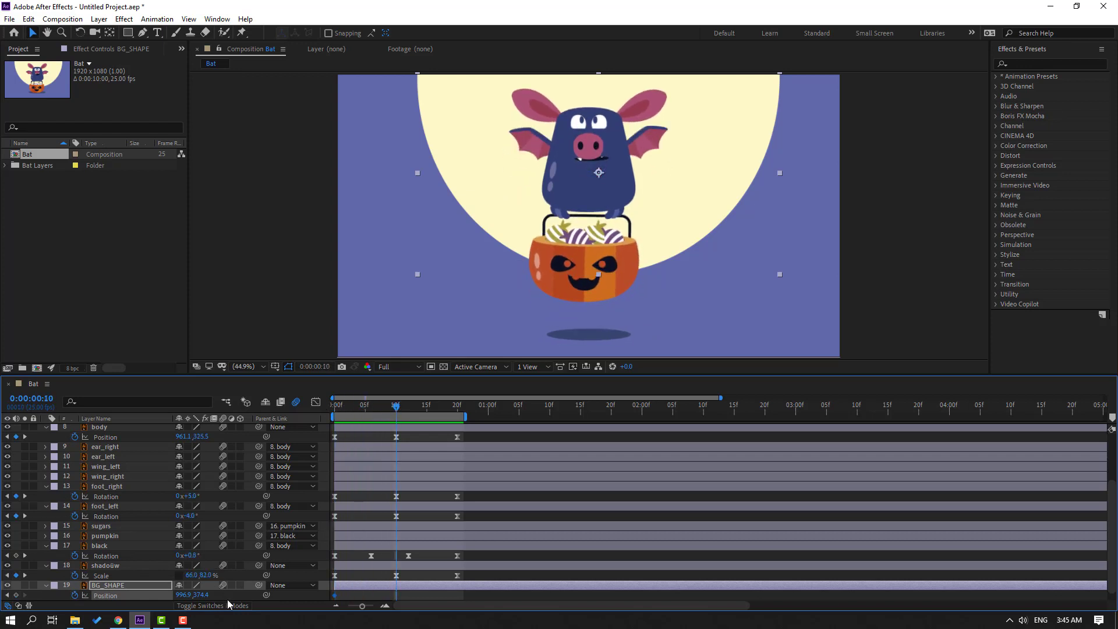
pyautogui.moveTo(202, 595); pyautogui.dragTo(181, 594)
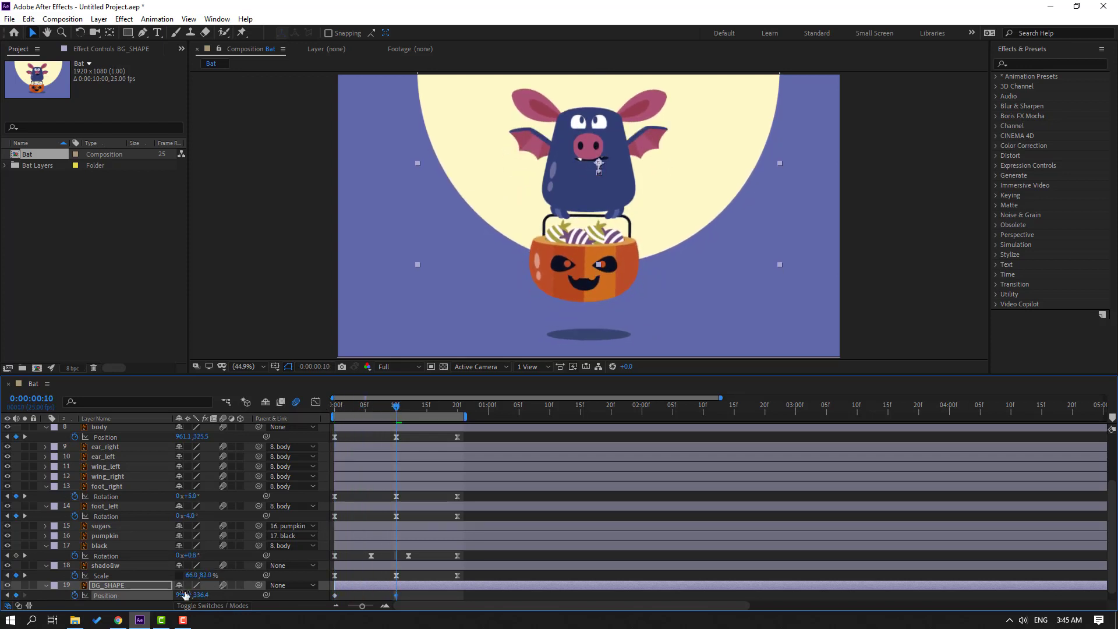
# - Copy BG_SHAPE's frame 0 Position keyframe to frame 20
pyautogui.moveTo(424, 409); pyautogui.dragTo(464, 409)
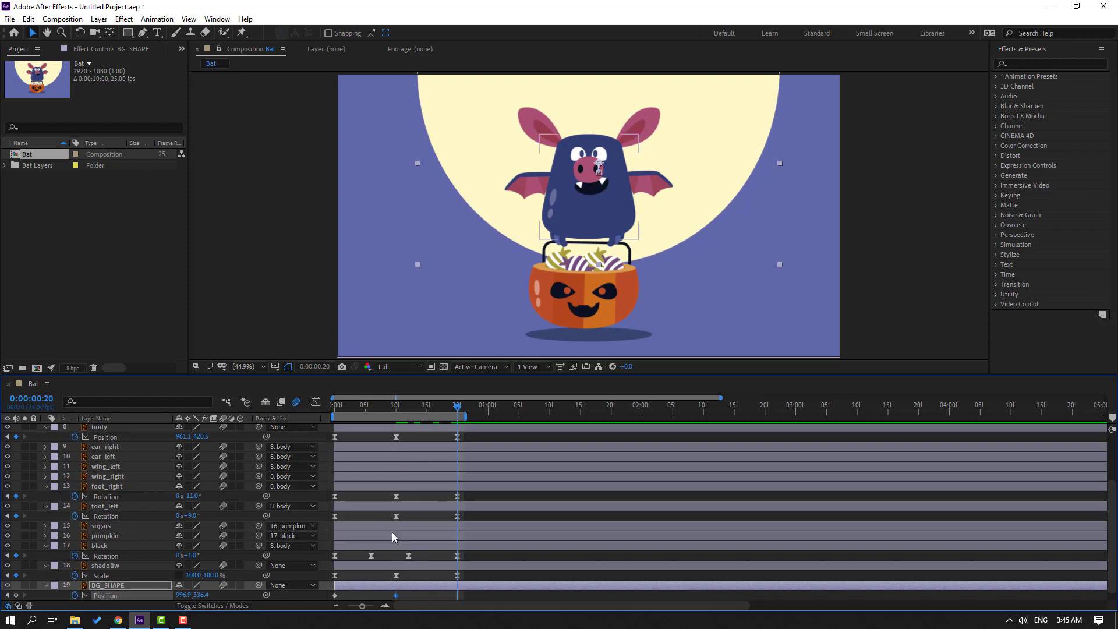
pyautogui.scroll(-1, 348, 597)
pyautogui.moveTo(343, 582); pyautogui.dragTo(327, 590)
pyautogui.hotkey('ctrl', 'c')
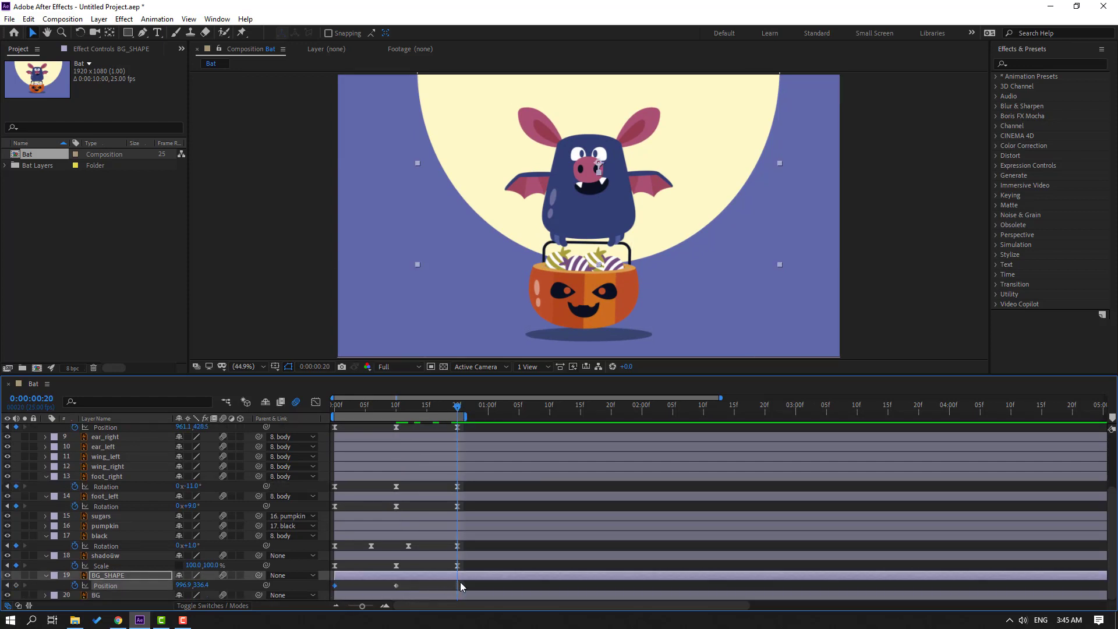
pyautogui.hotkey('ctrl', 'v')
# - Apply Easy Ease to all of BG_SHAPE's Position keyframes and preview the moon's movement
pyautogui.click(447, 582)
pyautogui.moveTo(475, 581); pyautogui.dragTo(330, 590)
pyautogui.rightClick(334, 586)
pyautogui.moveTo(356, 580)
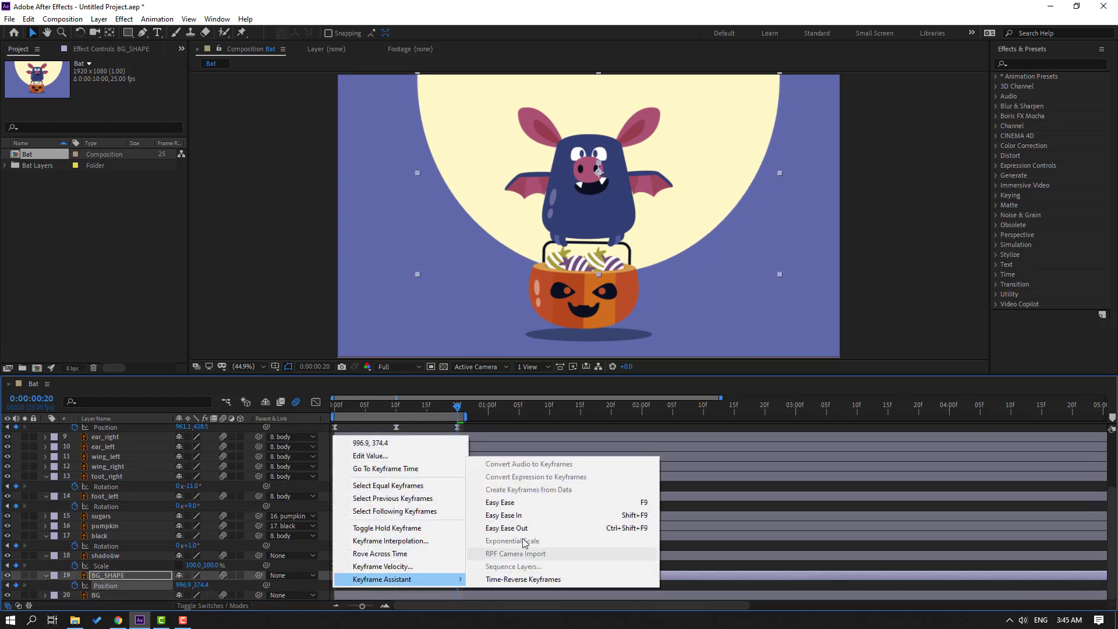
pyautogui.click(490, 504)
pyautogui.press('space')
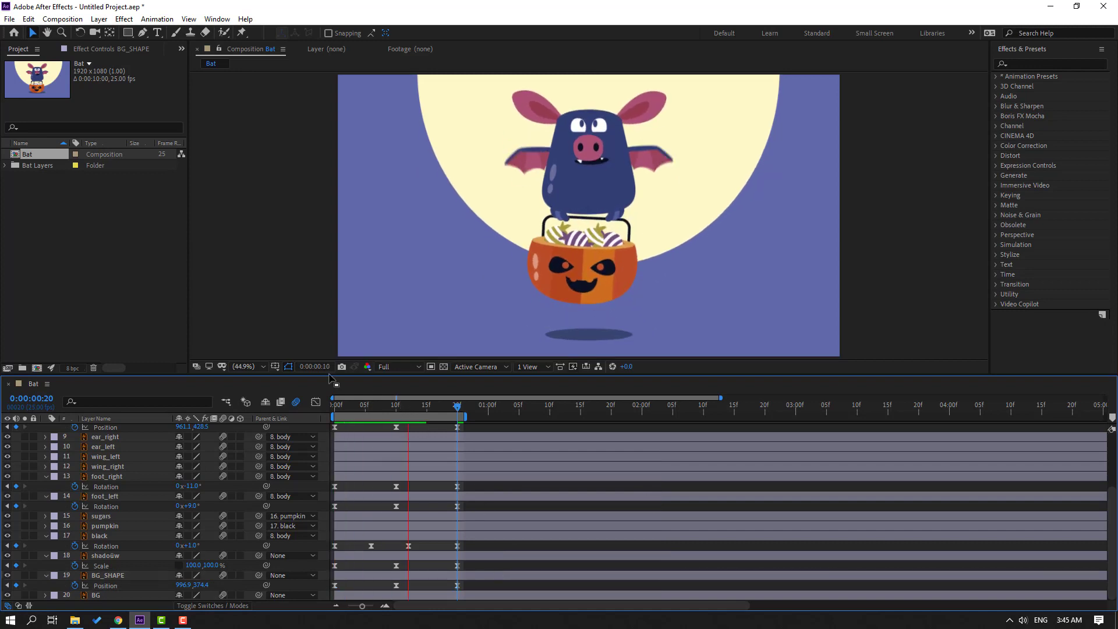
pyautogui.scroll(-2, 370, 325)
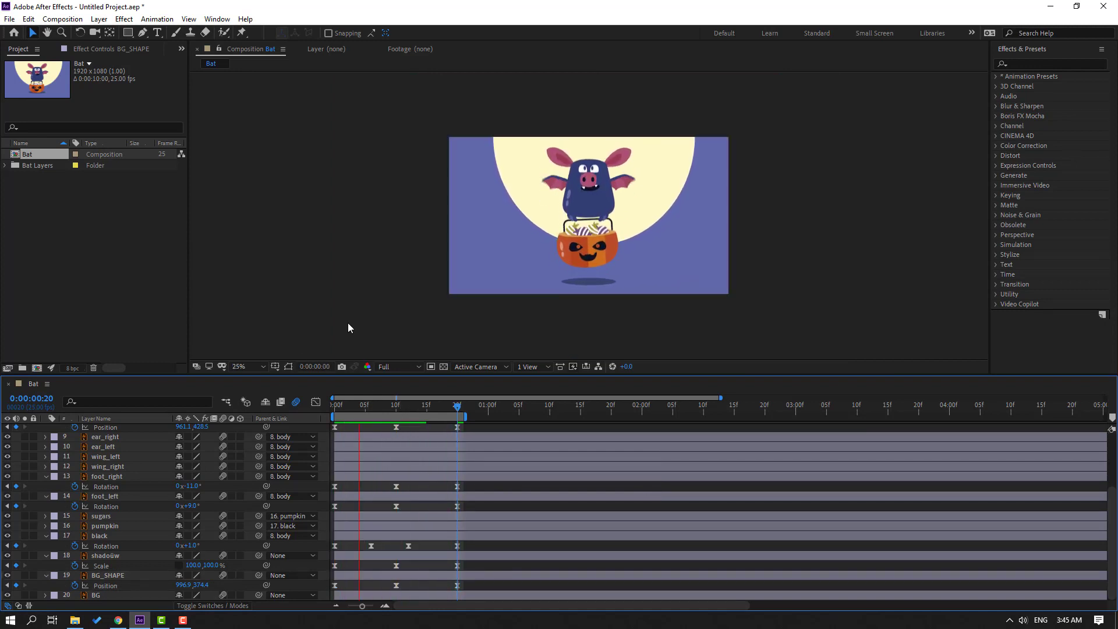
pyautogui.press('space')
pyautogui.scroll(2, 169, 536)
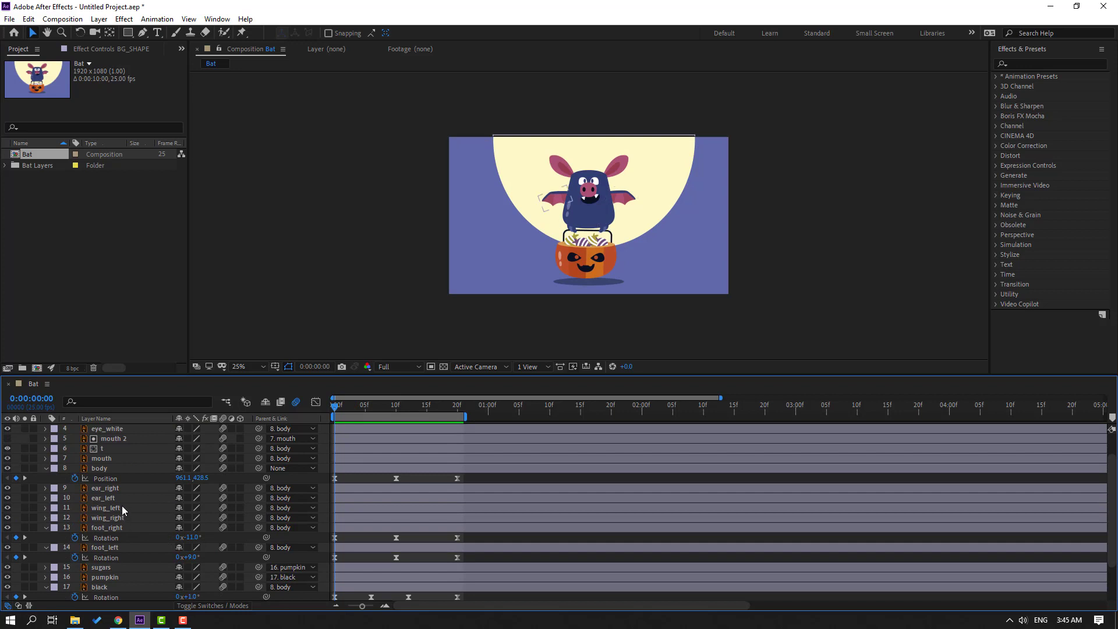
# - Reveal the existing Rotation keyframes of ear_right and ear_left
pyautogui.click(114, 490)
pyautogui.keyDown('shift'); pyautogui.click(105, 499); pyautogui.keyUp('shift')
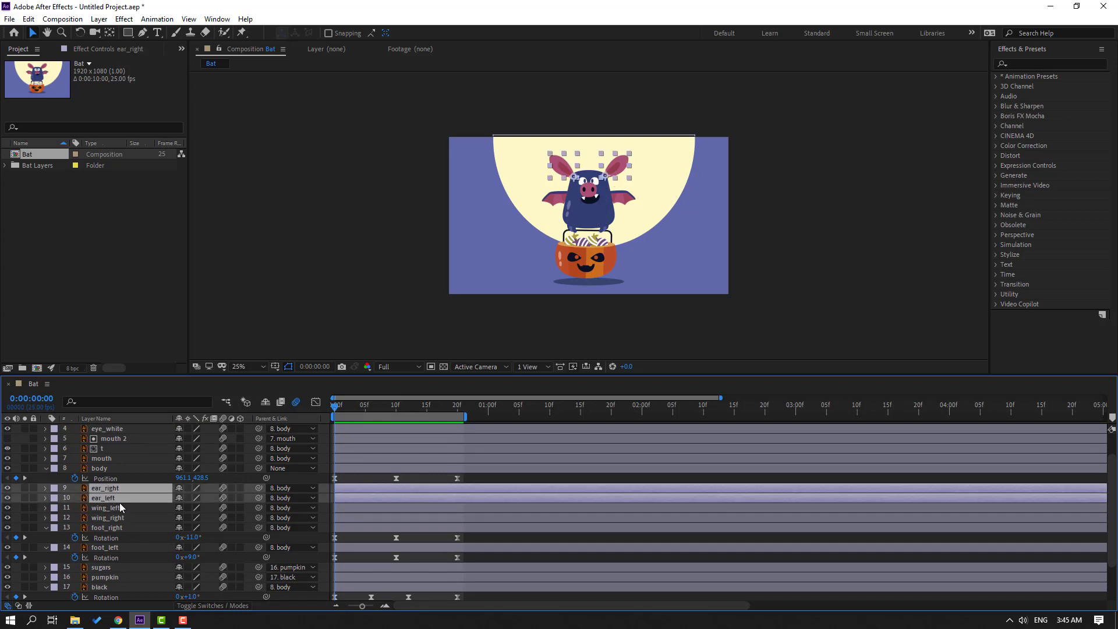
pyautogui.press('u')
pyautogui.click(374, 479)
# - Set the frame 10 Rotation to 37° for ear_right and -37° for ear_left, and preview the ears
pyautogui.moveTo(351, 403); pyautogui.dragTo(396, 407)
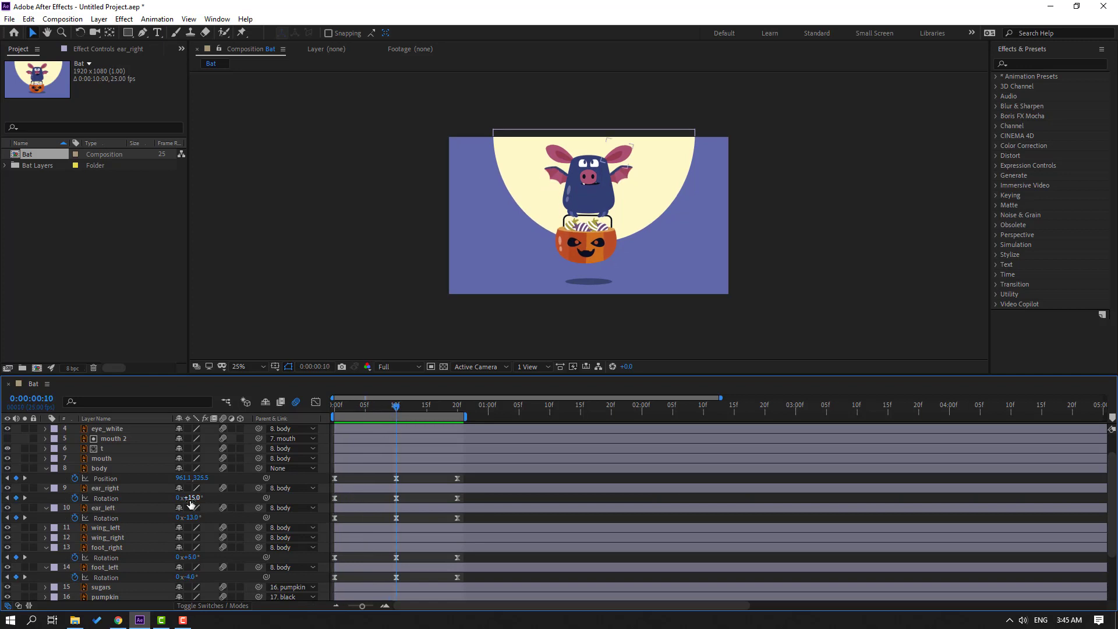
pyautogui.moveTo(190, 500); pyautogui.dragTo(198, 498)
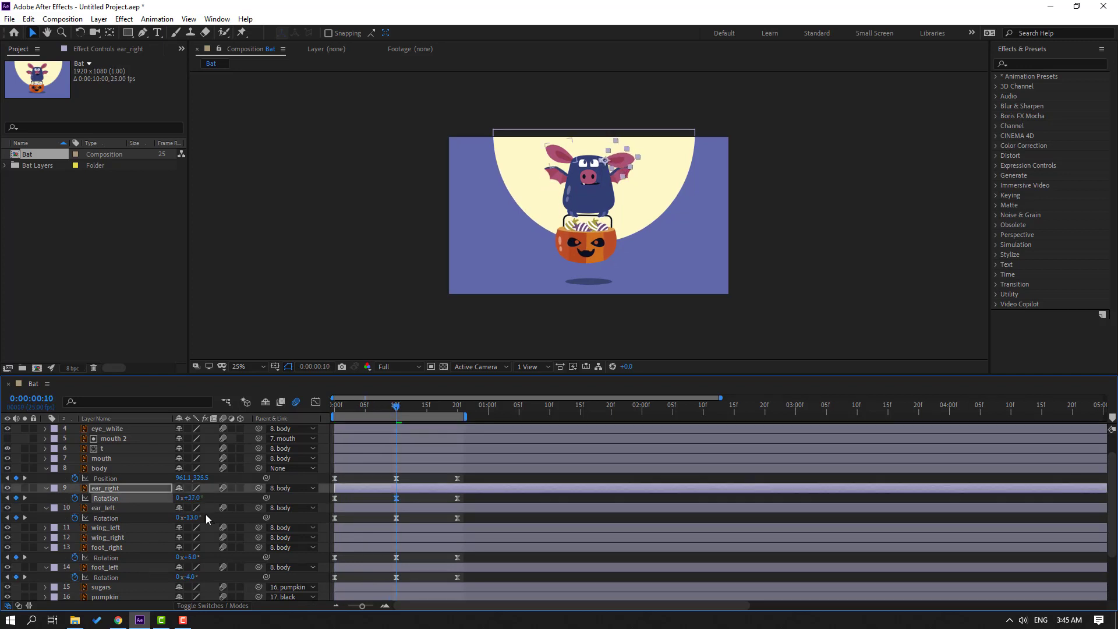
pyautogui.click(197, 517)
pyautogui.write('-37')
pyautogui.press('Return')
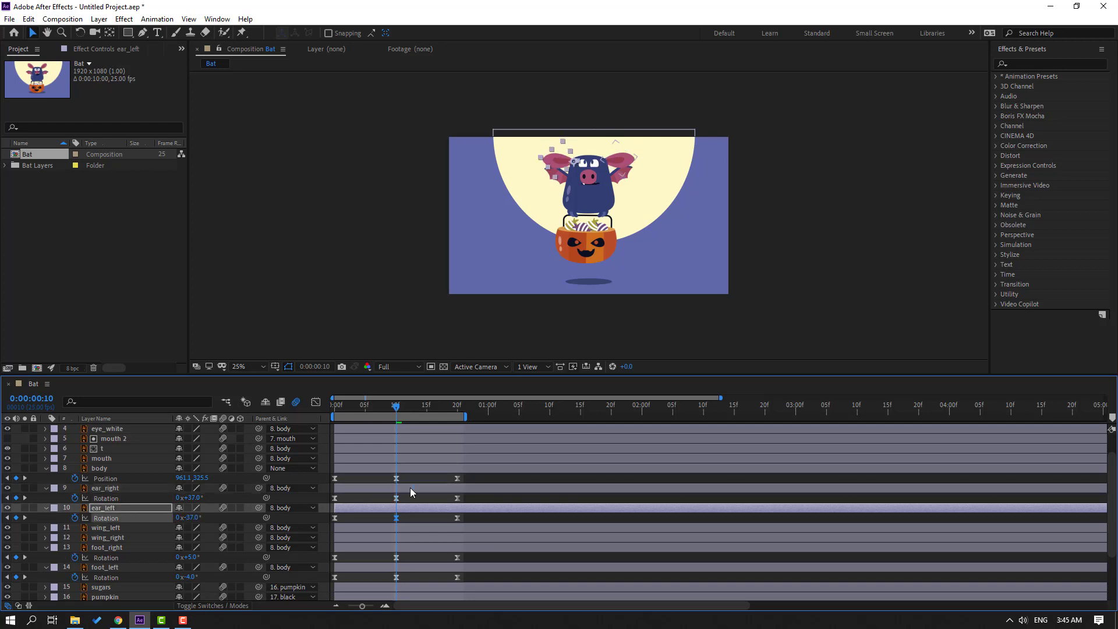
pyautogui.click(481, 498)
pyautogui.press('space')
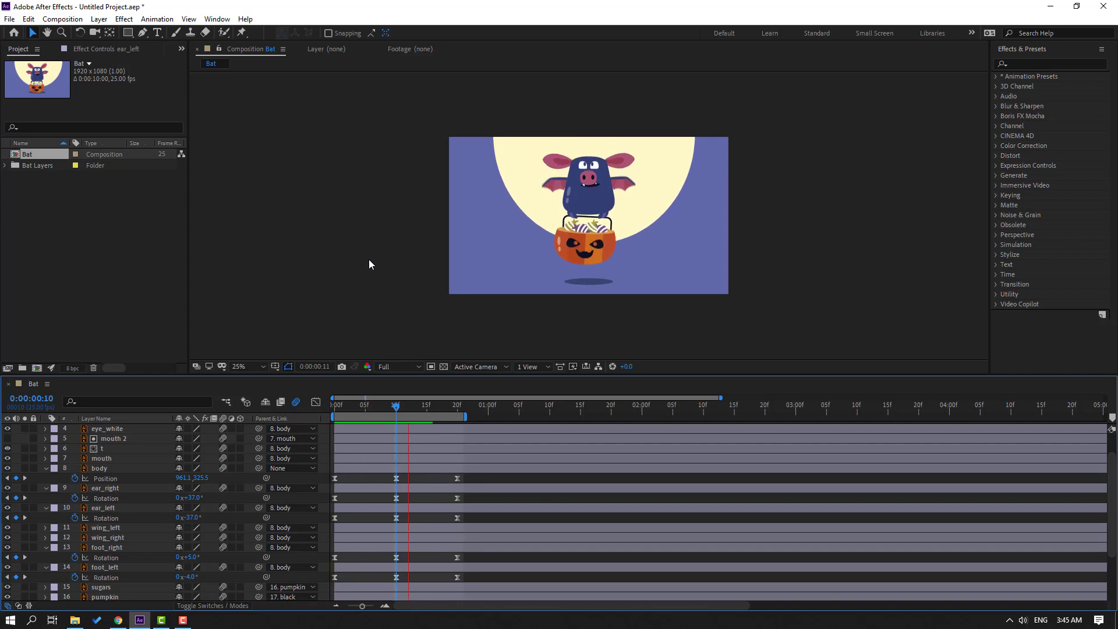
# - Return to frame 0 and remove all Rotation keyframes from ear_right and ear_left
pyautogui.click(389, 408)
pyautogui.moveTo(389, 407); pyautogui.dragTo(335, 406)
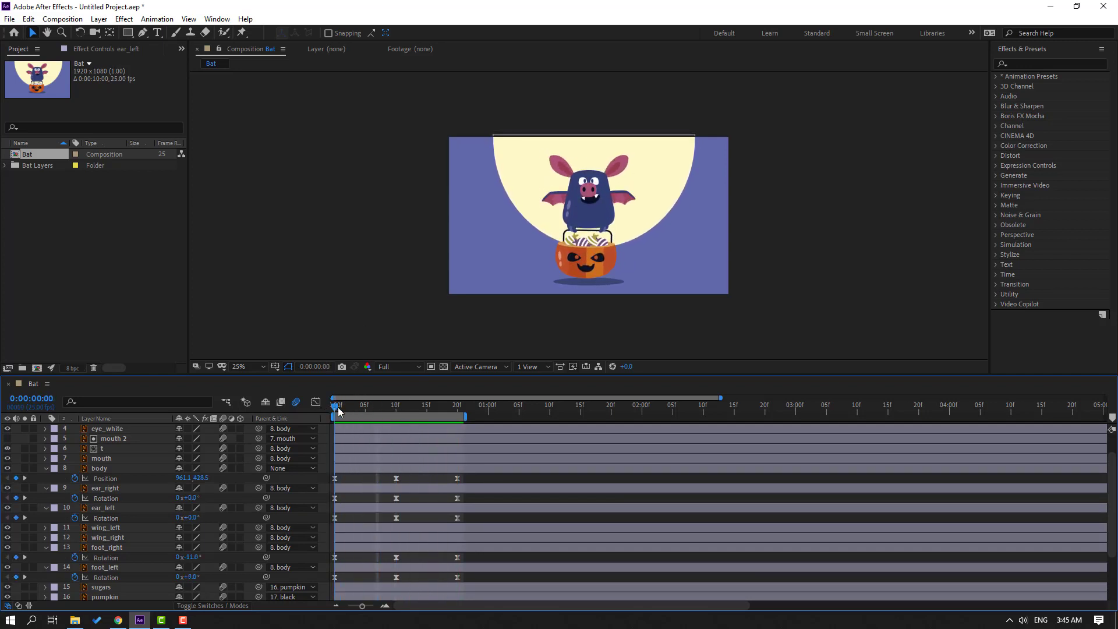
pyautogui.click(74, 498)
pyautogui.click(74, 517)
# - Rotate ear_right to 52° and ear_left to -60° on frame 0 and keyframe both rotations
pyautogui.click(141, 507)
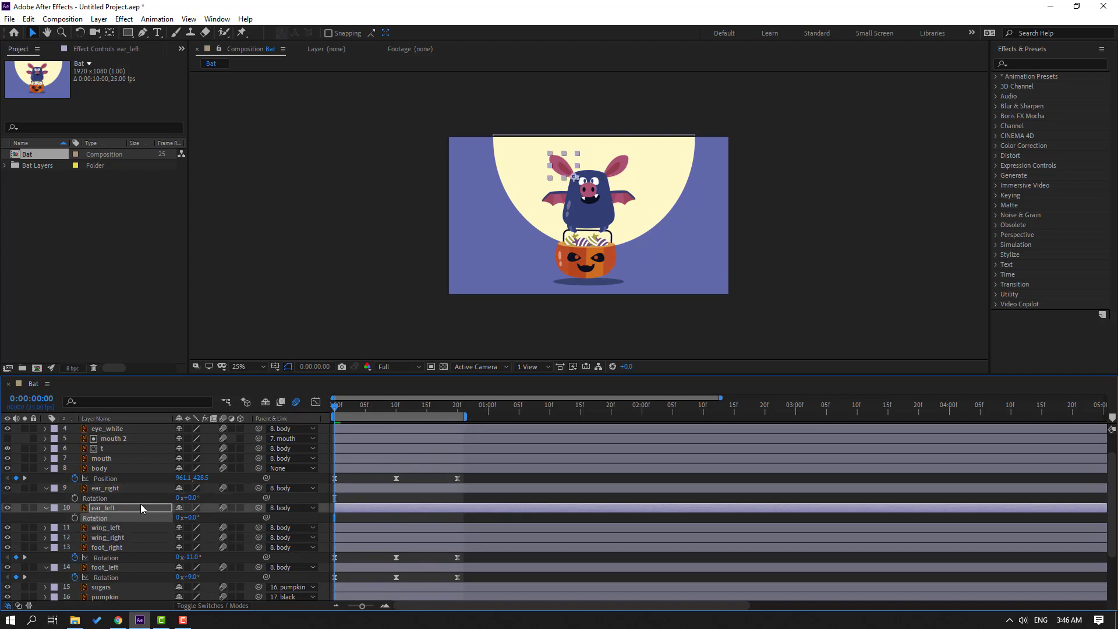
pyautogui.moveTo(188, 498); pyautogui.dragTo(152, 524)
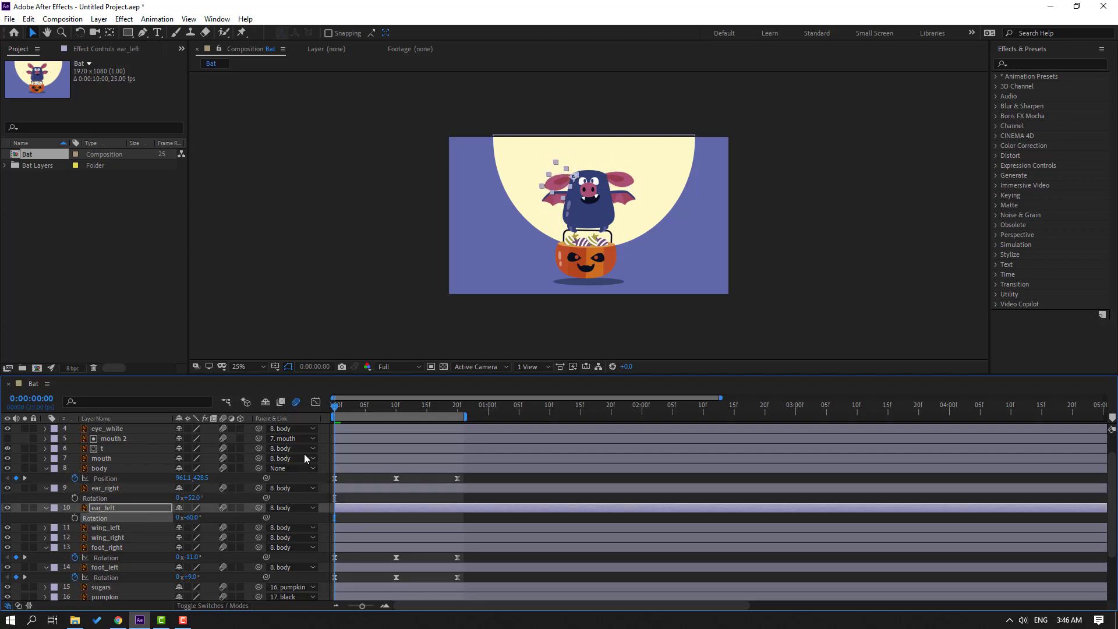
pyautogui.click(74, 498)
pyautogui.click(74, 517)
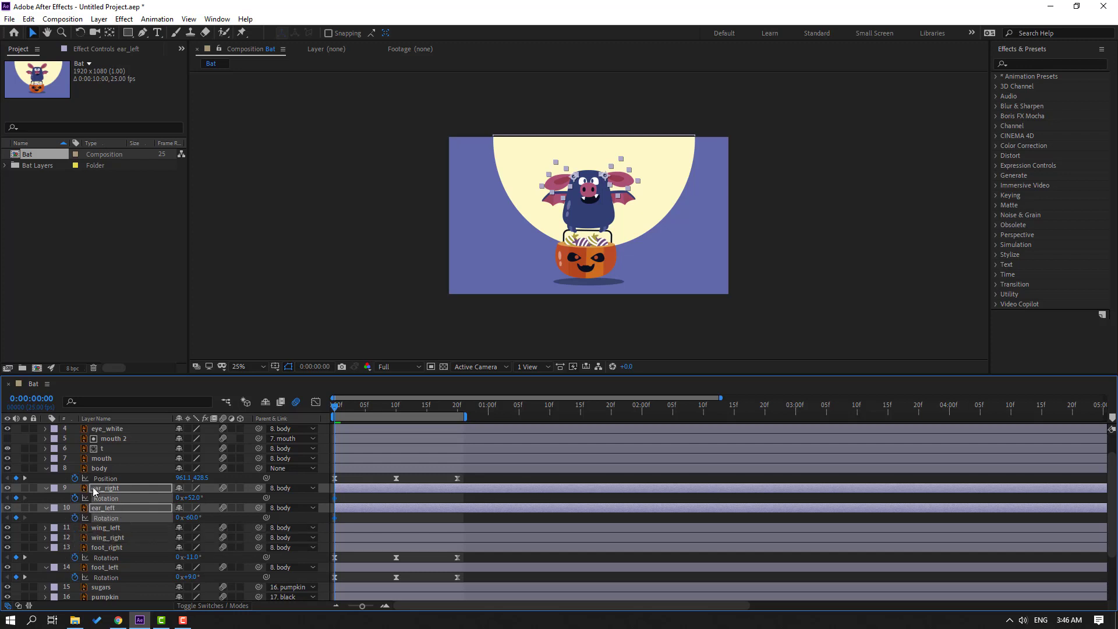
# - Rotate both ears upward on frame 10 and copy their frame 0 Rotation keyframes to frame 20
pyautogui.moveTo(350, 411); pyautogui.dragTo(395, 407)
pyautogui.click(371, 492)
pyautogui.moveTo(194, 498); pyautogui.dragTo(458, 416)
pyautogui.moveTo(357, 496); pyautogui.dragTo(330, 526)
pyautogui.hotkey('ctrl', 'c')
pyautogui.hotkey('ctrl', 'v')
# - Apply Easy Ease to all Rotation keyframes of both ears and preview the flapping
pyautogui.moveTo(485, 497); pyautogui.dragTo(330, 525)
pyautogui.rightClick(336, 517)
pyautogui.moveTo(384, 510)
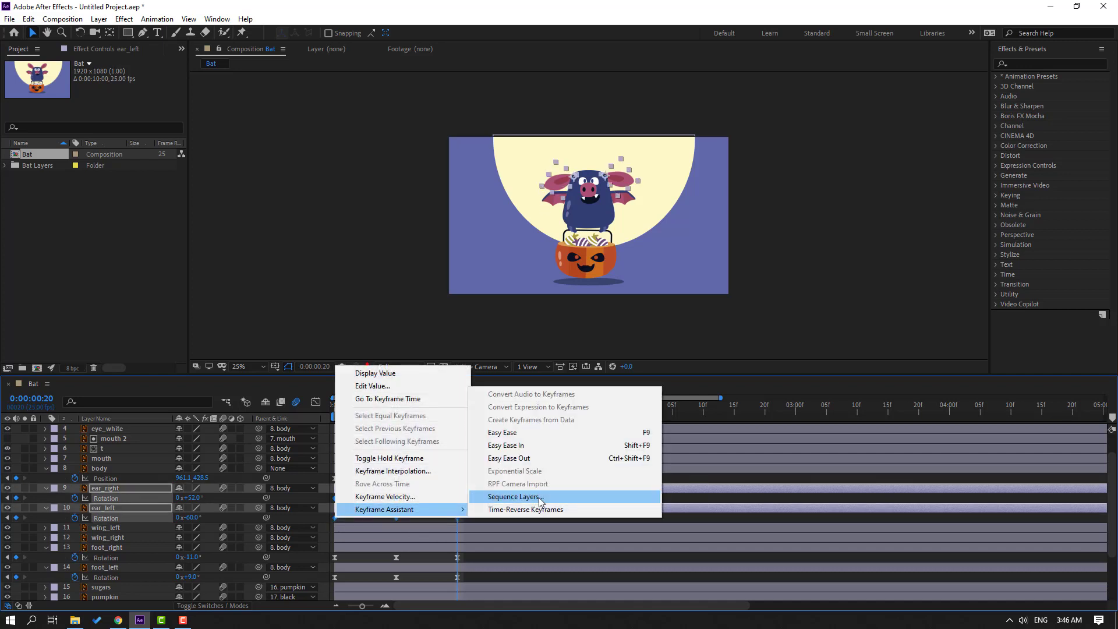
pyautogui.click(503, 432)
pyautogui.press('space')
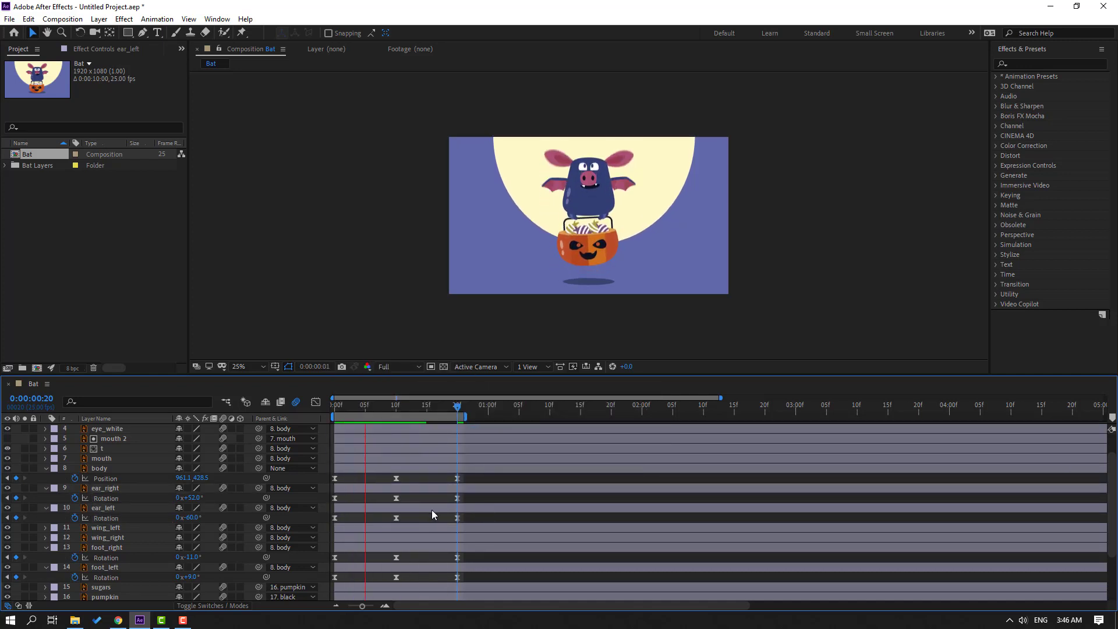
# - Reshape the speed curves of both ears' Rotation to peak sharply near frames 0 and 20, and preview the motion
pyautogui.moveTo(474, 495); pyautogui.dragTo(326, 519)
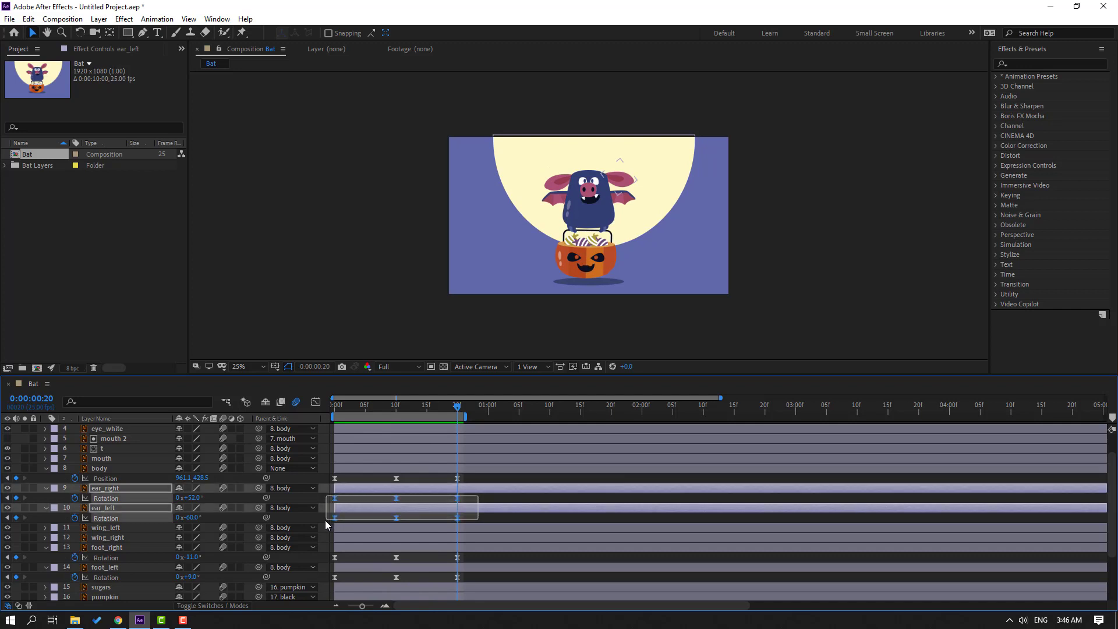
pyautogui.click(314, 404)
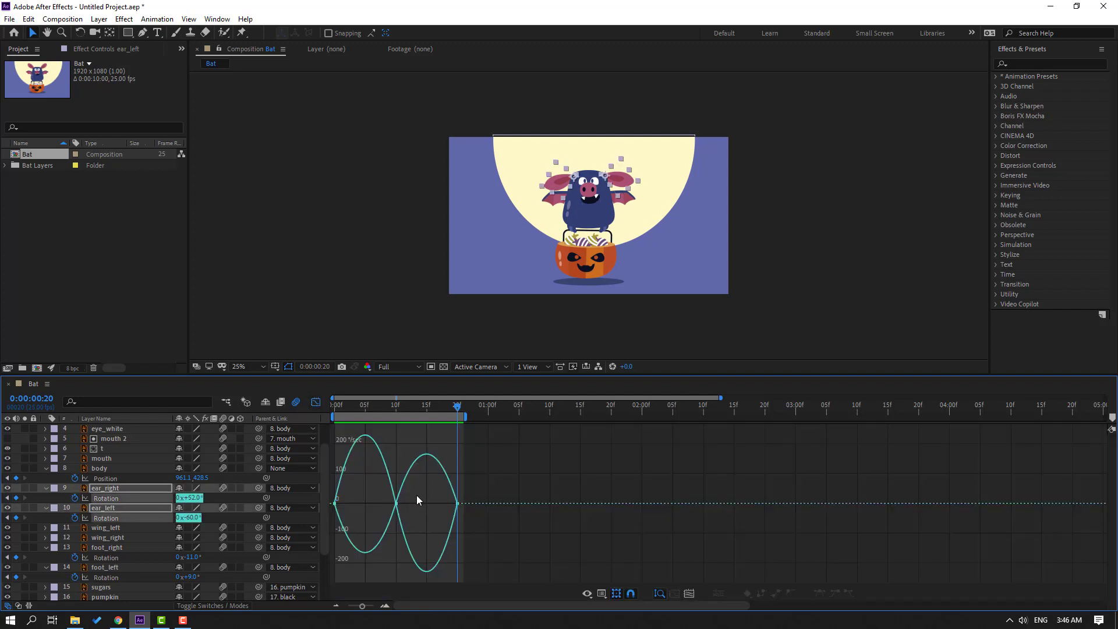
pyautogui.moveTo(387, 510); pyautogui.dragTo(365, 494)
pyautogui.press('space')
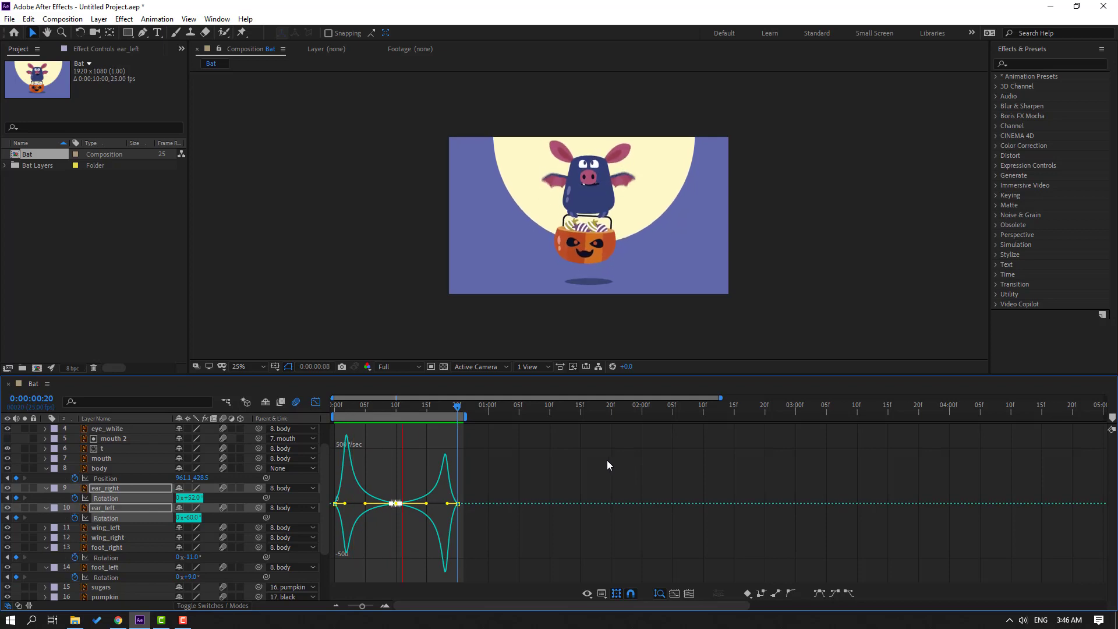
pyautogui.press('space')
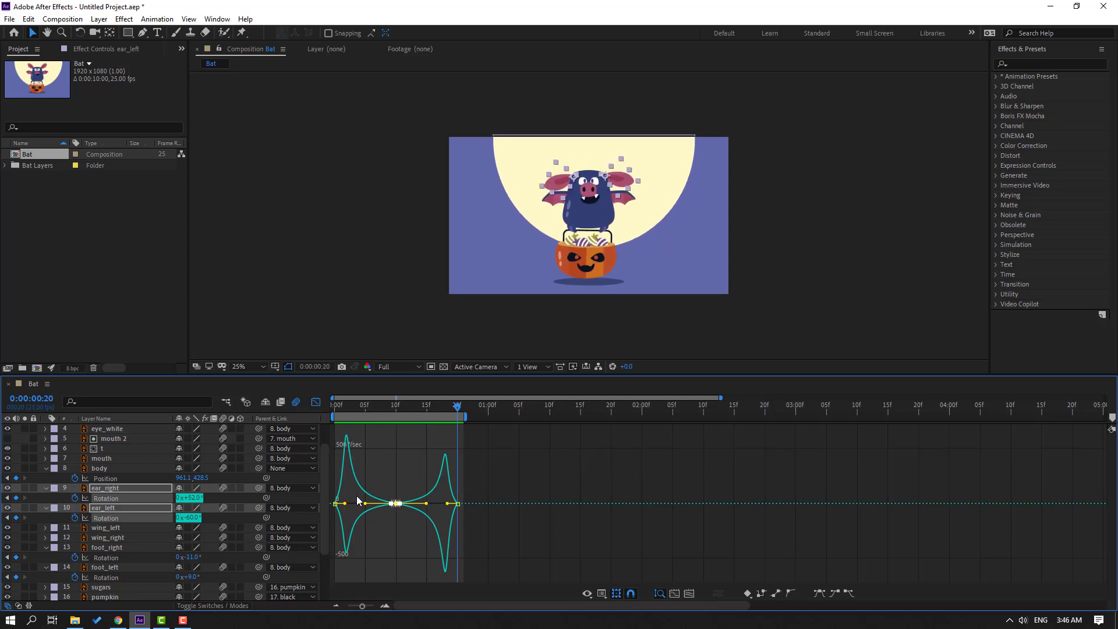
# - Soften the ears' speed curves by shortening the influence around frame 10 while keeping the peaks near frames 0 and 20
pyautogui.moveTo(345, 504); pyautogui.dragTo(342, 504)
pyautogui.moveTo(410, 488); pyautogui.dragTo(372, 503)
pyautogui.moveTo(481, 466); pyautogui.dragTo(452, 494)
pyautogui.moveTo(407, 475)
pyautogui.mouseDown()
pyautogui.moveTo(387, 510)
pyautogui.moveTo(417, 492)
pyautogui.mouseUp()
# - Preview the ears' refined motion and return from the graph to the keyframe view
pyautogui.press('space')
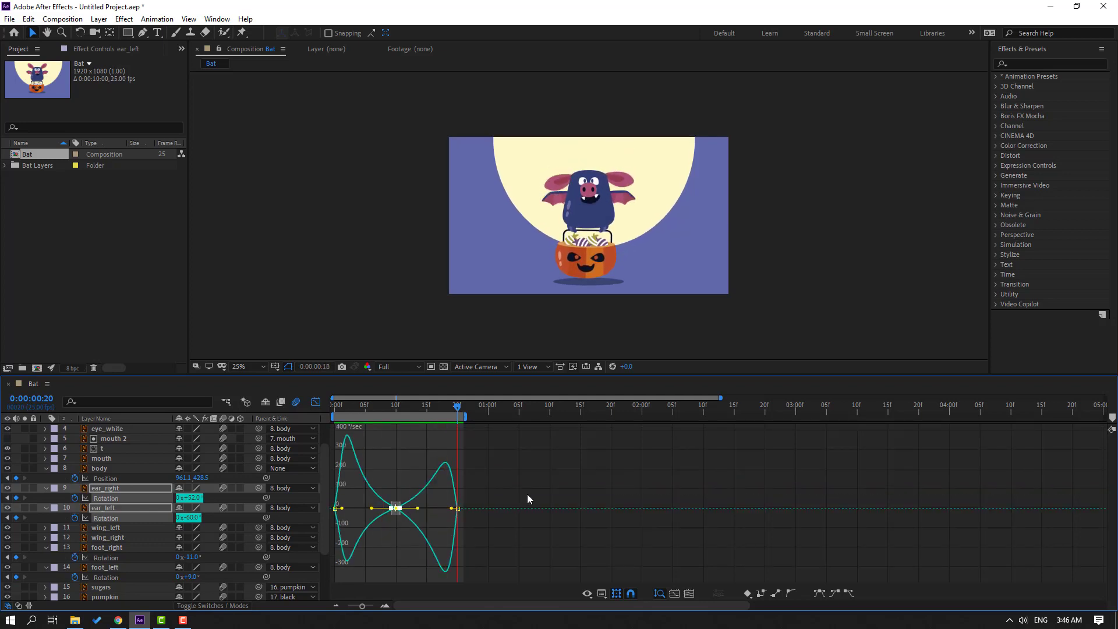
pyautogui.press(',')
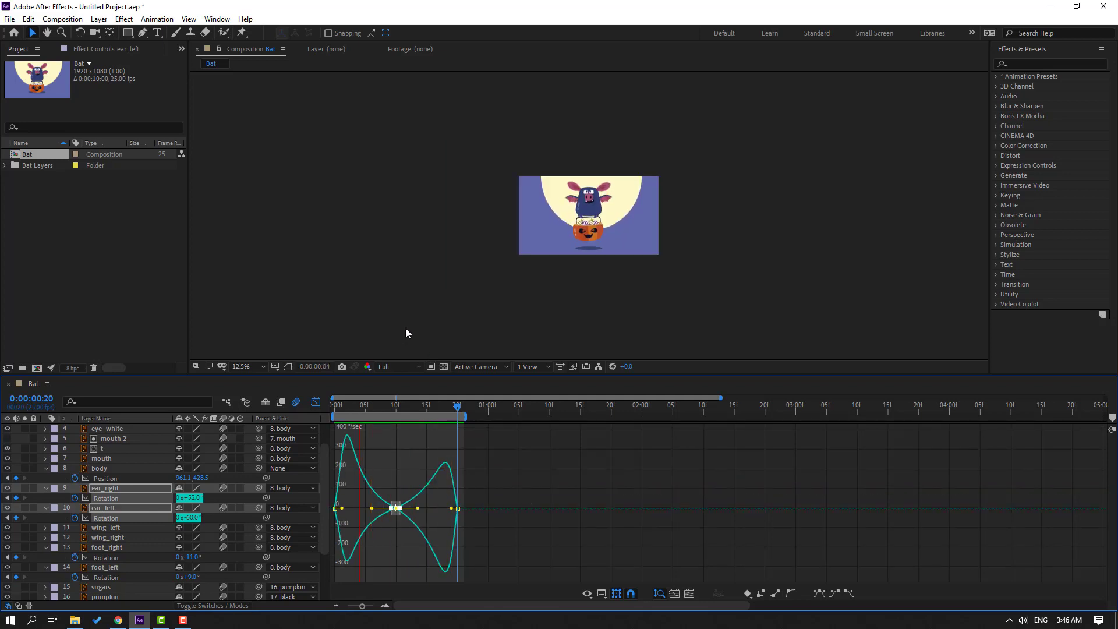
pyautogui.press('.')
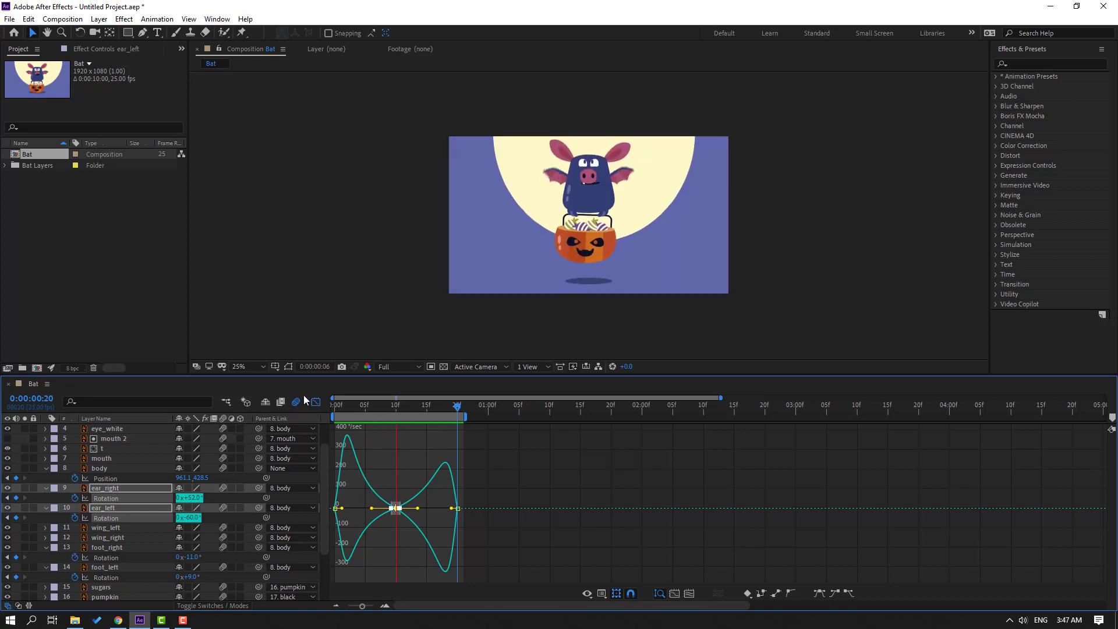
pyautogui.click(316, 402)
pyautogui.press('space')
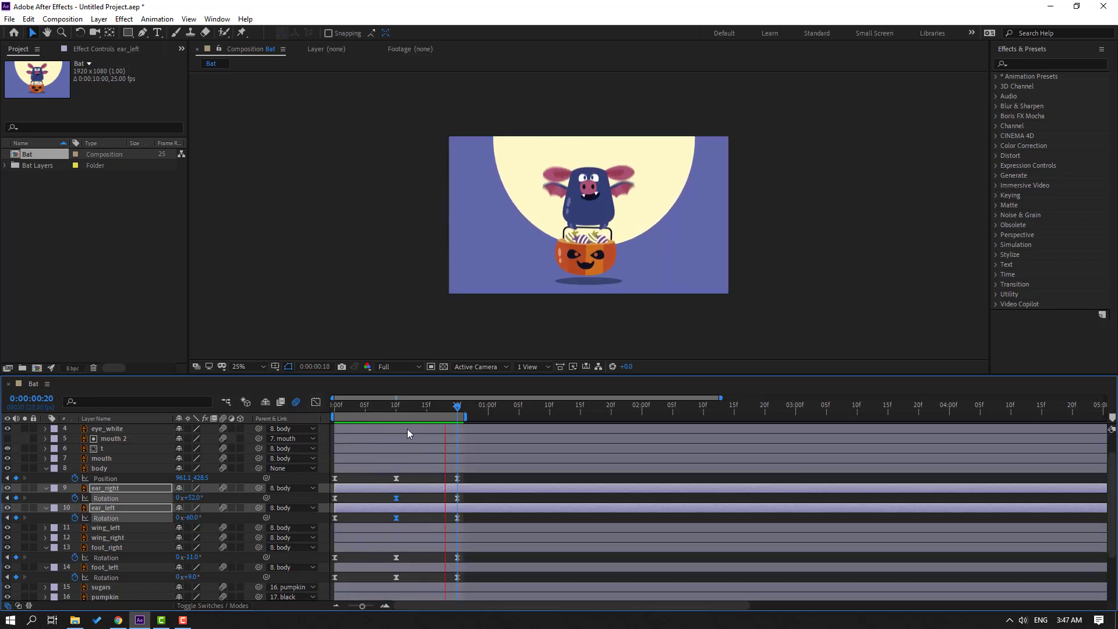